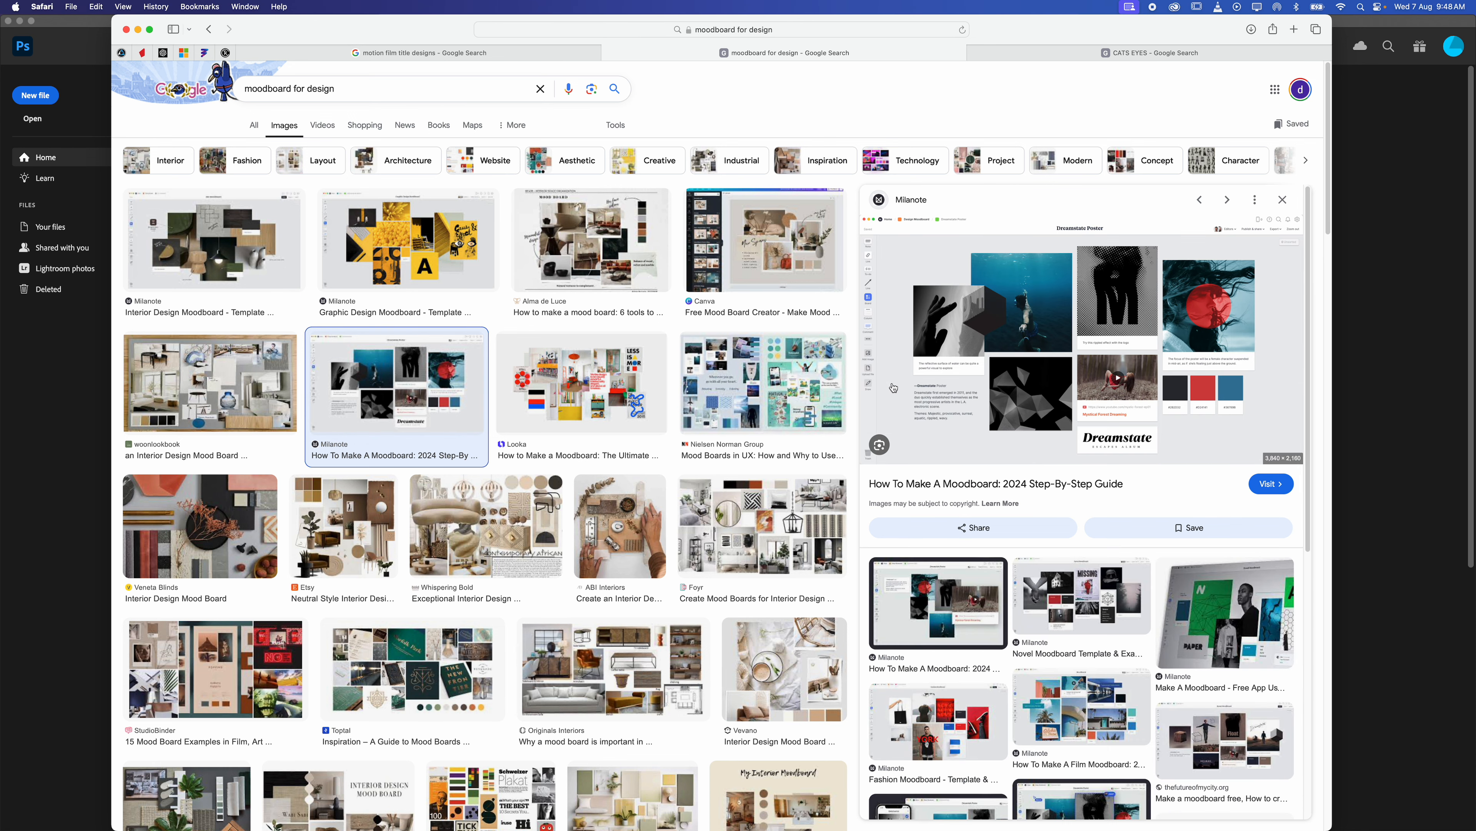
Browse the "moodboard for design" image results, previewing several interior and graphic design moodboard examples
click(734, 519)
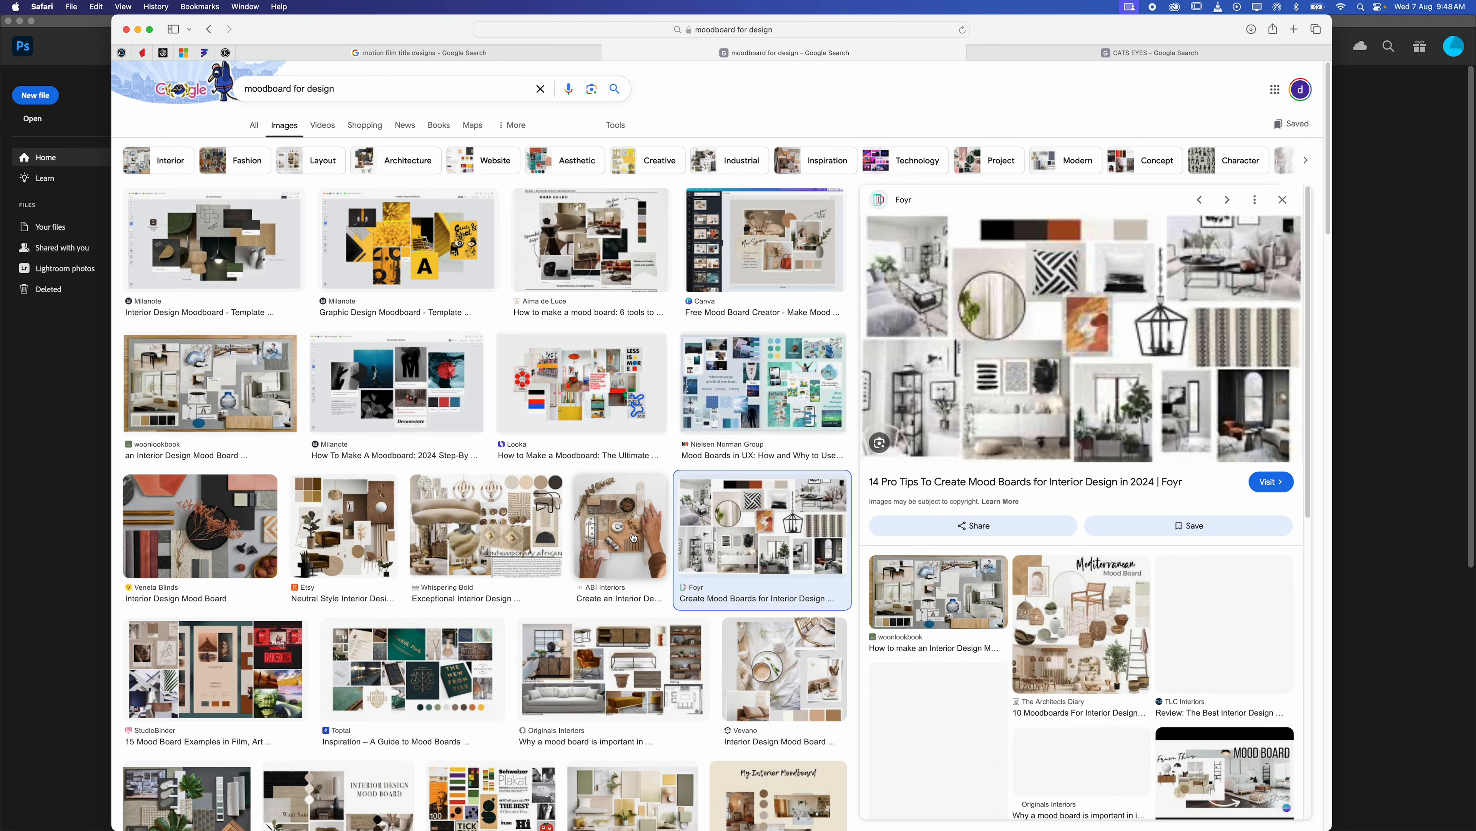
click(620, 538)
click(622, 677)
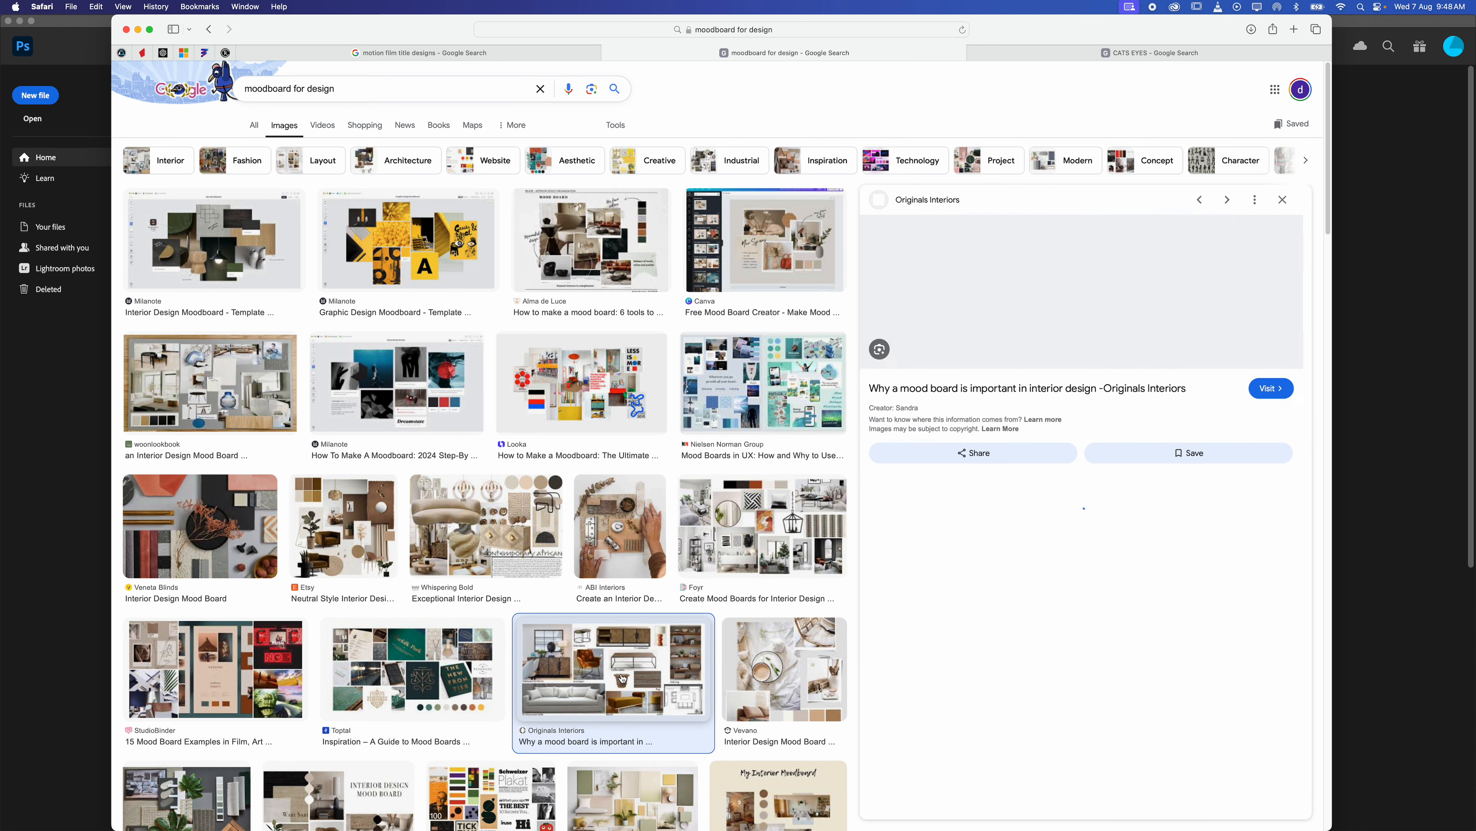
click(401, 669)
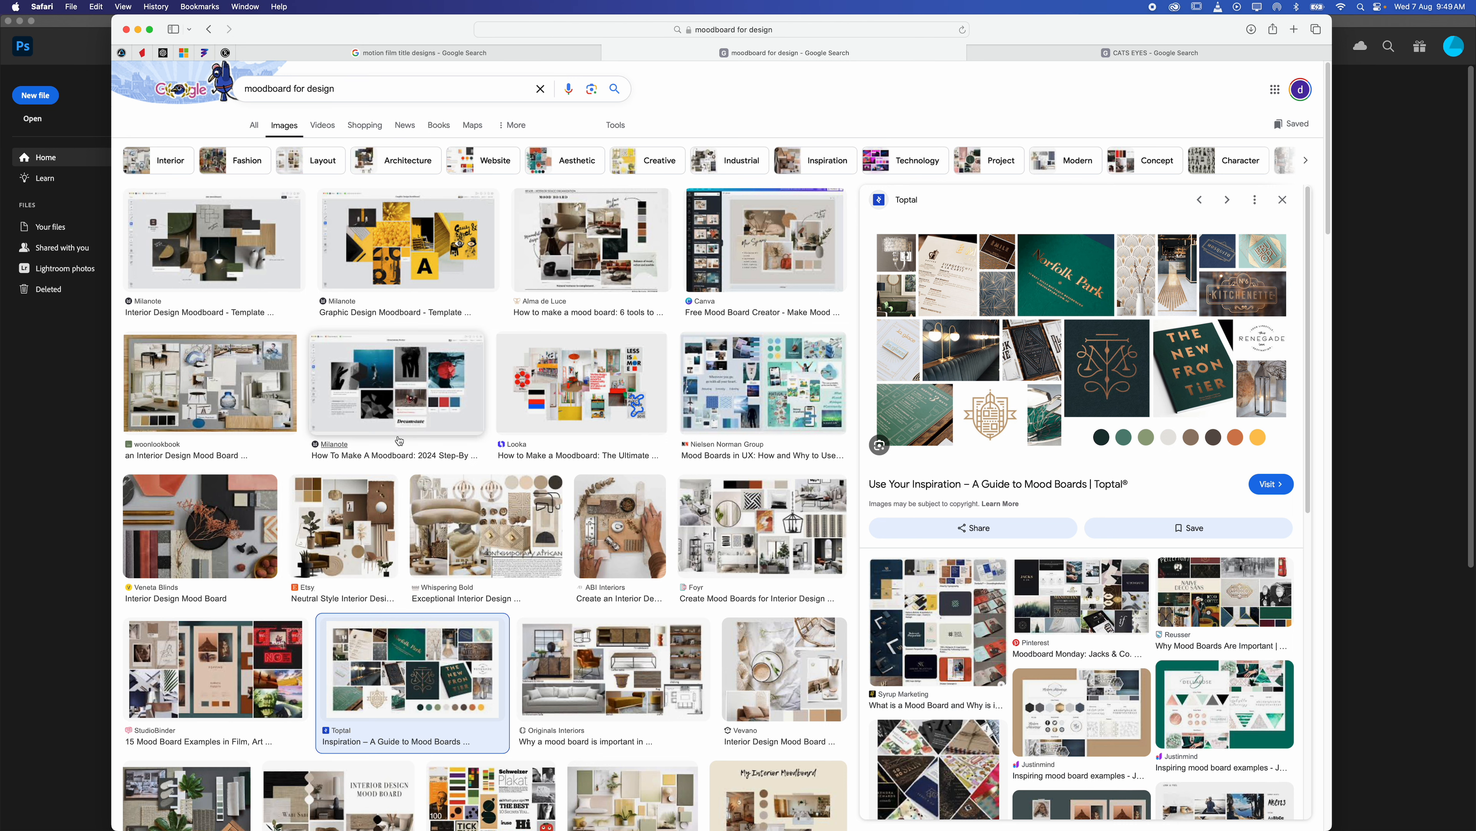
click(564, 378)
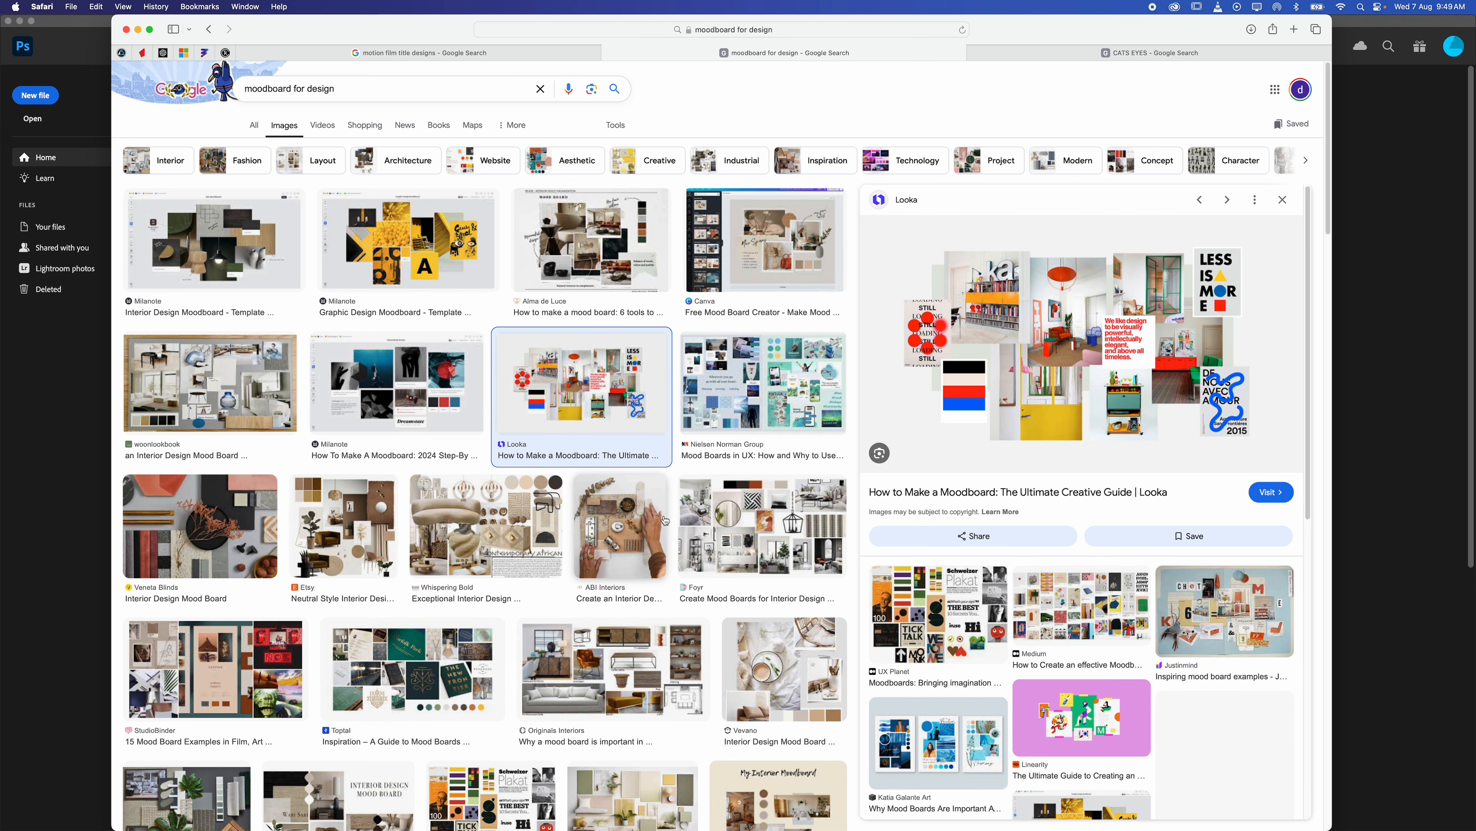
click(766, 531)
click(772, 656)
scroll(772, 656, down, 2)
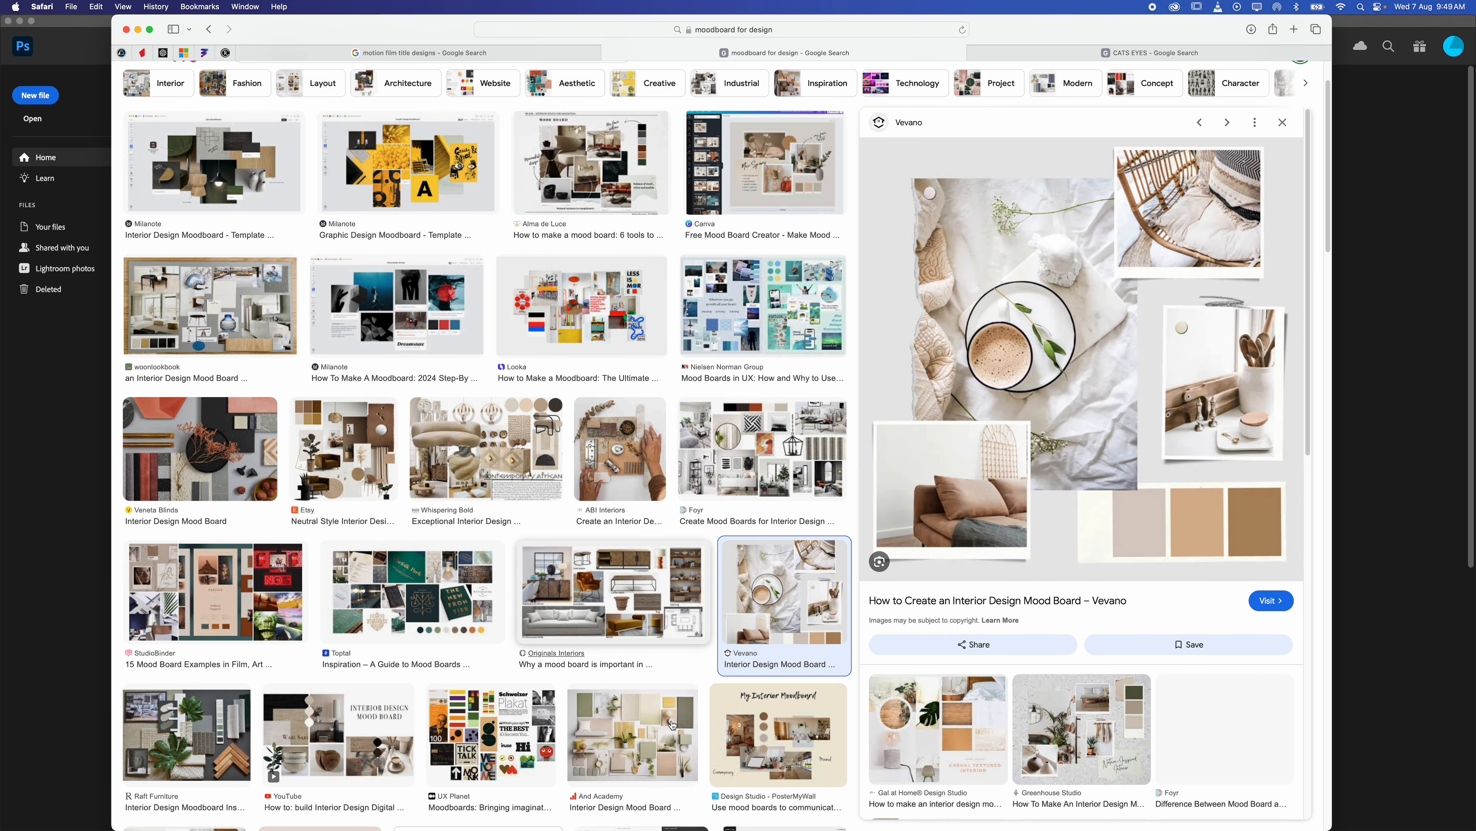
click(632, 734)
click(473, 730)
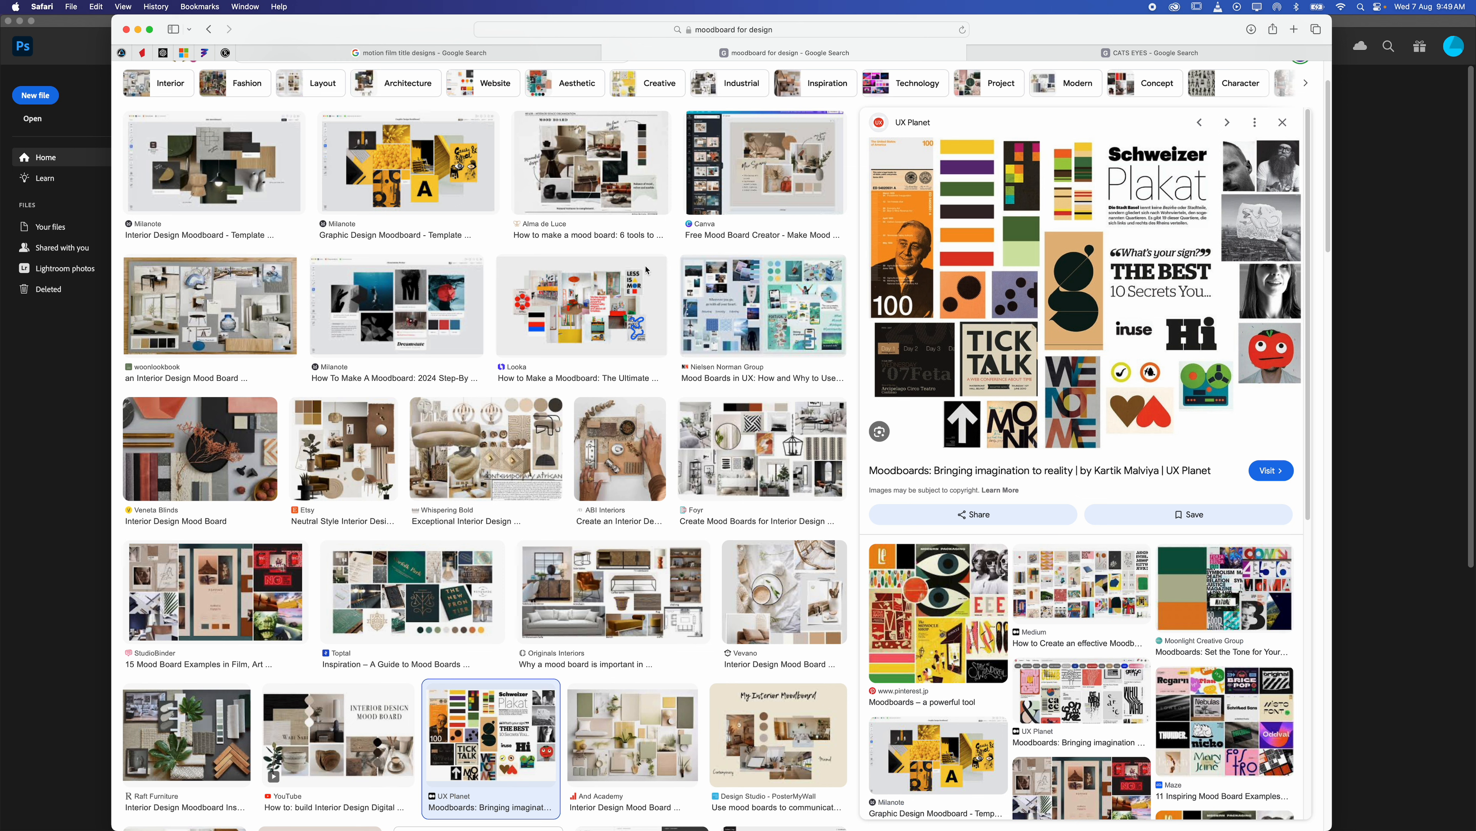
Switch to Photoshop and create a new document from the A4 print preset in landscape orientation, 297 x 210 mm at 300 ppi
click(49, 406)
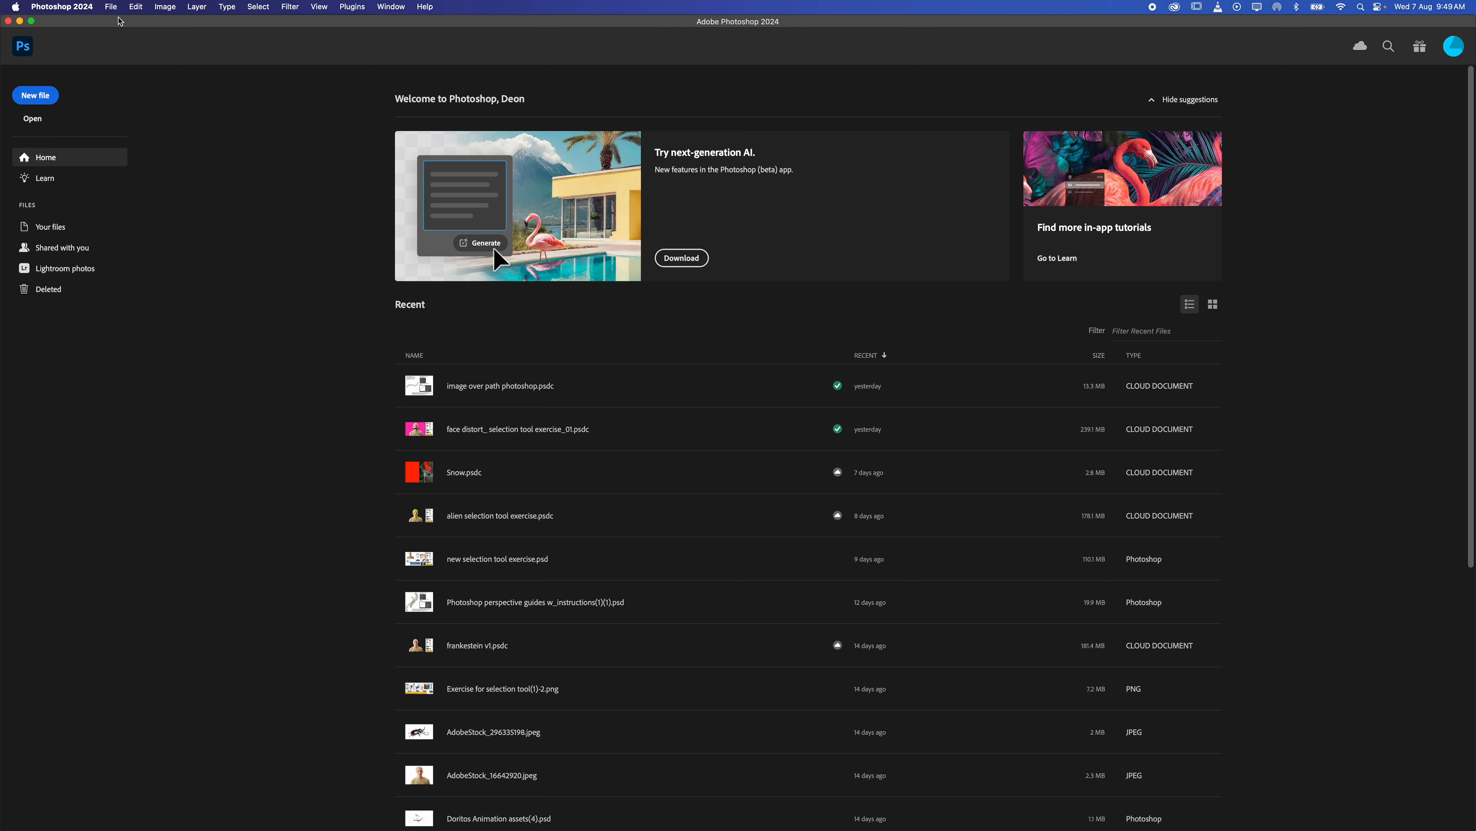
click(111, 7)
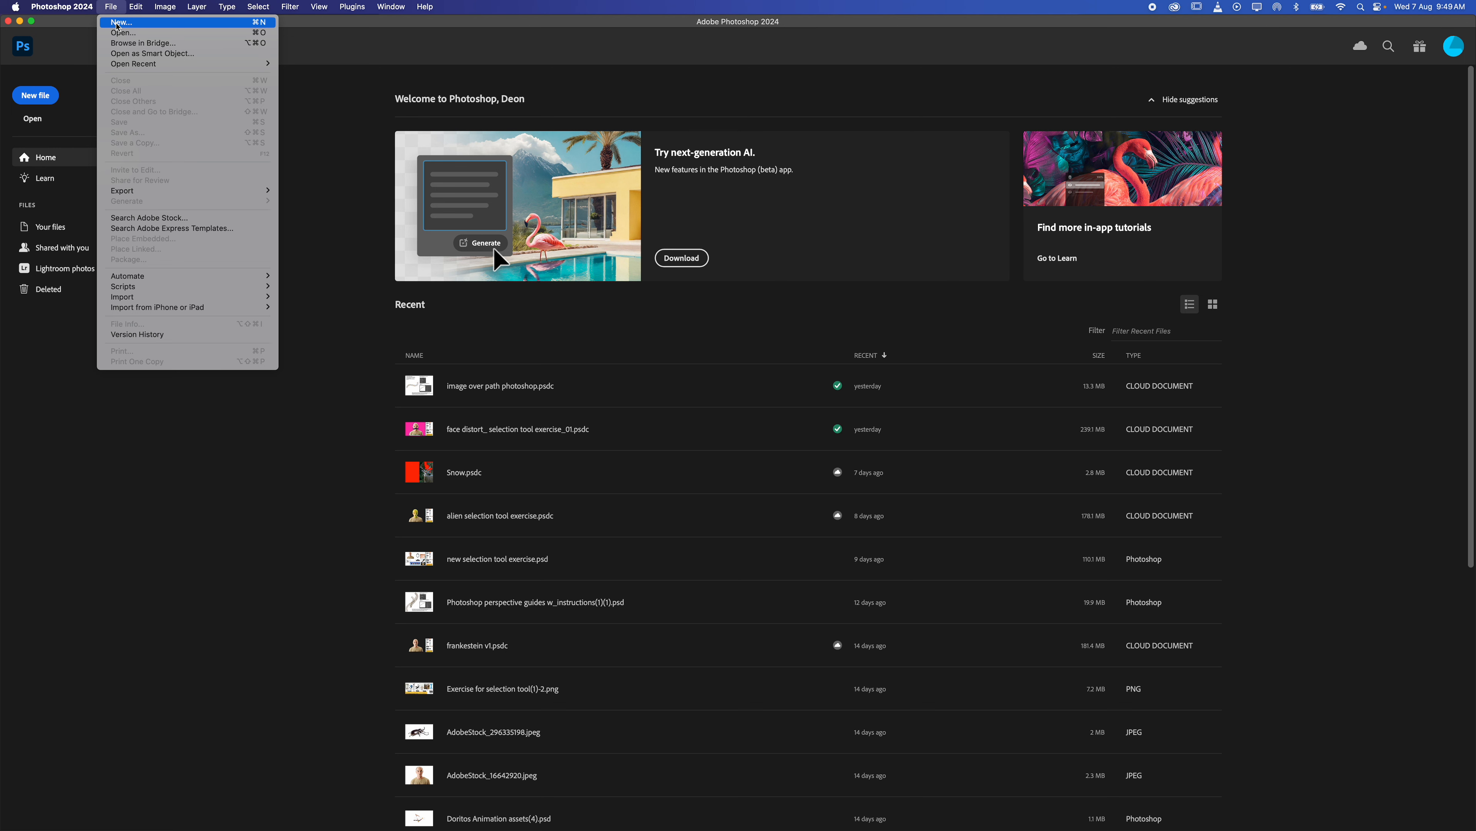
click(117, 23)
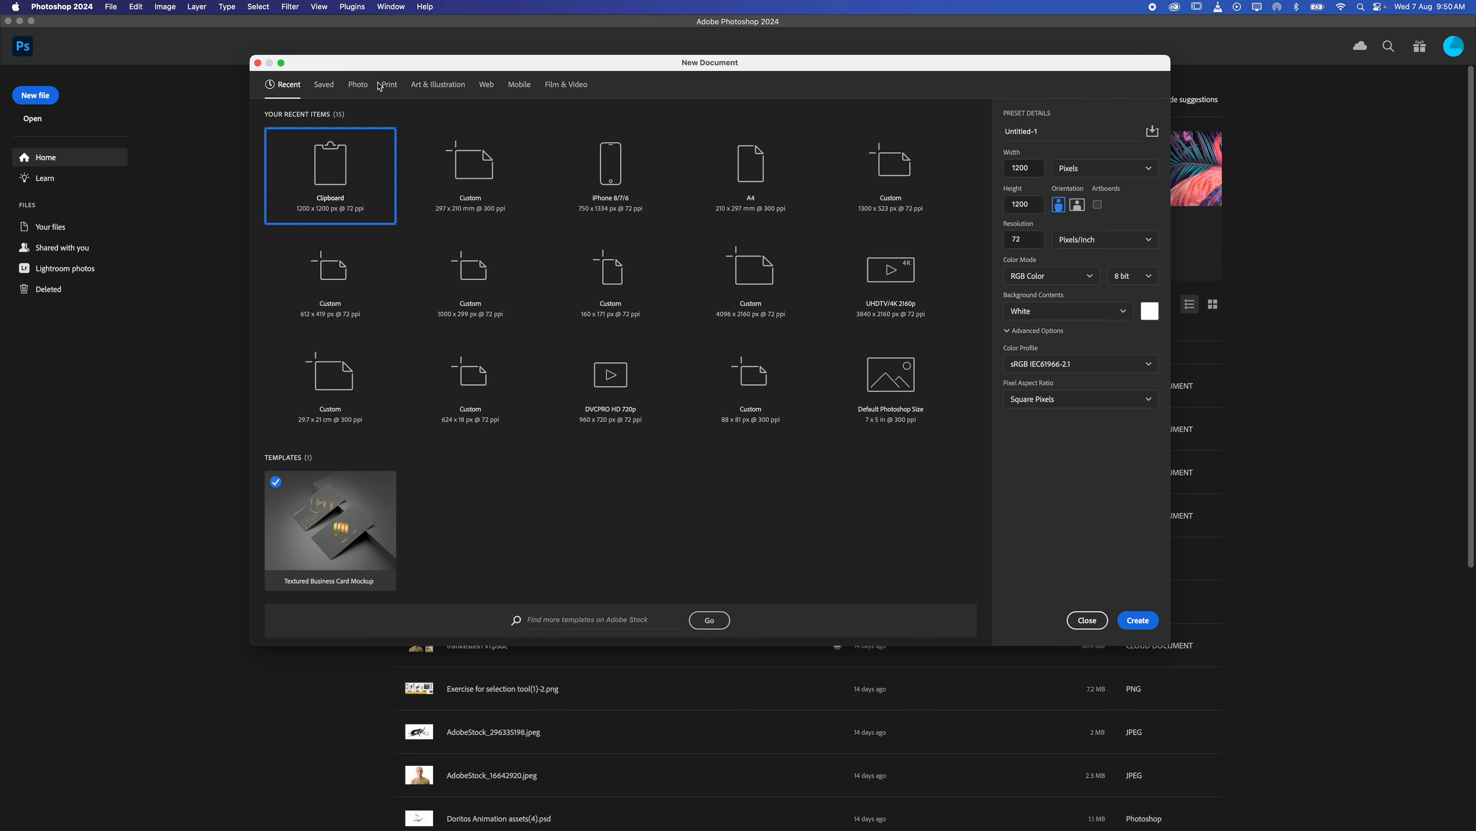
click(388, 85)
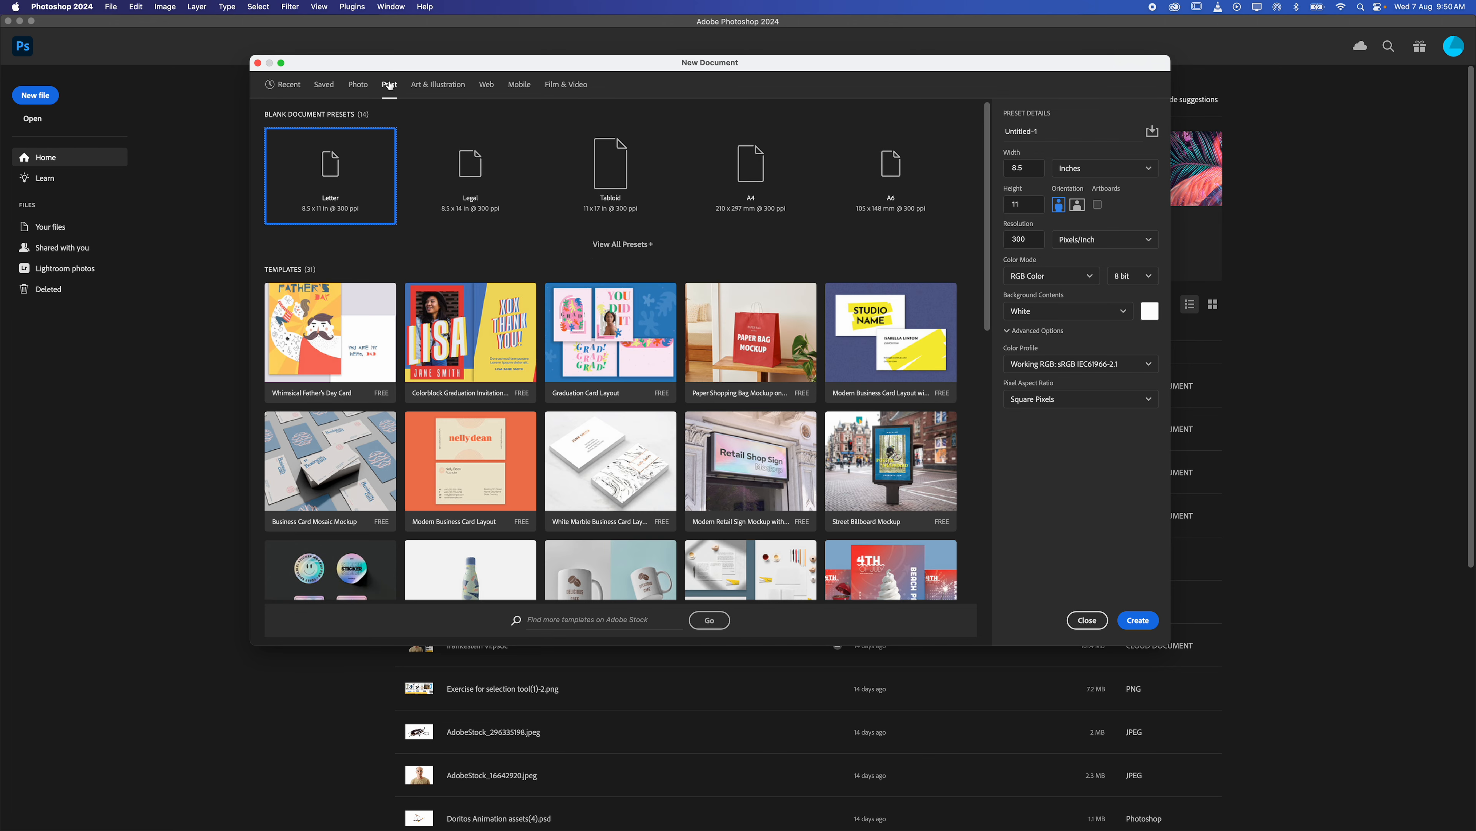
click(746, 170)
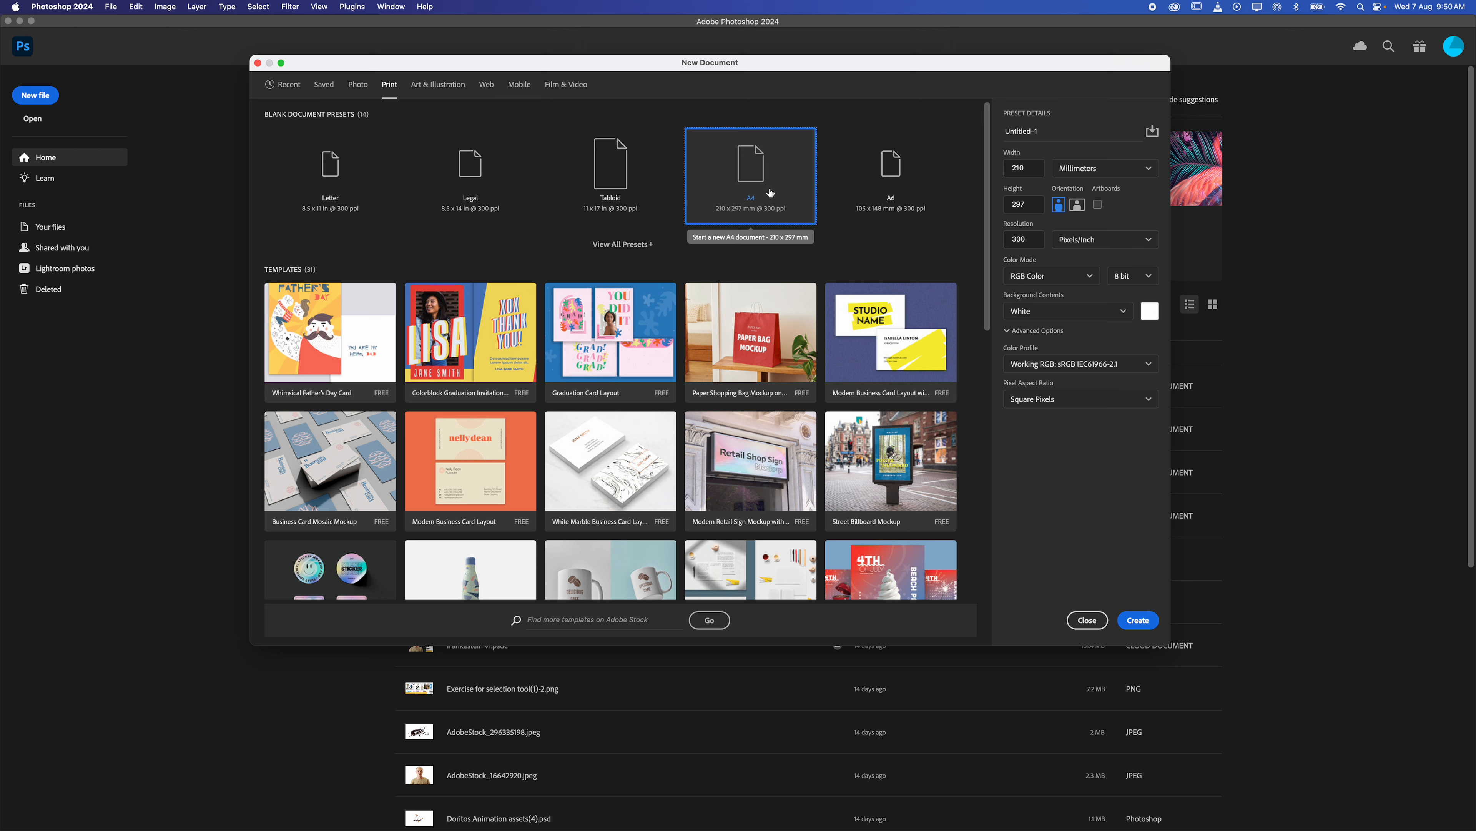
click(1077, 204)
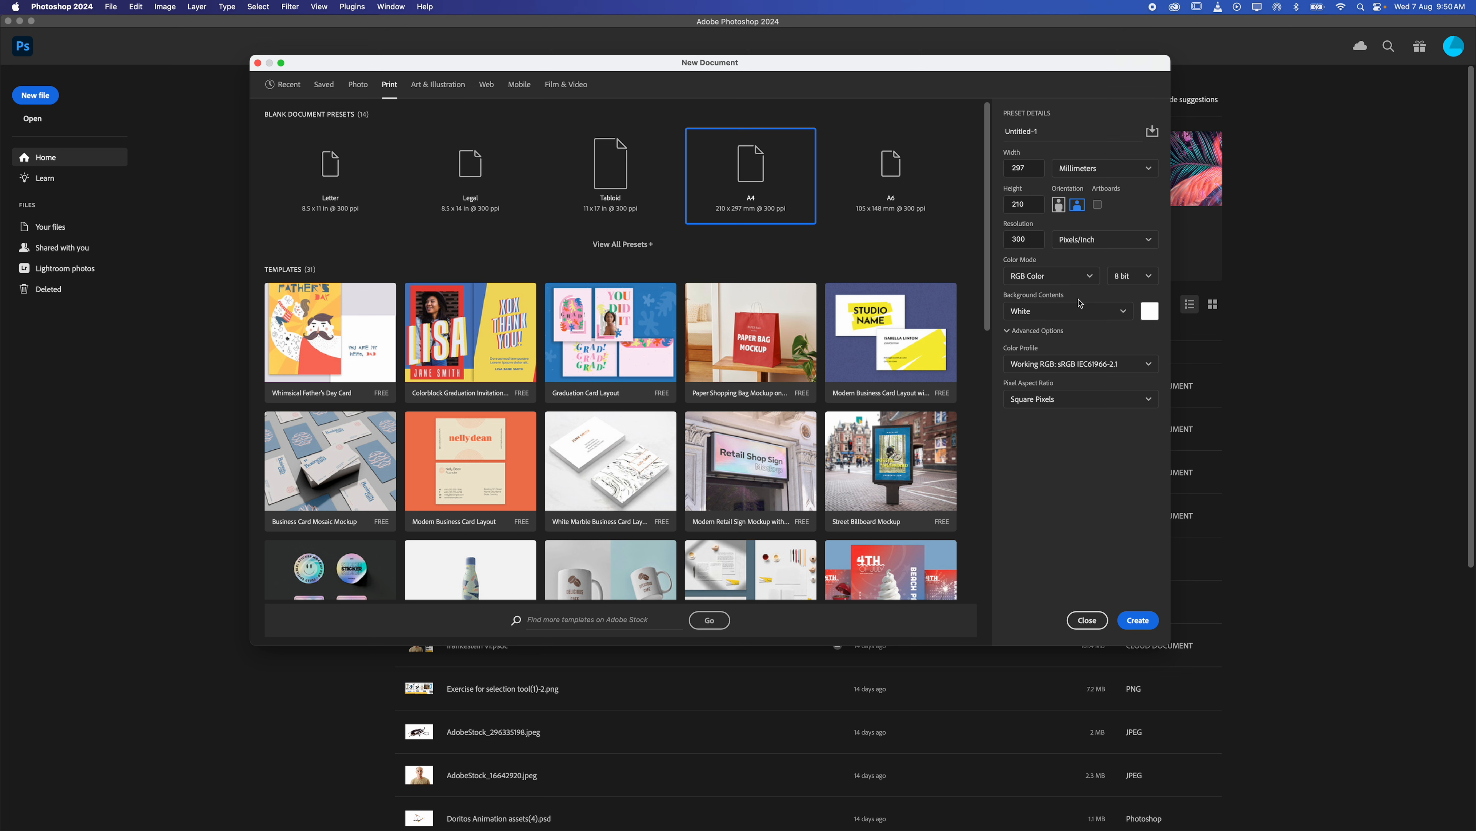
click(1135, 621)
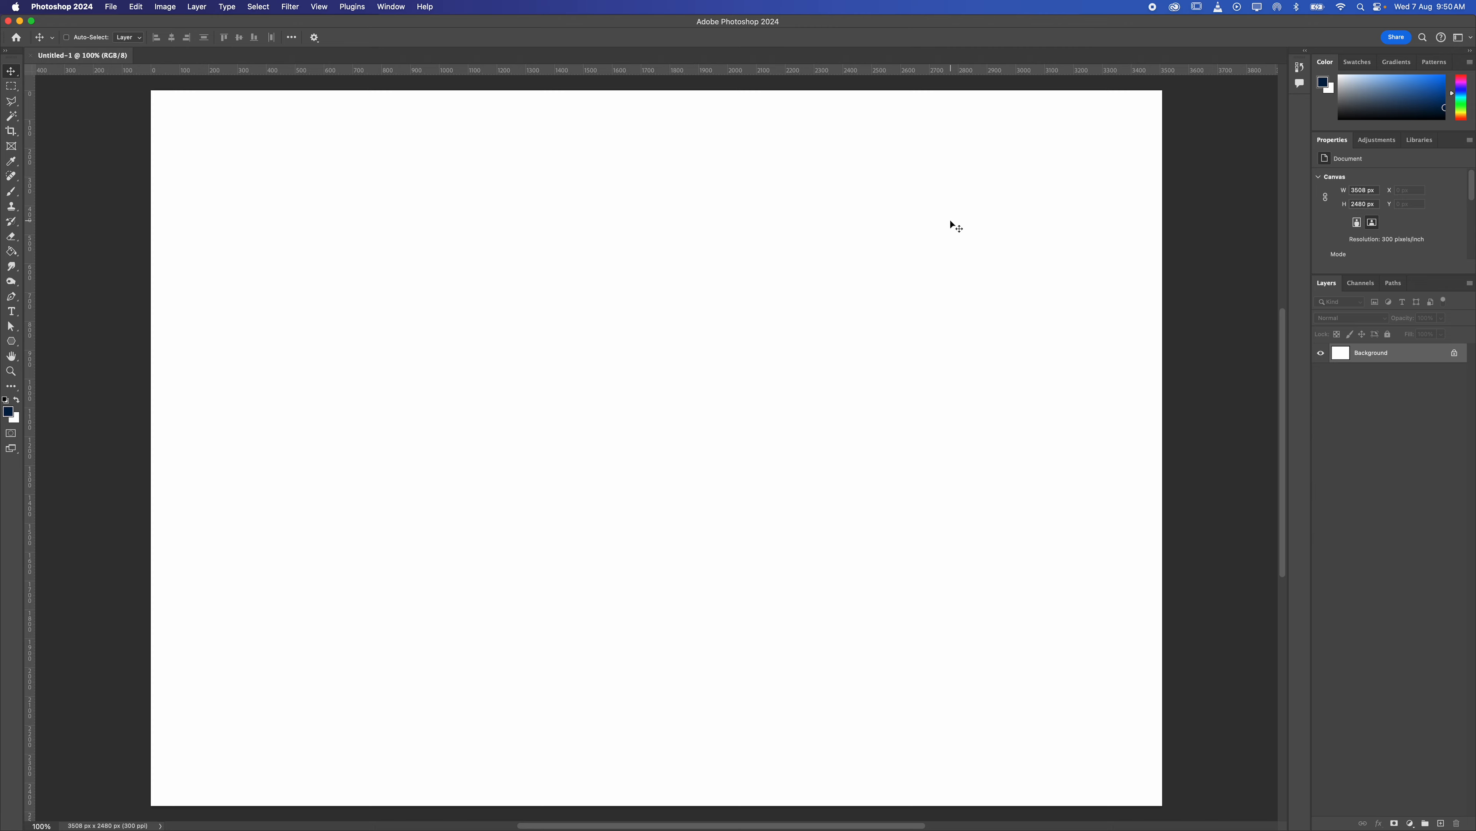
Hide the Properties and Color panel groups, keeping Layers open, and activate the Rectangular Marquee tool
key(super+minus)
key(super+plus)
key(super+minus)
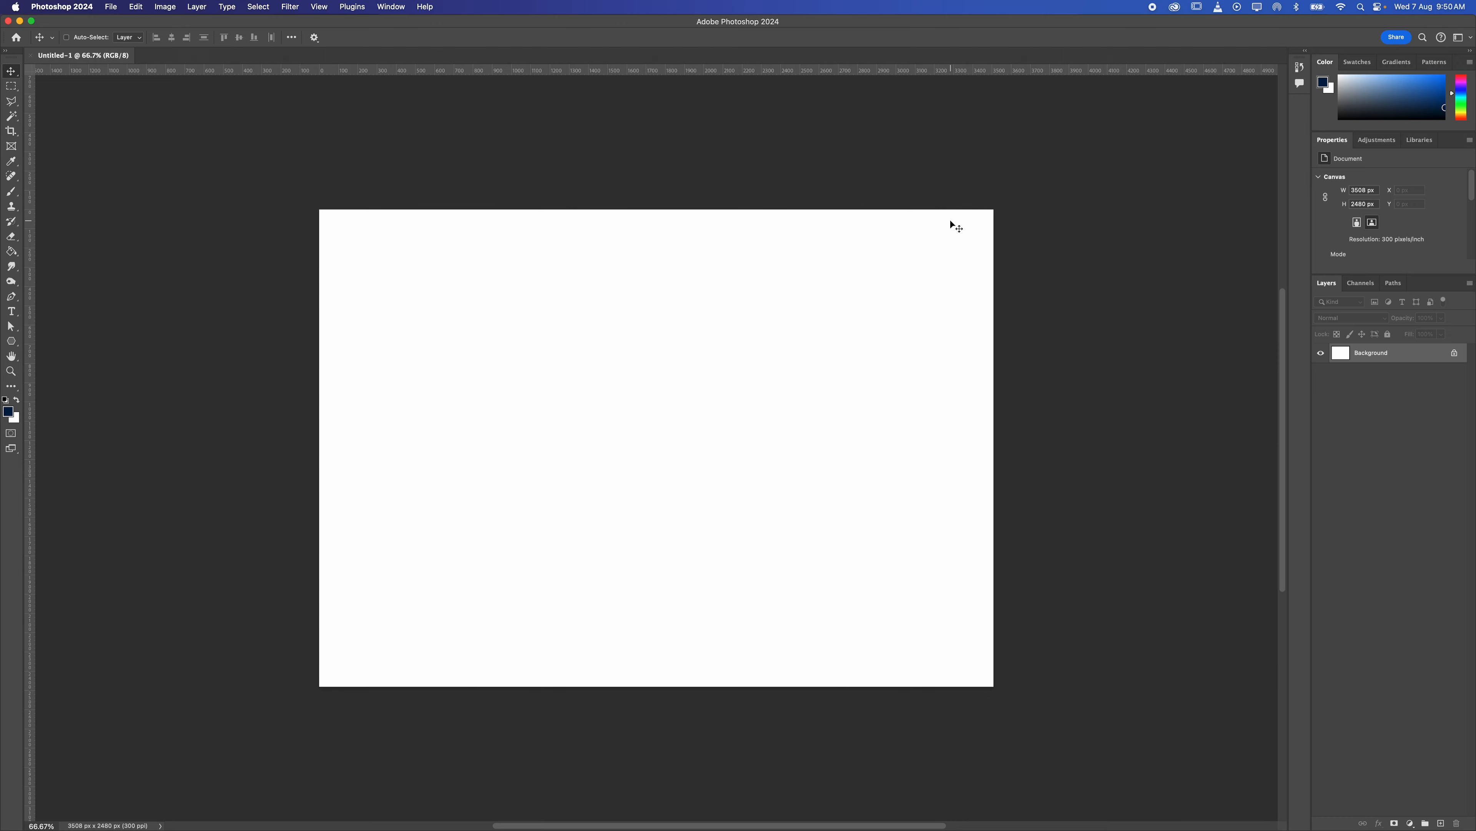
scroll(950, 219, up, 3)
key(super+minus)
key(super+minus)
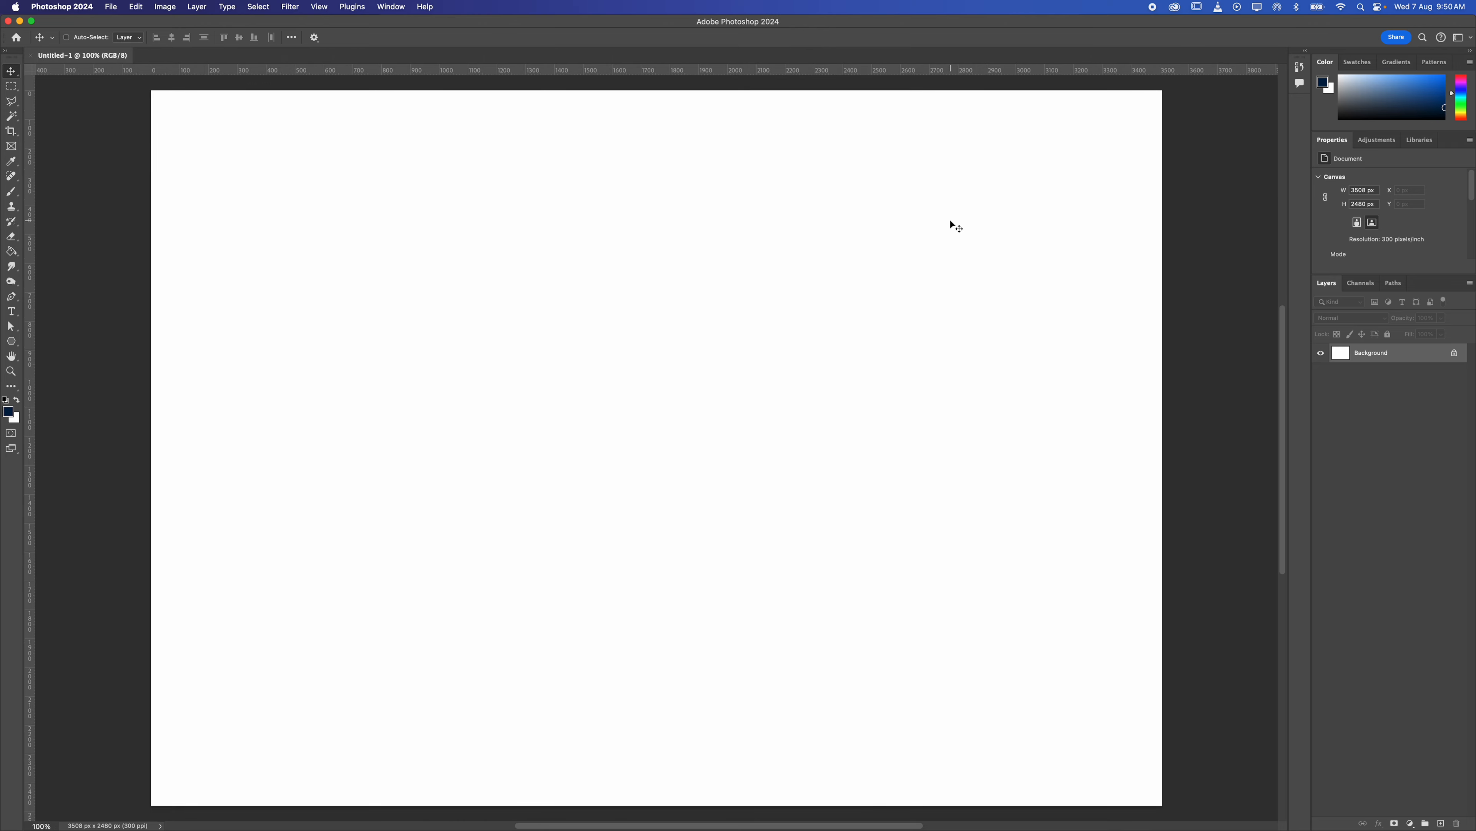
key(super+minus)
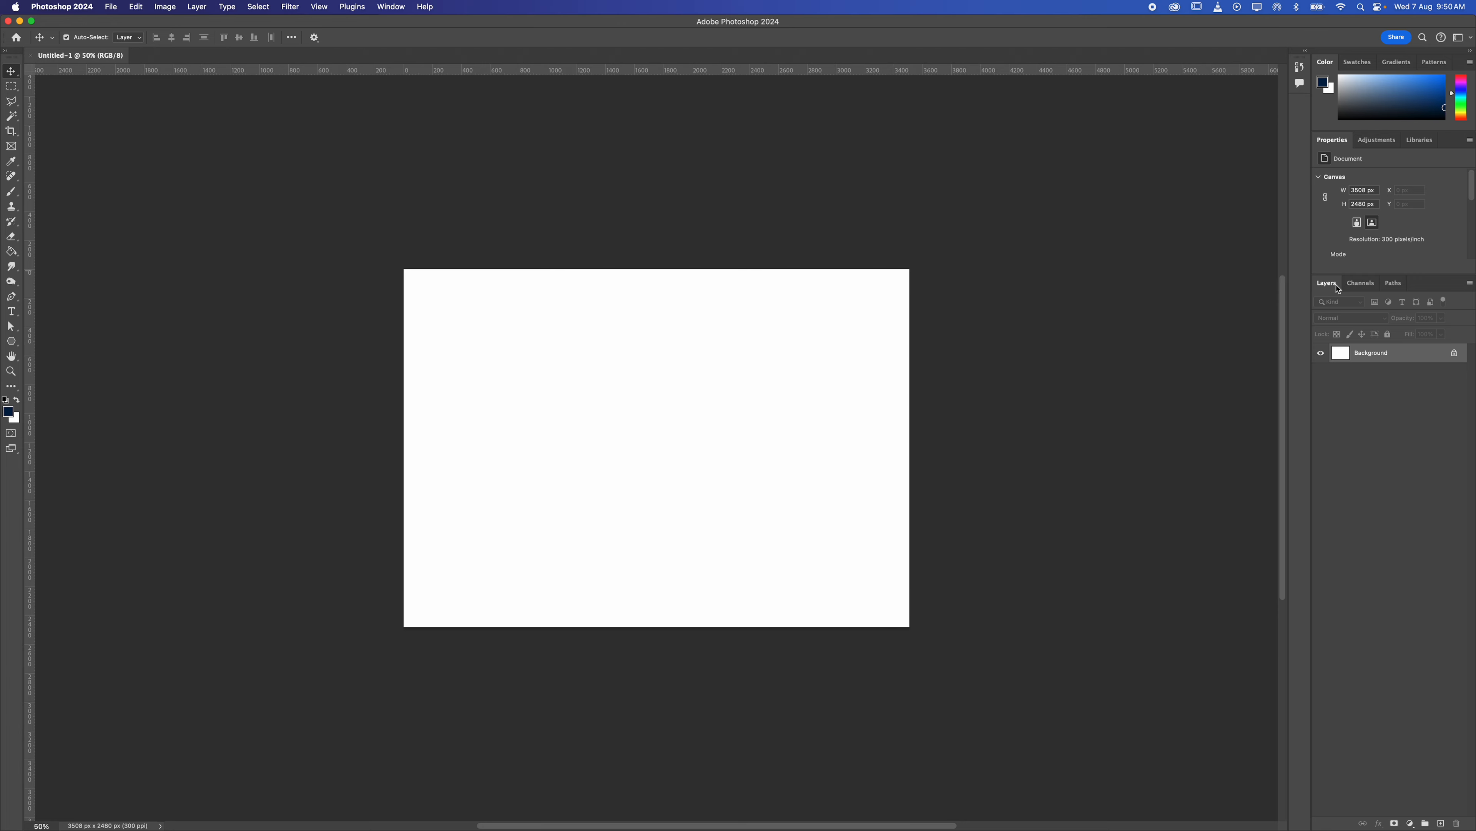
drag(1450, 142, 1218, 138)
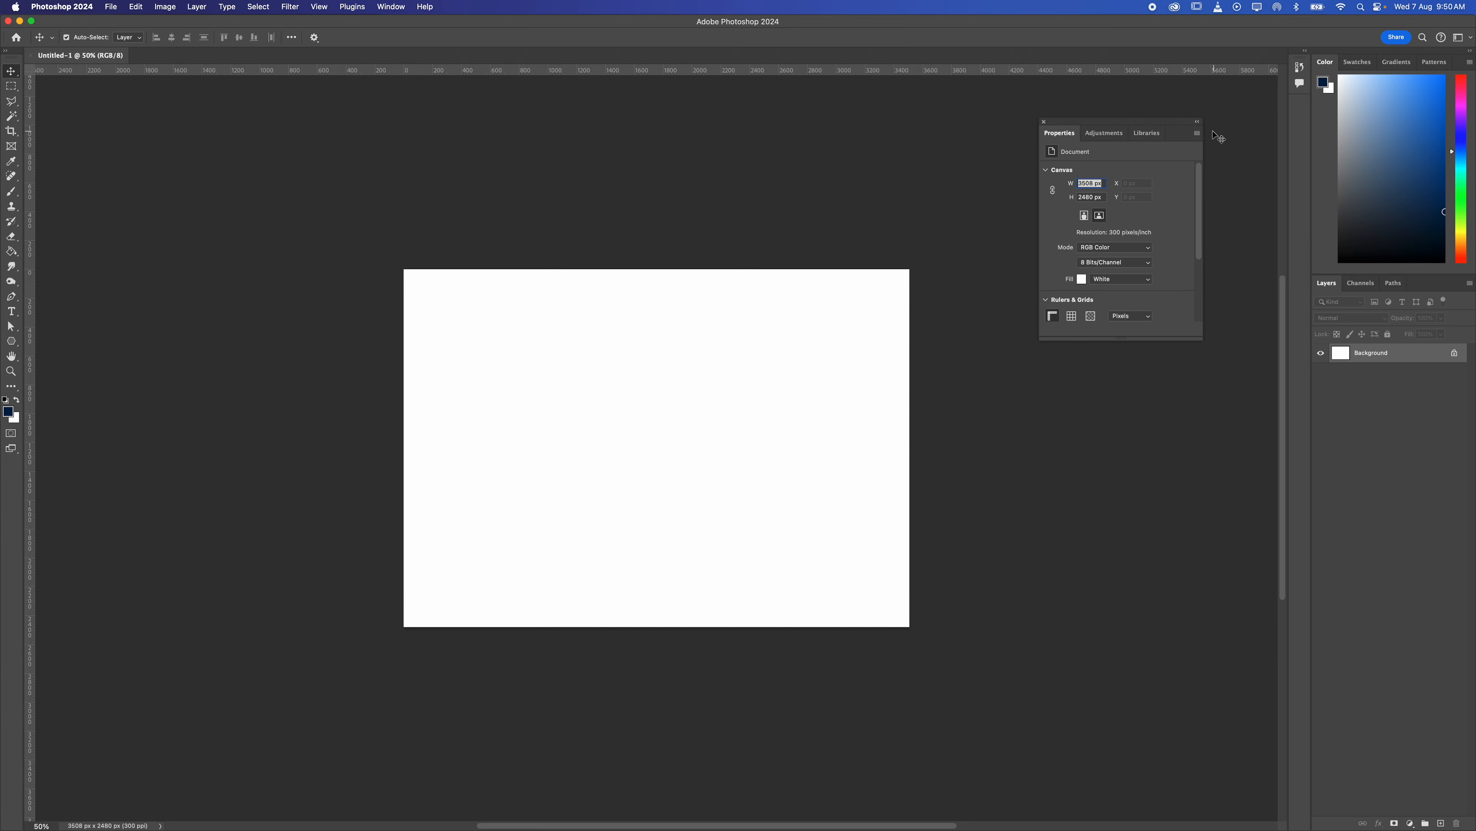
click(1044, 122)
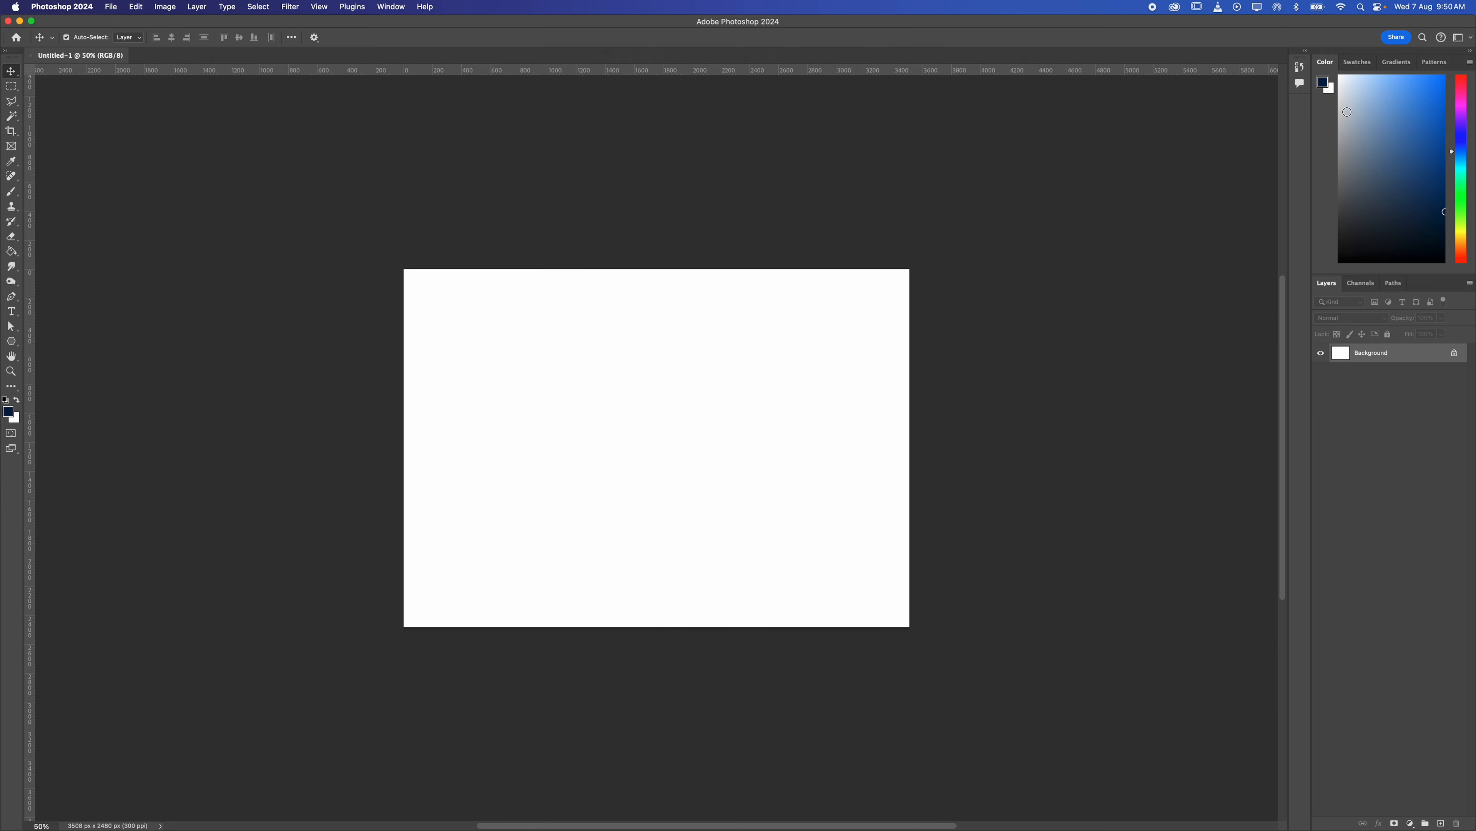
click(390, 6)
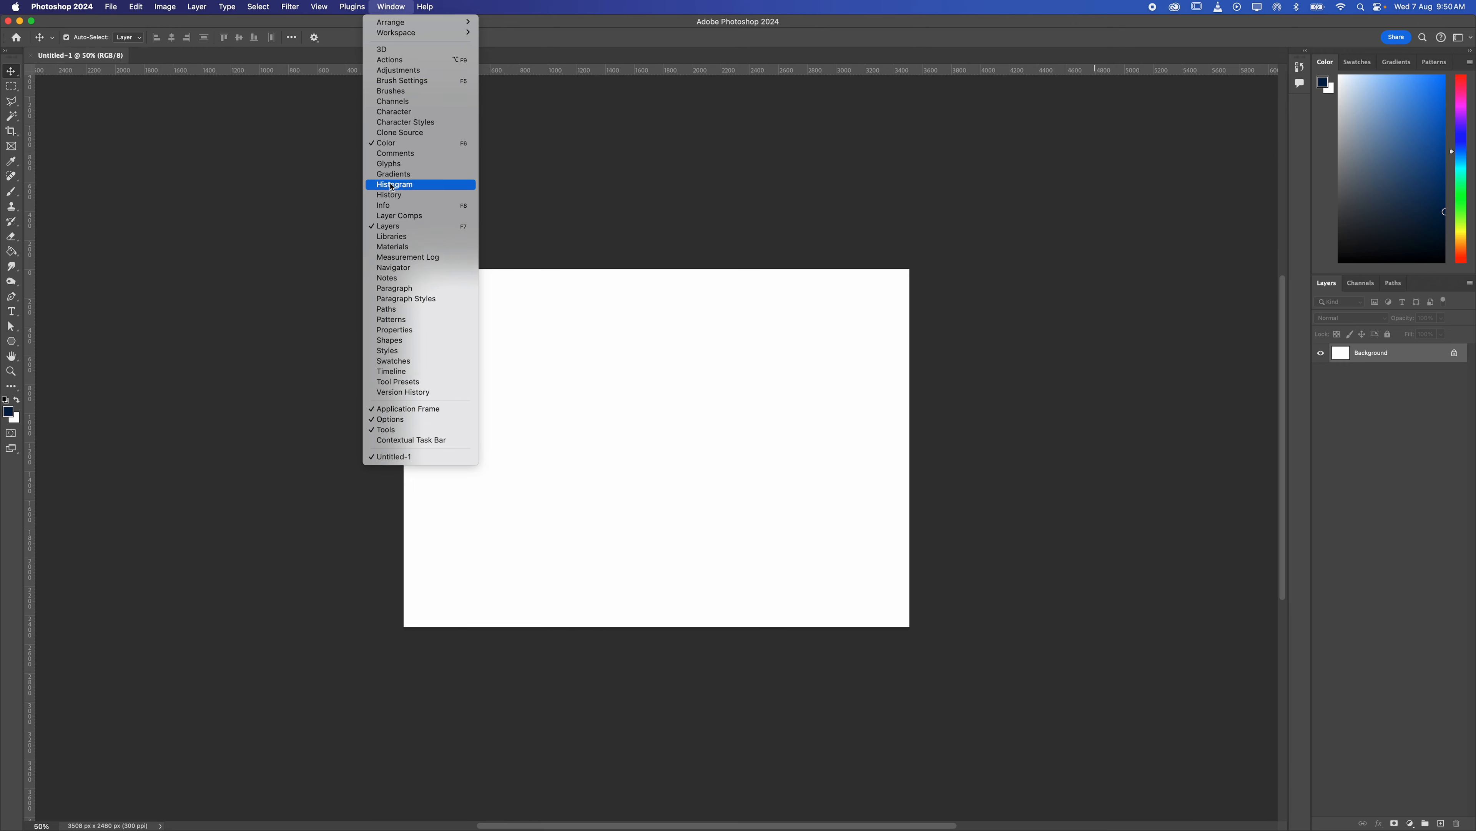
click(390, 144)
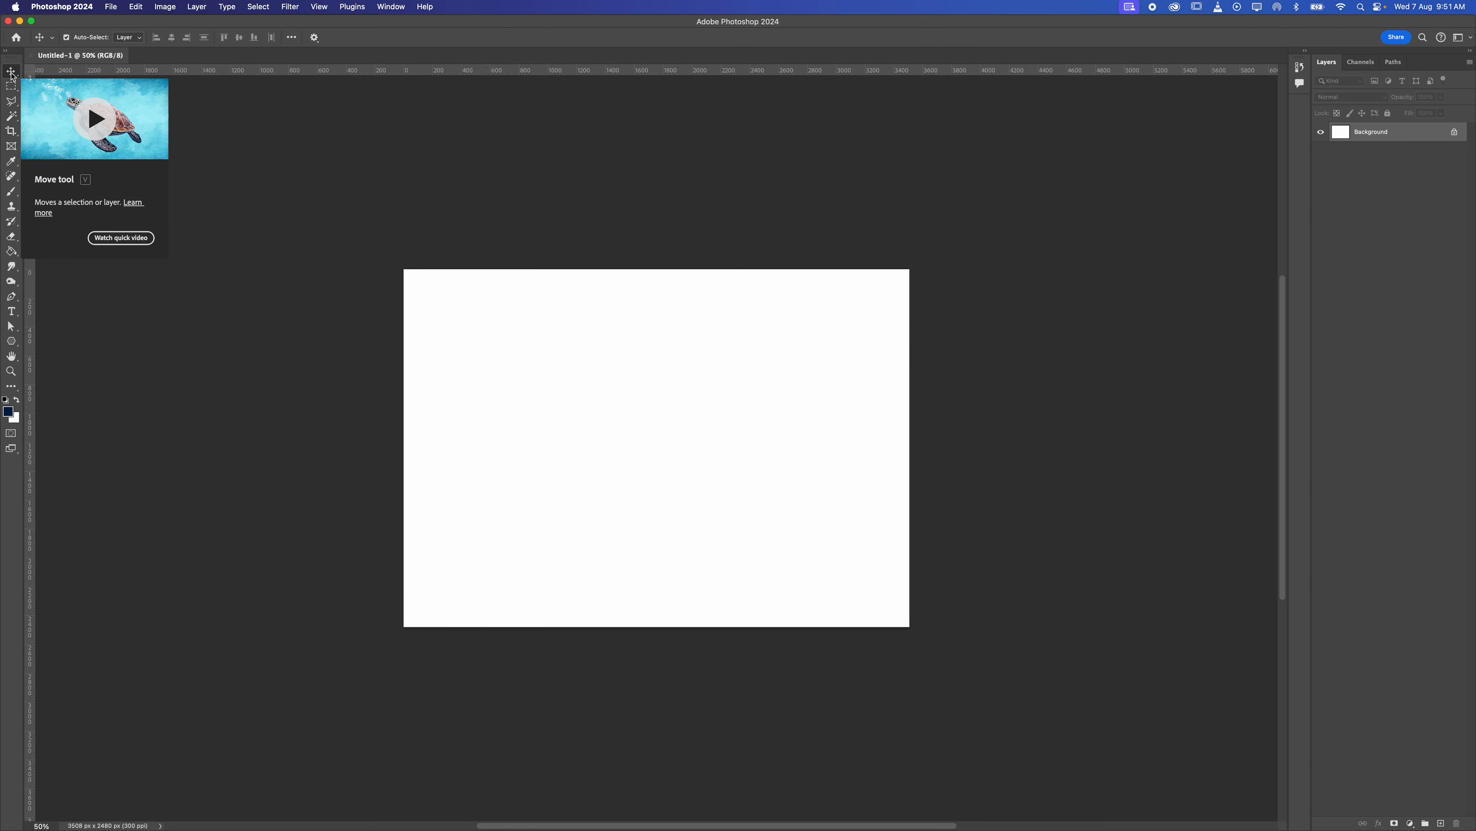
click(10, 88)
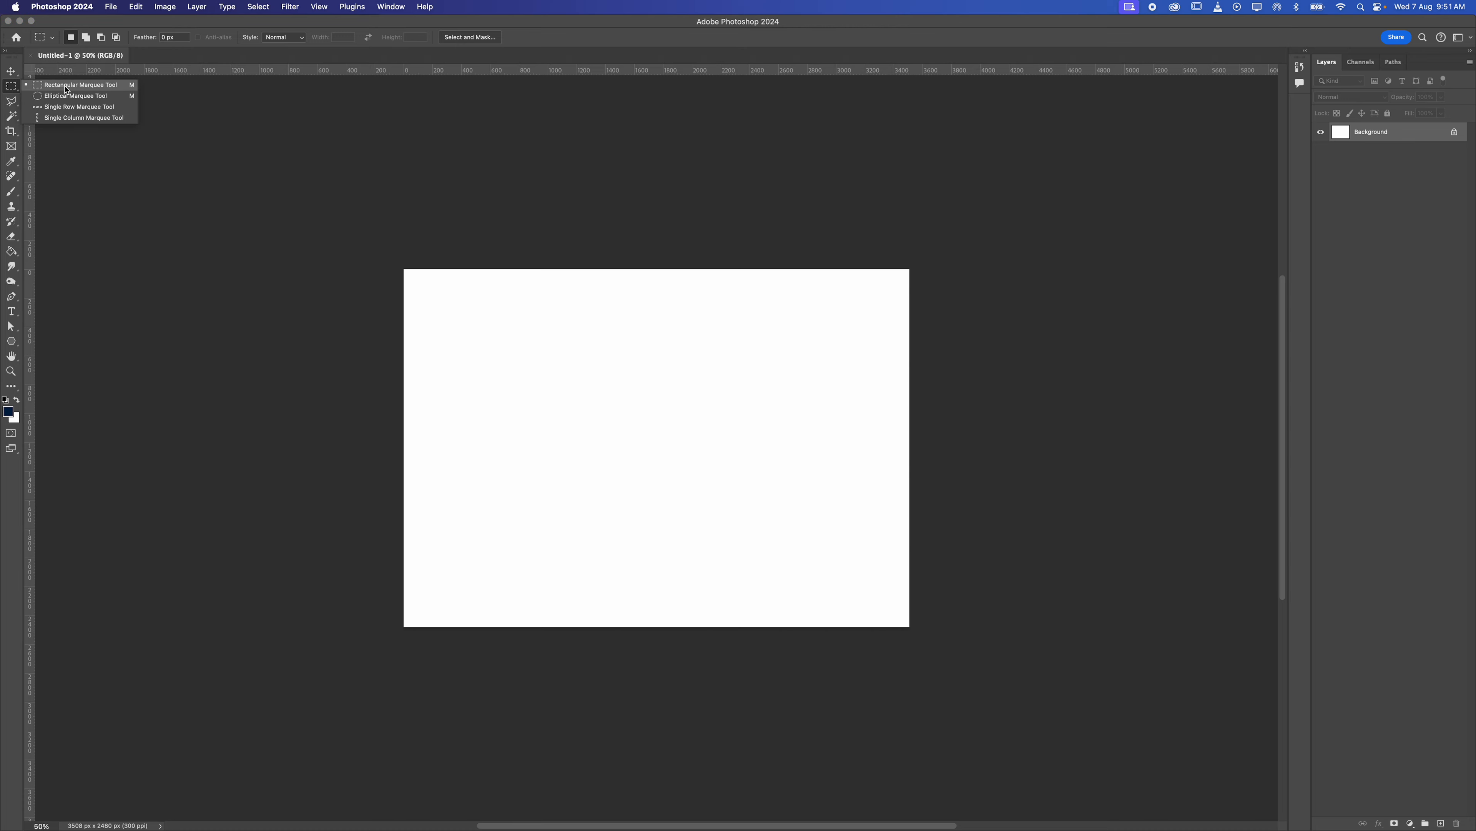
click(133, 87)
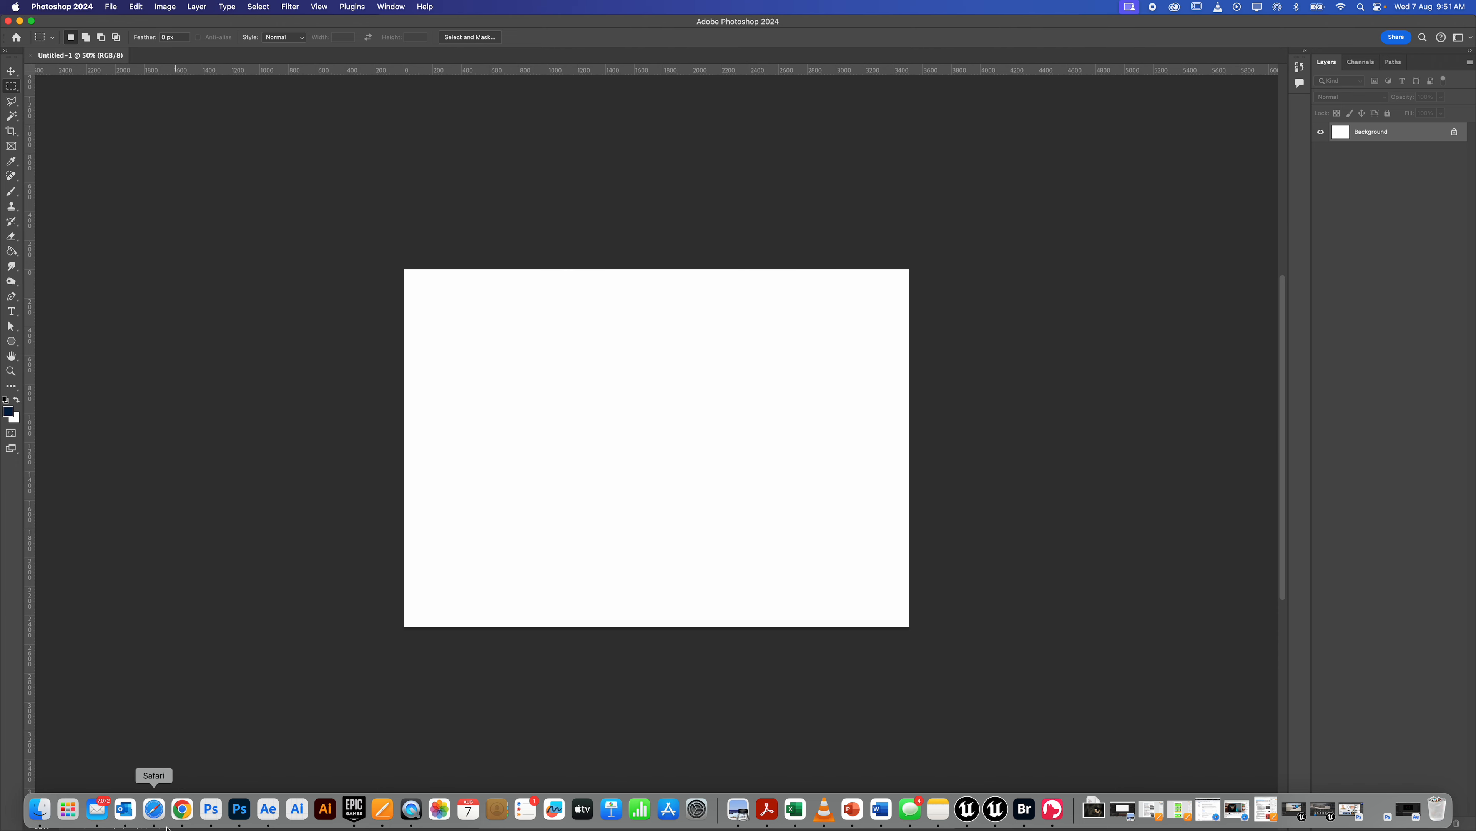
Switch to Safari and review the image results for film title designs and for CATS EYES
click(154, 809)
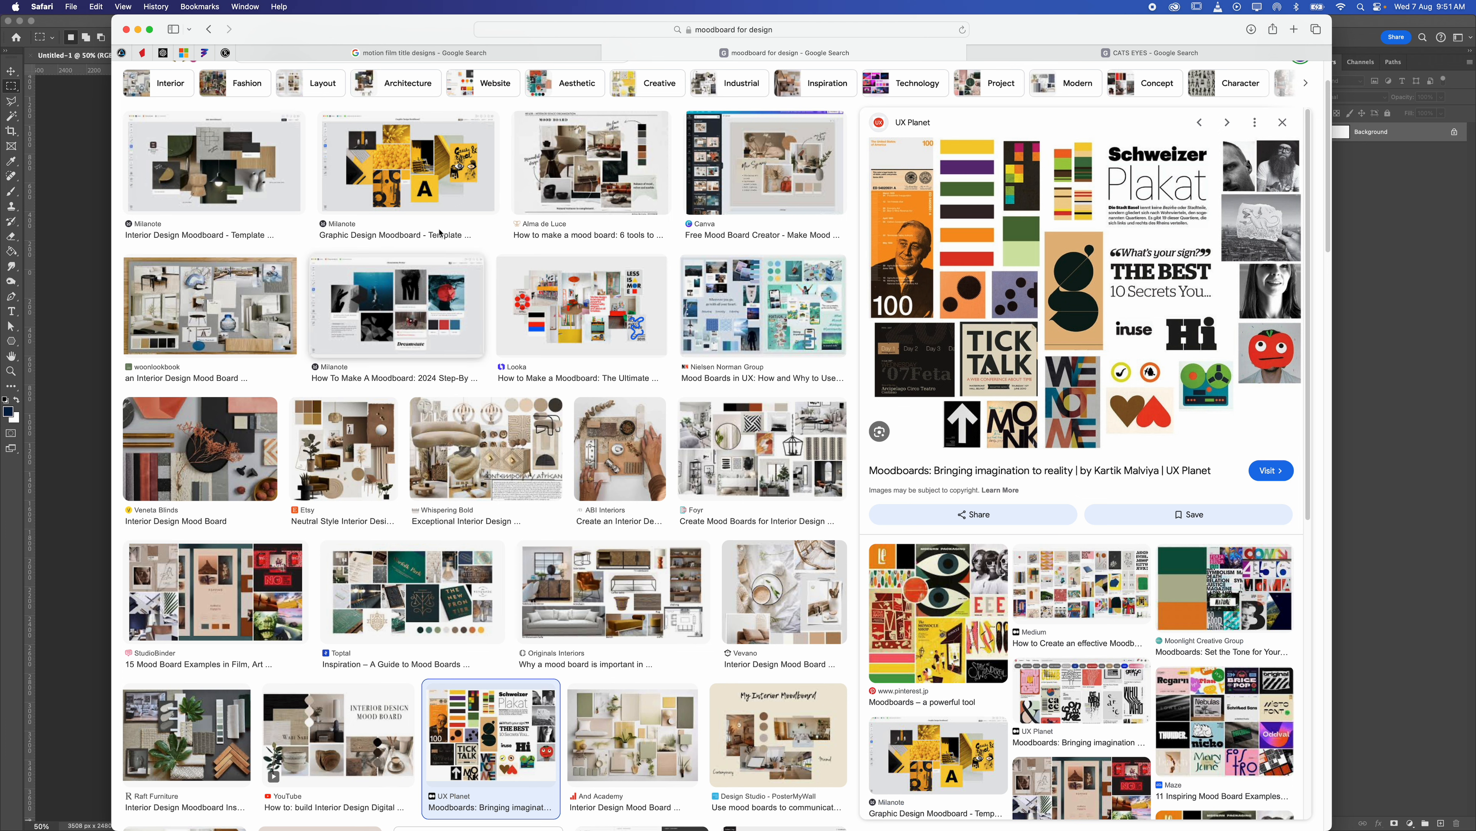
click(410, 55)
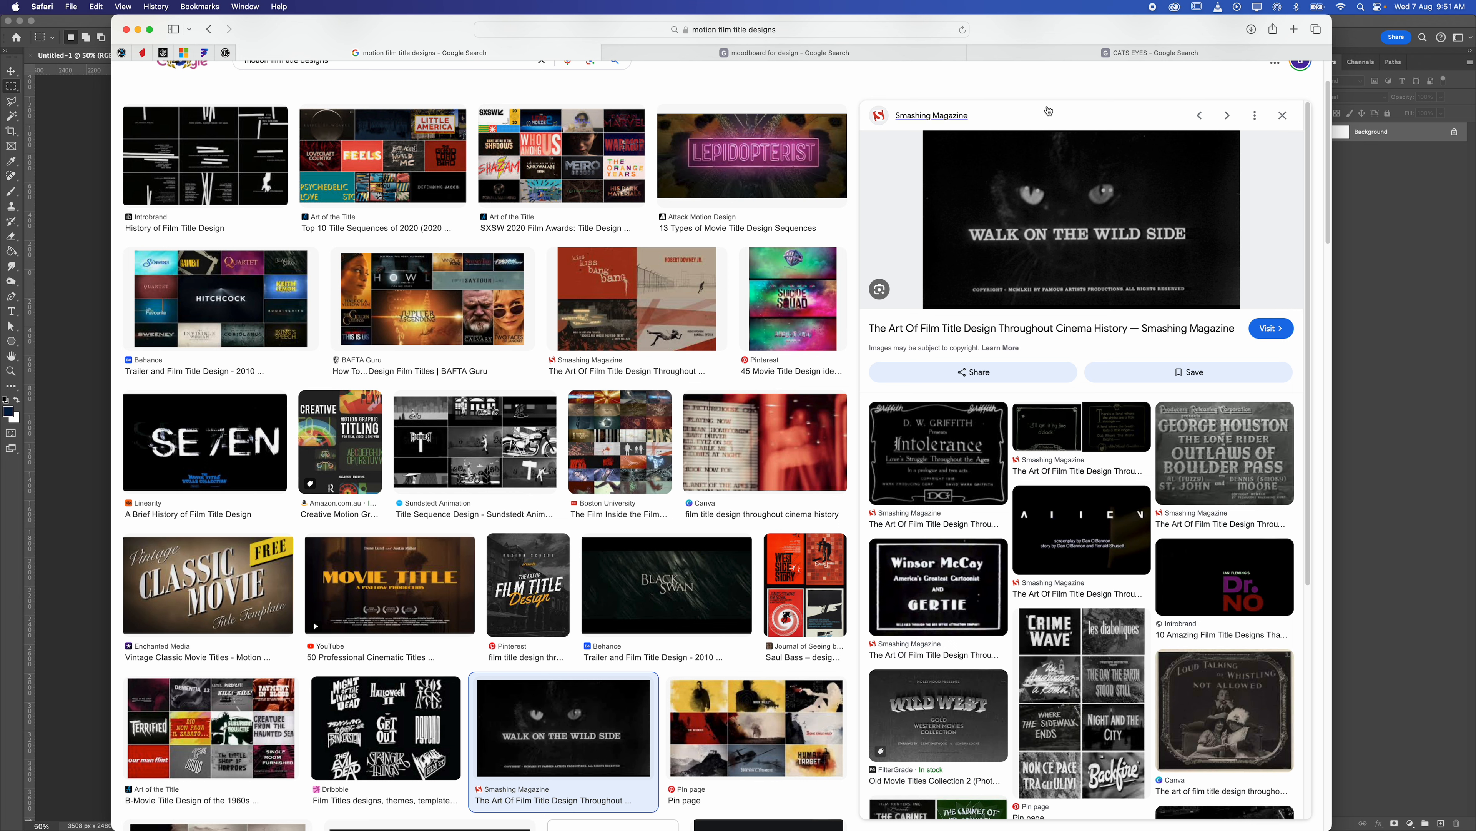
click(1068, 57)
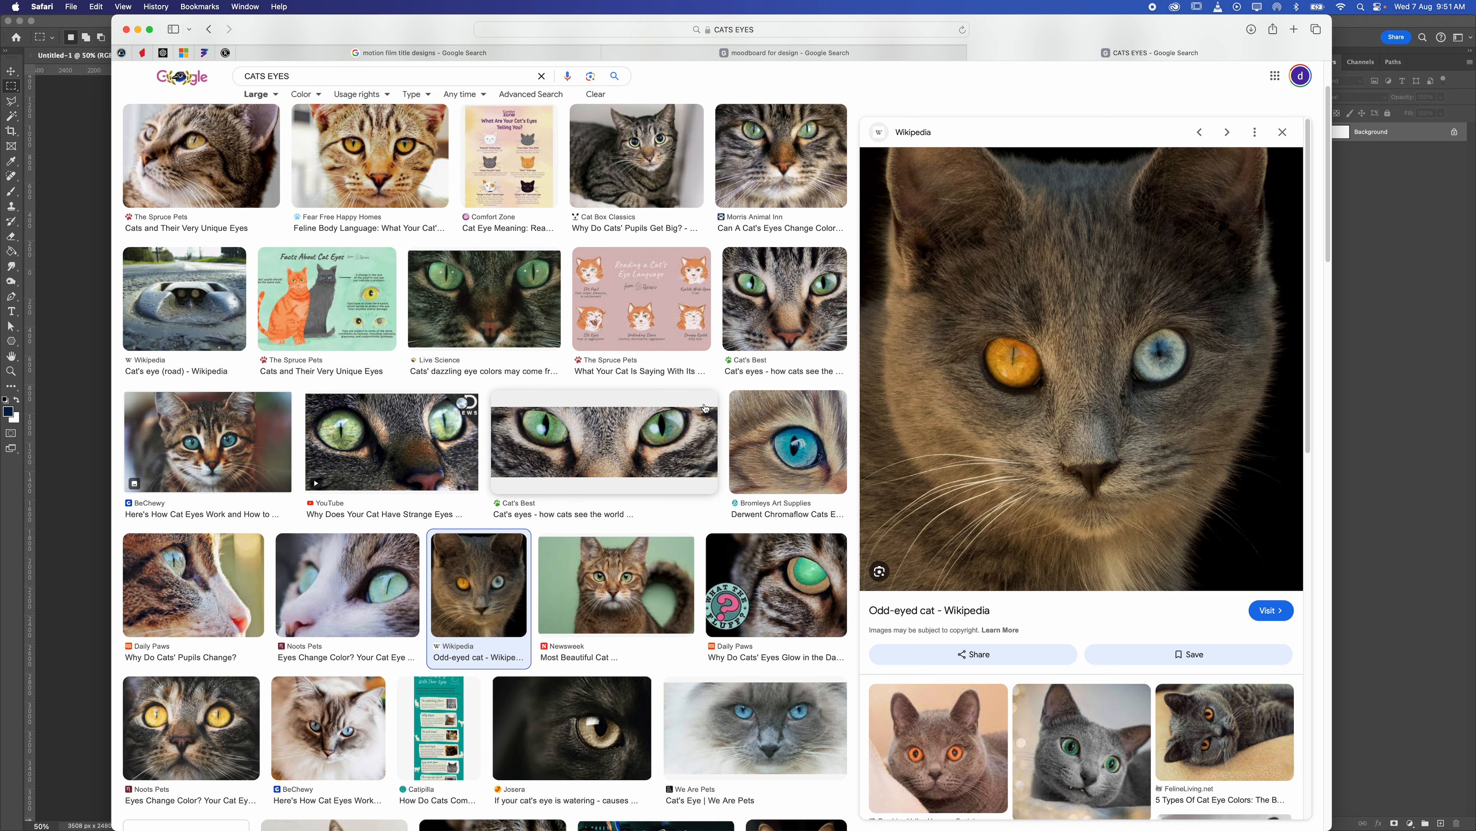
scroll(1057, 327, down, 3)
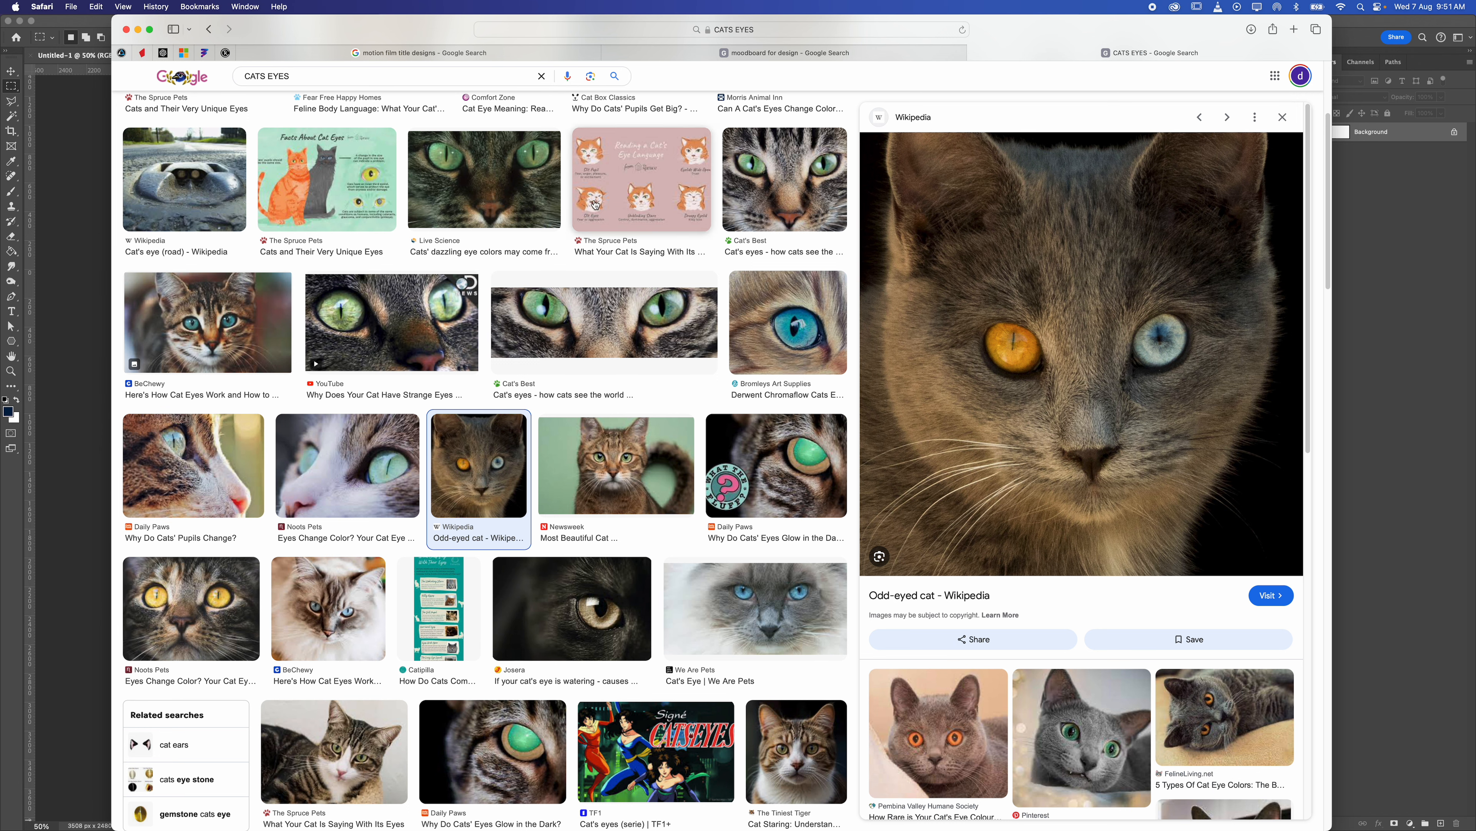
scroll(486, 215, up, 5)
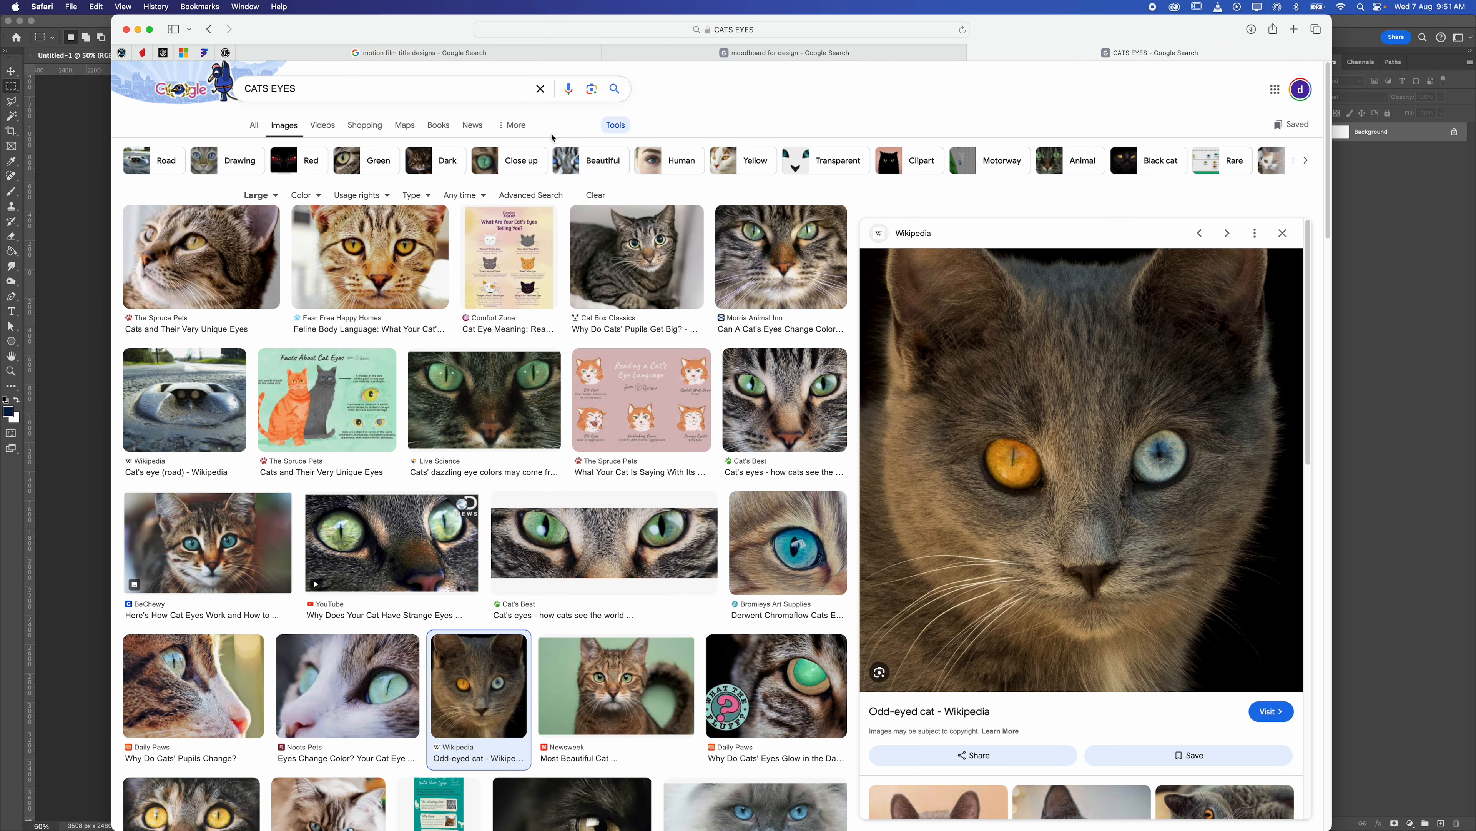
Check the image size filter options for the CATS EYES search, leaving the size at Large
click(623, 129)
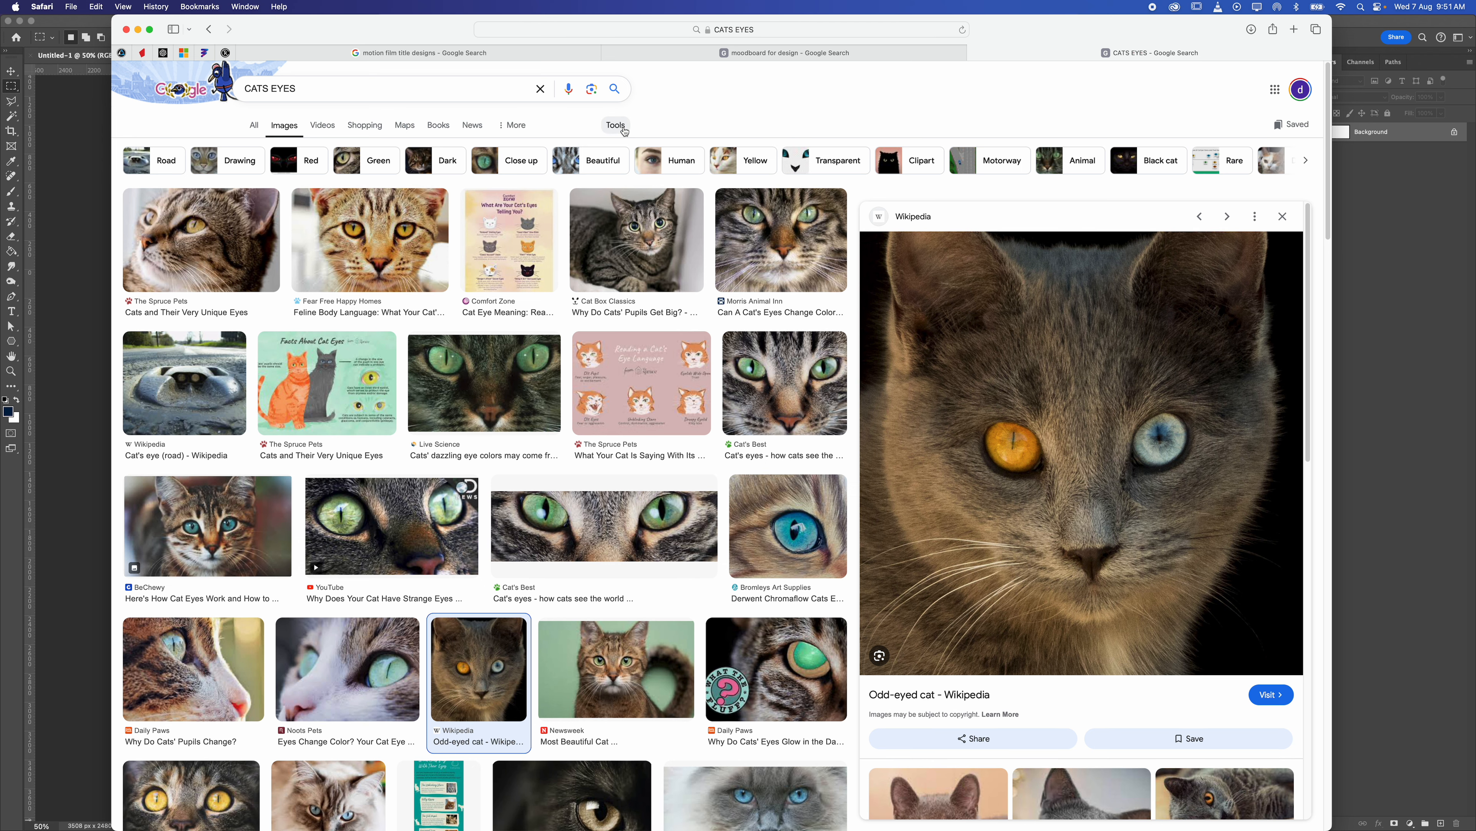
click(624, 130)
click(260, 195)
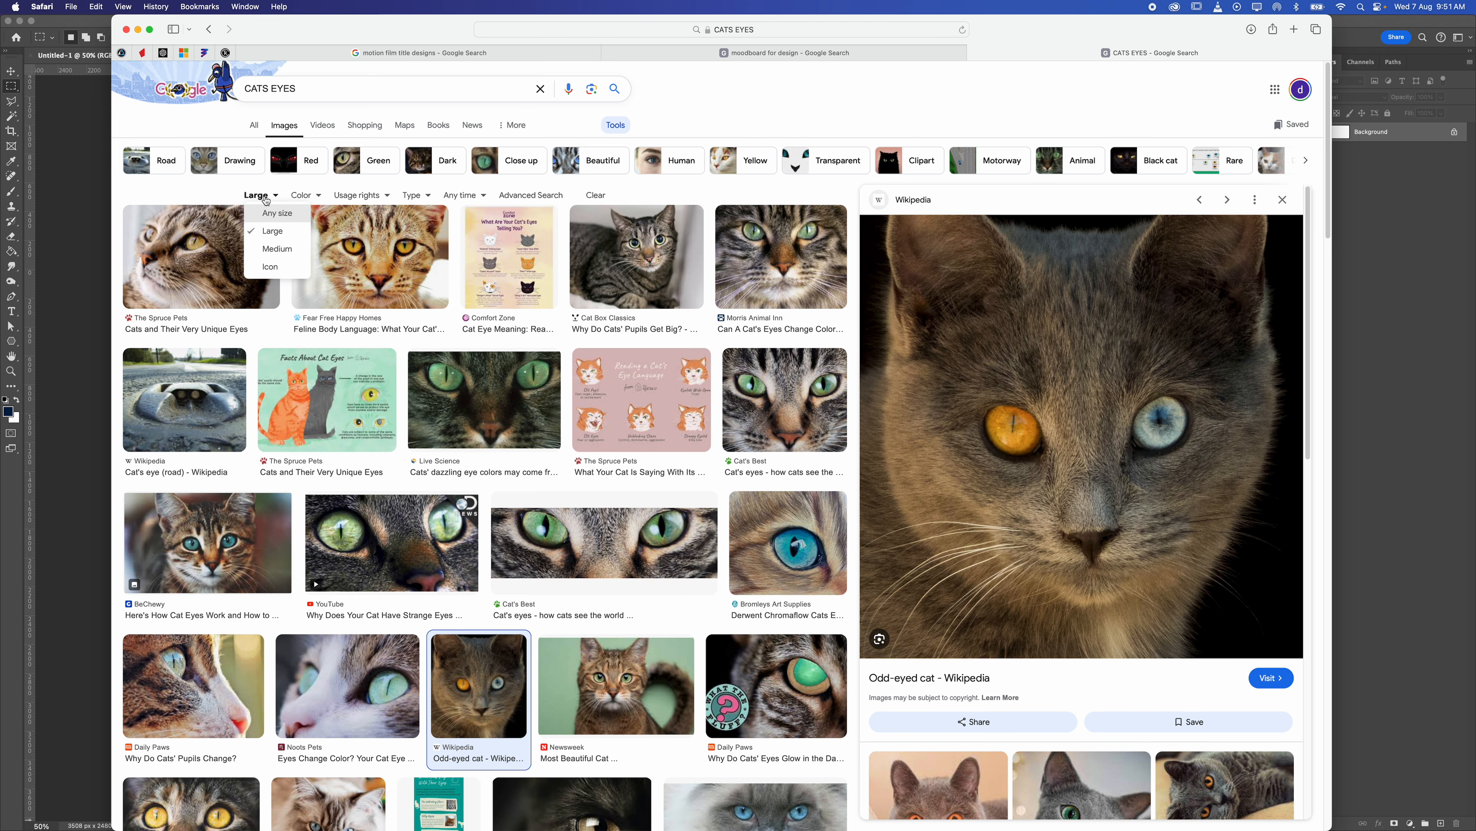
click(172, 194)
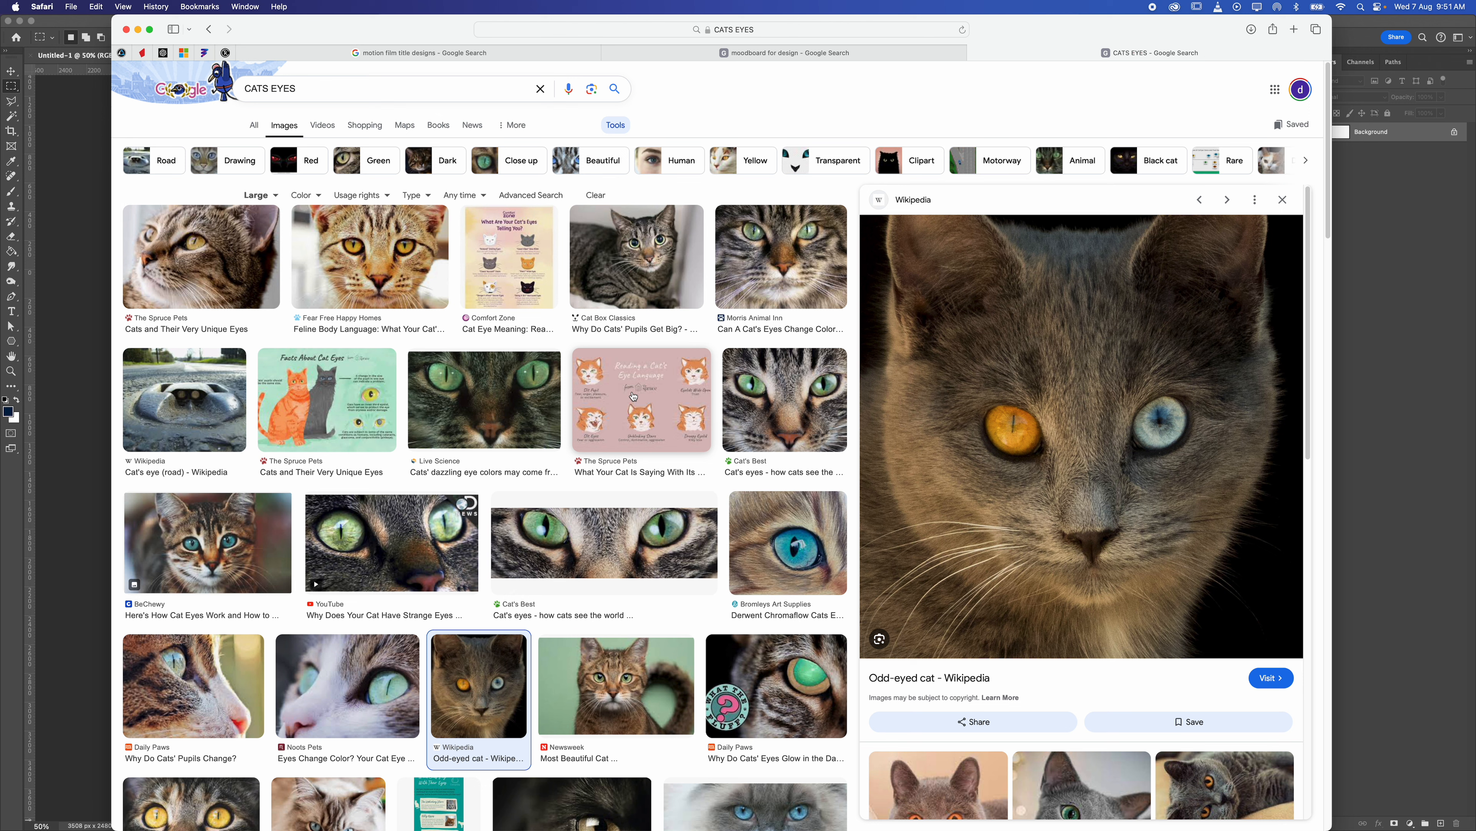
Copy the Josera close-up image of a black cat's amber eye and paste it into the blank A4 Photoshop document
scroll(633, 395, down, 3)
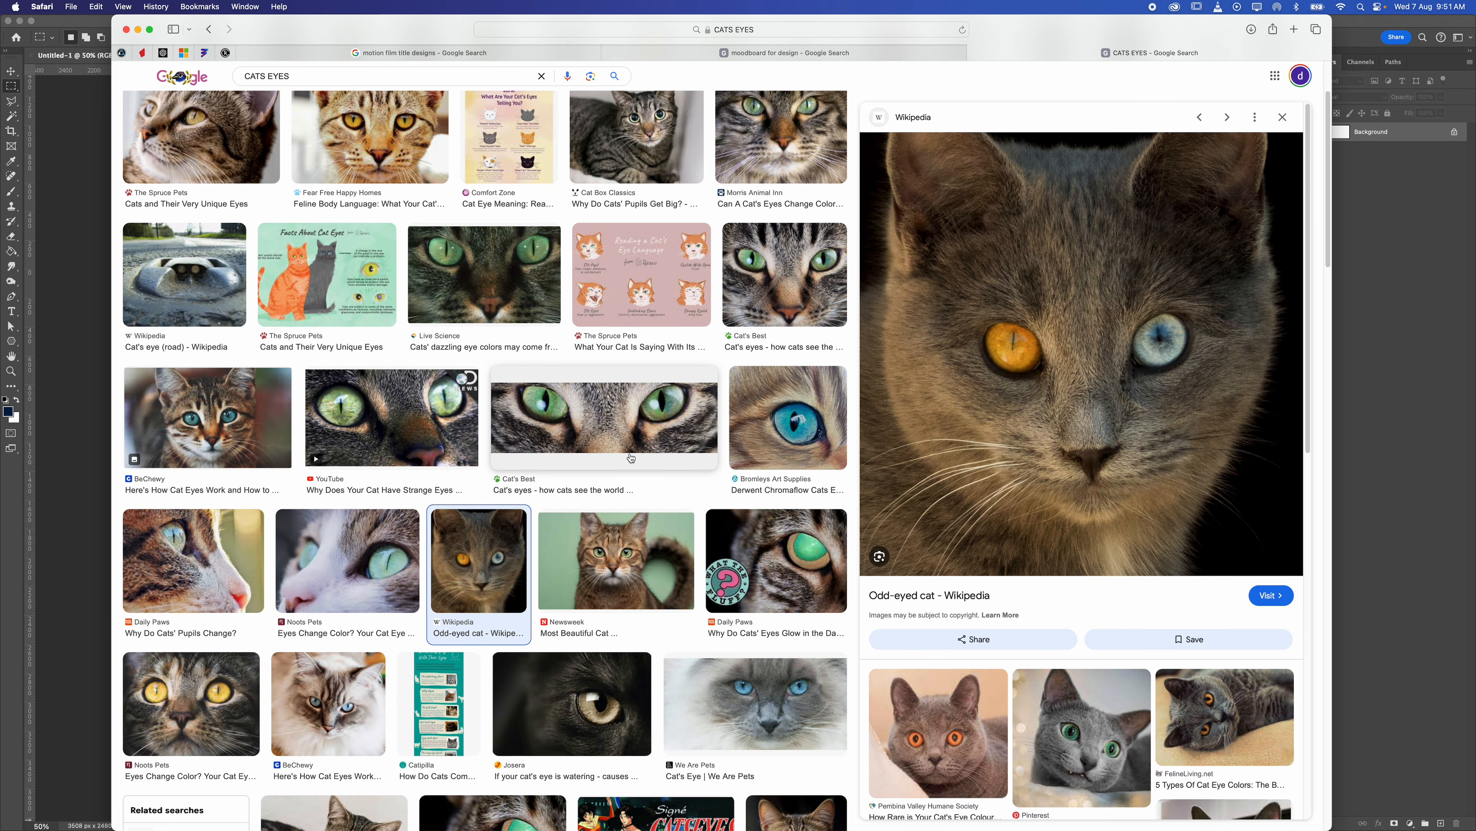
click(538, 701)
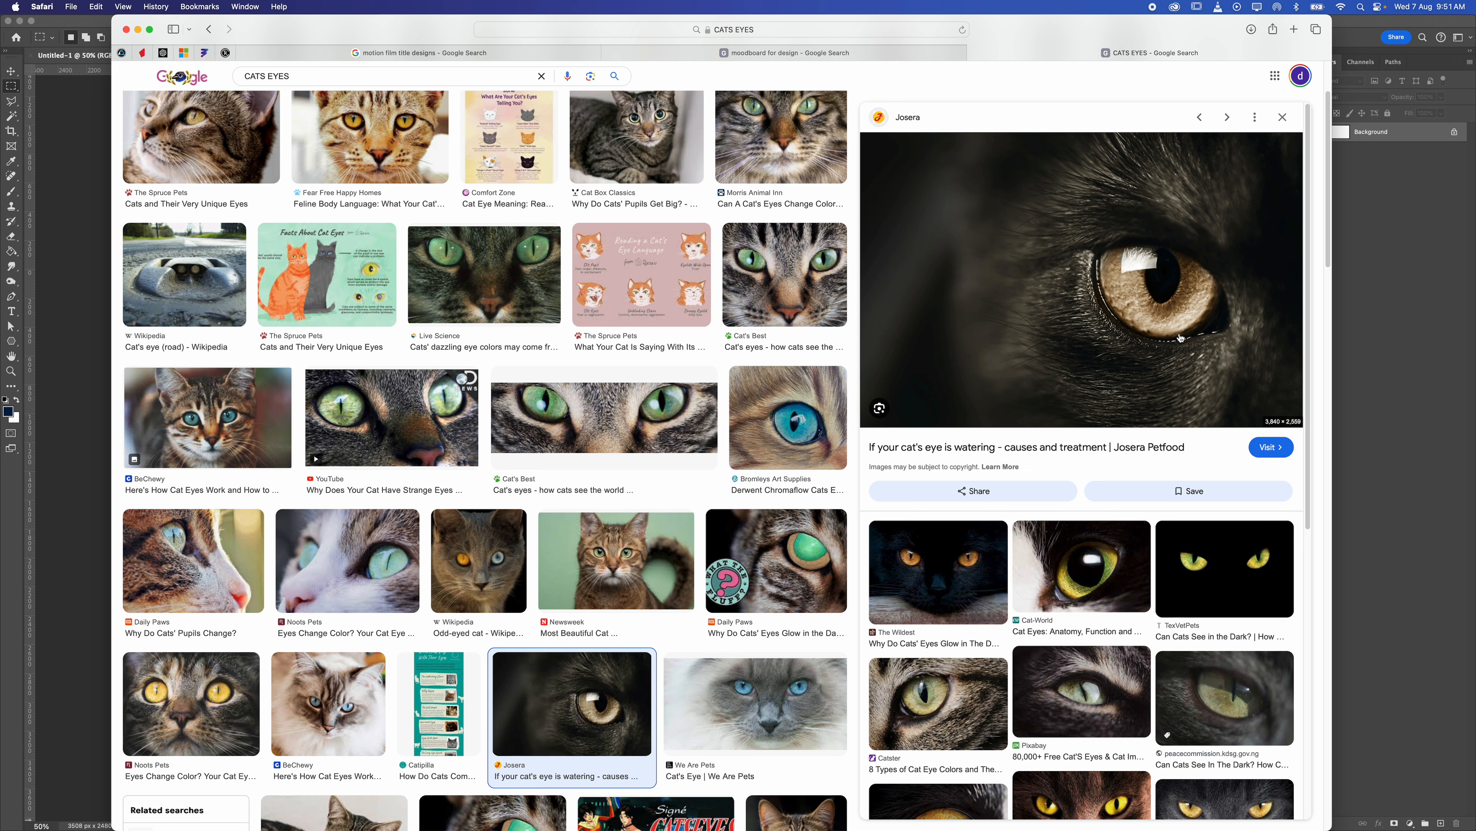
right_click(1150, 284)
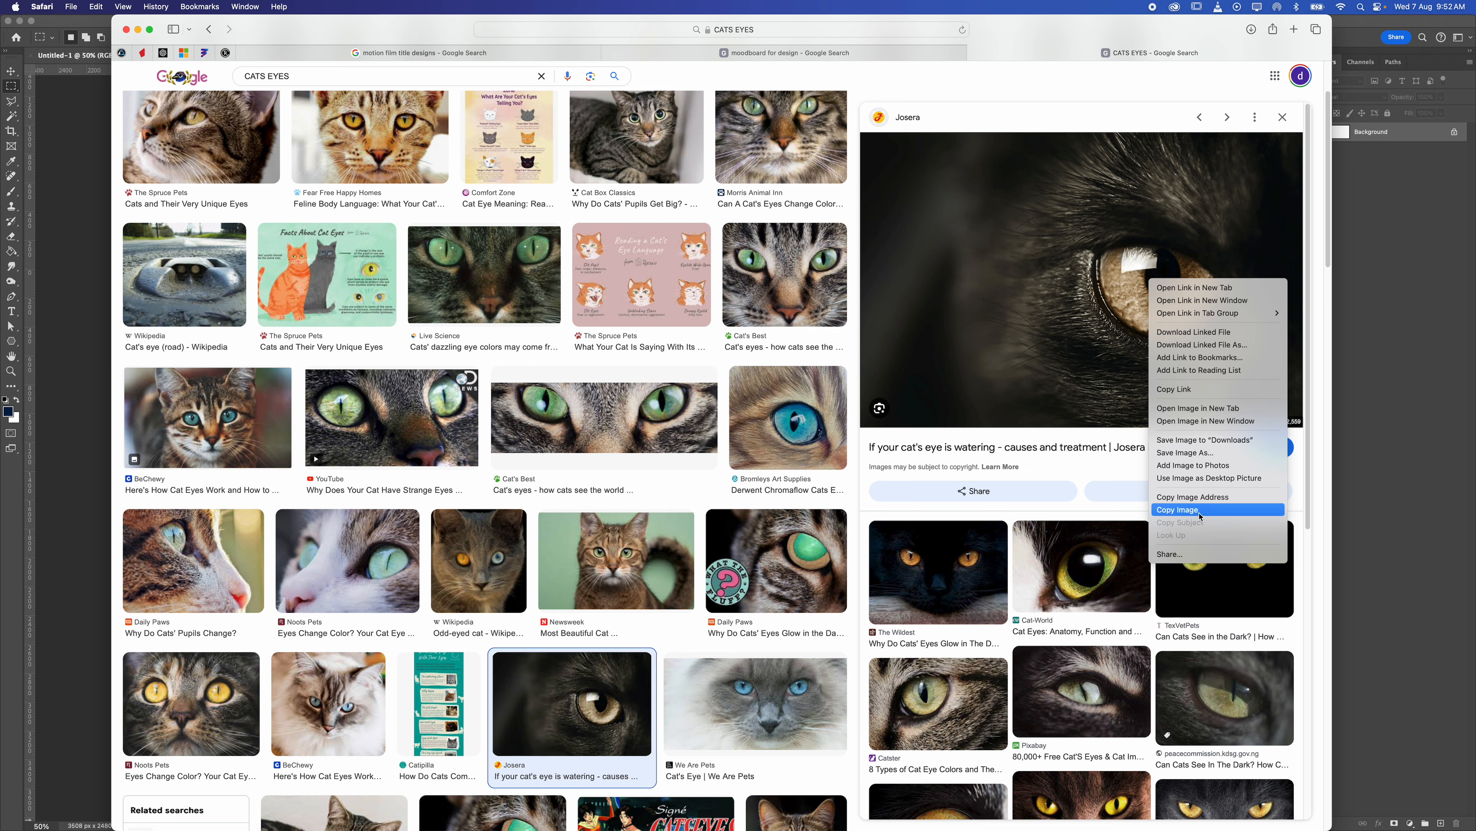
click(1166, 506)
click(1429, 444)
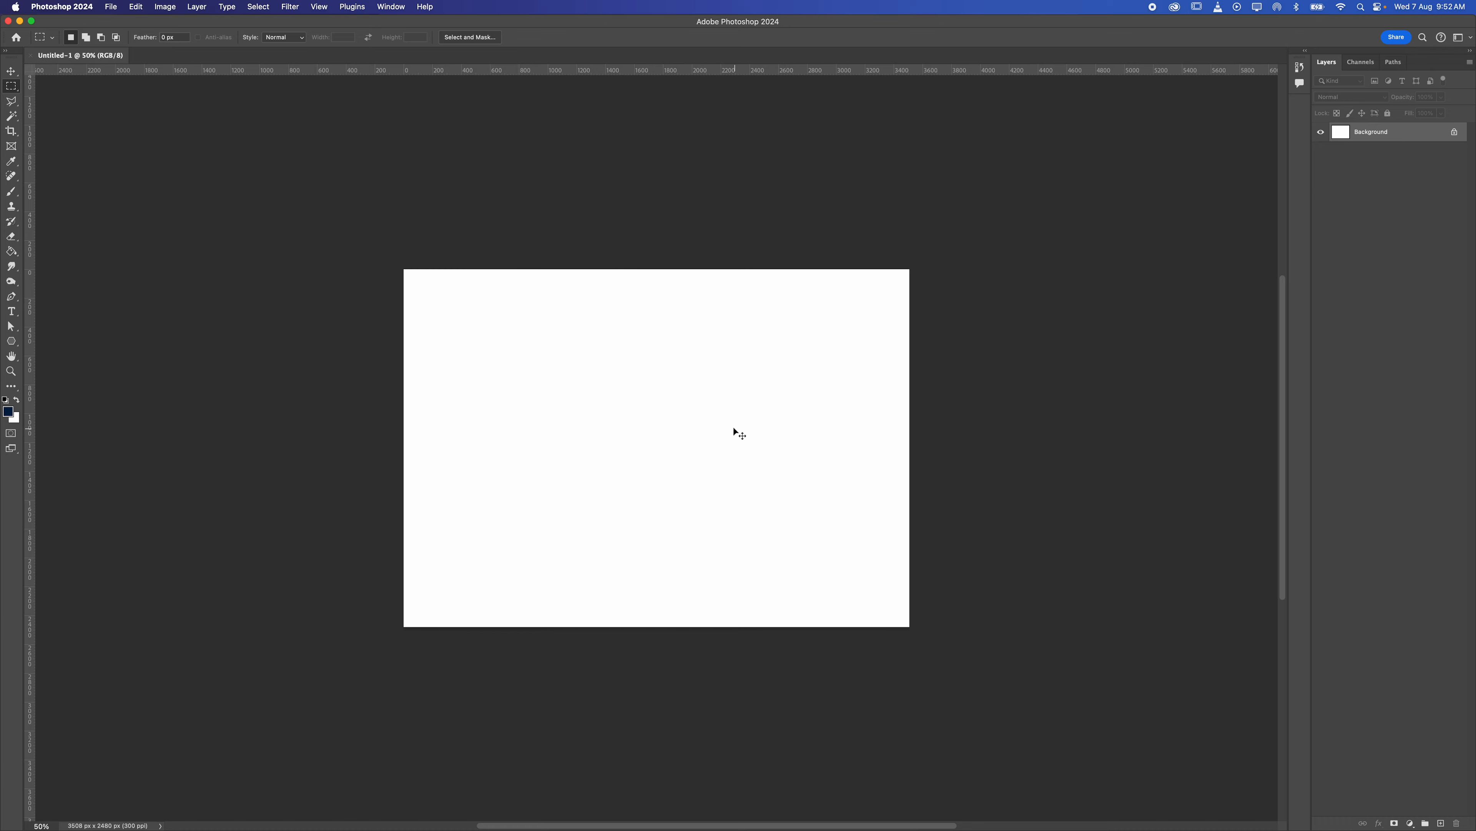
key(super+v)
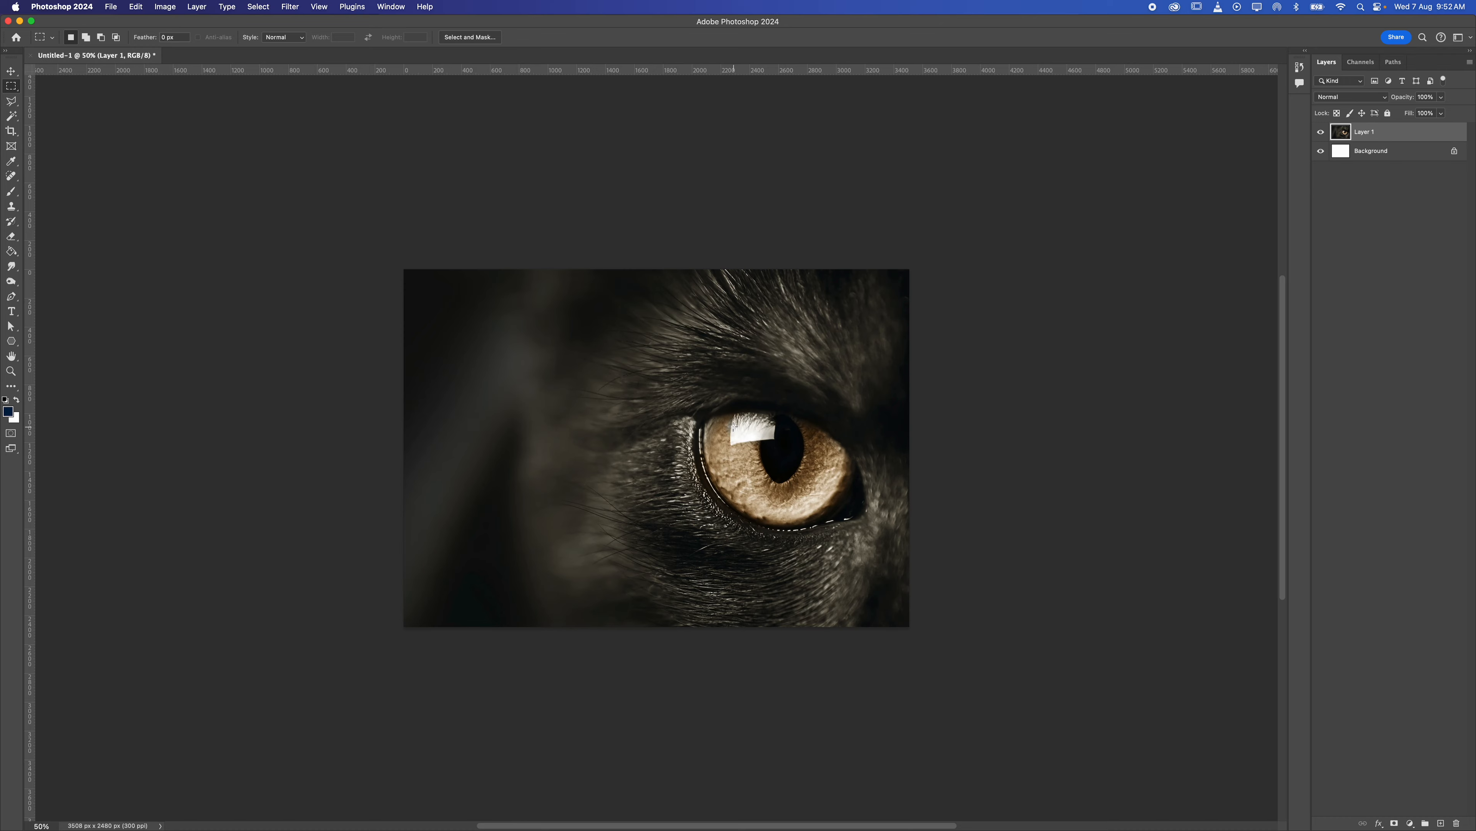
Activate the Move tool and check that its additional options include Show transform controls
click(11, 73)
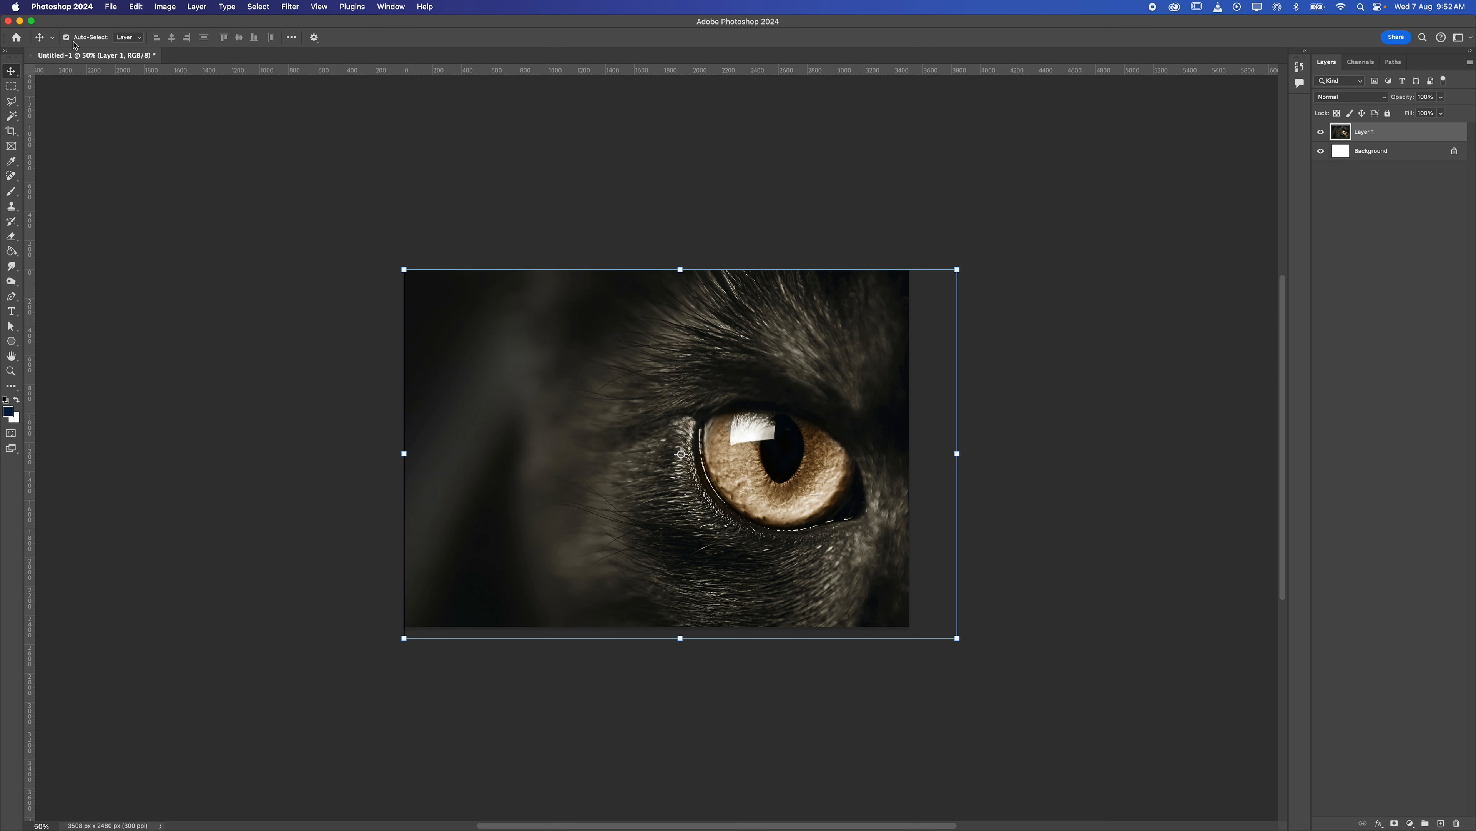
click(314, 38)
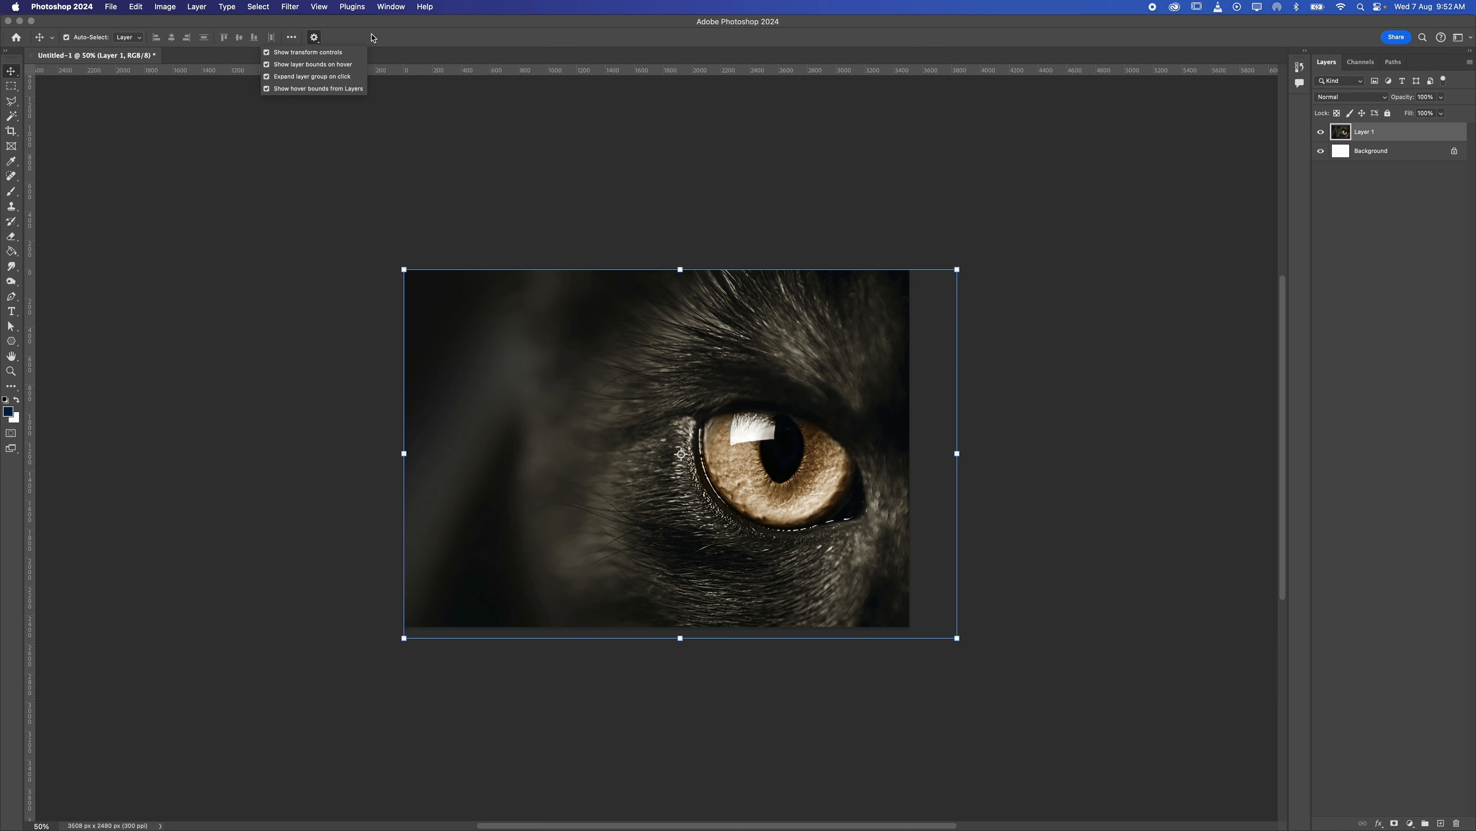
click(372, 37)
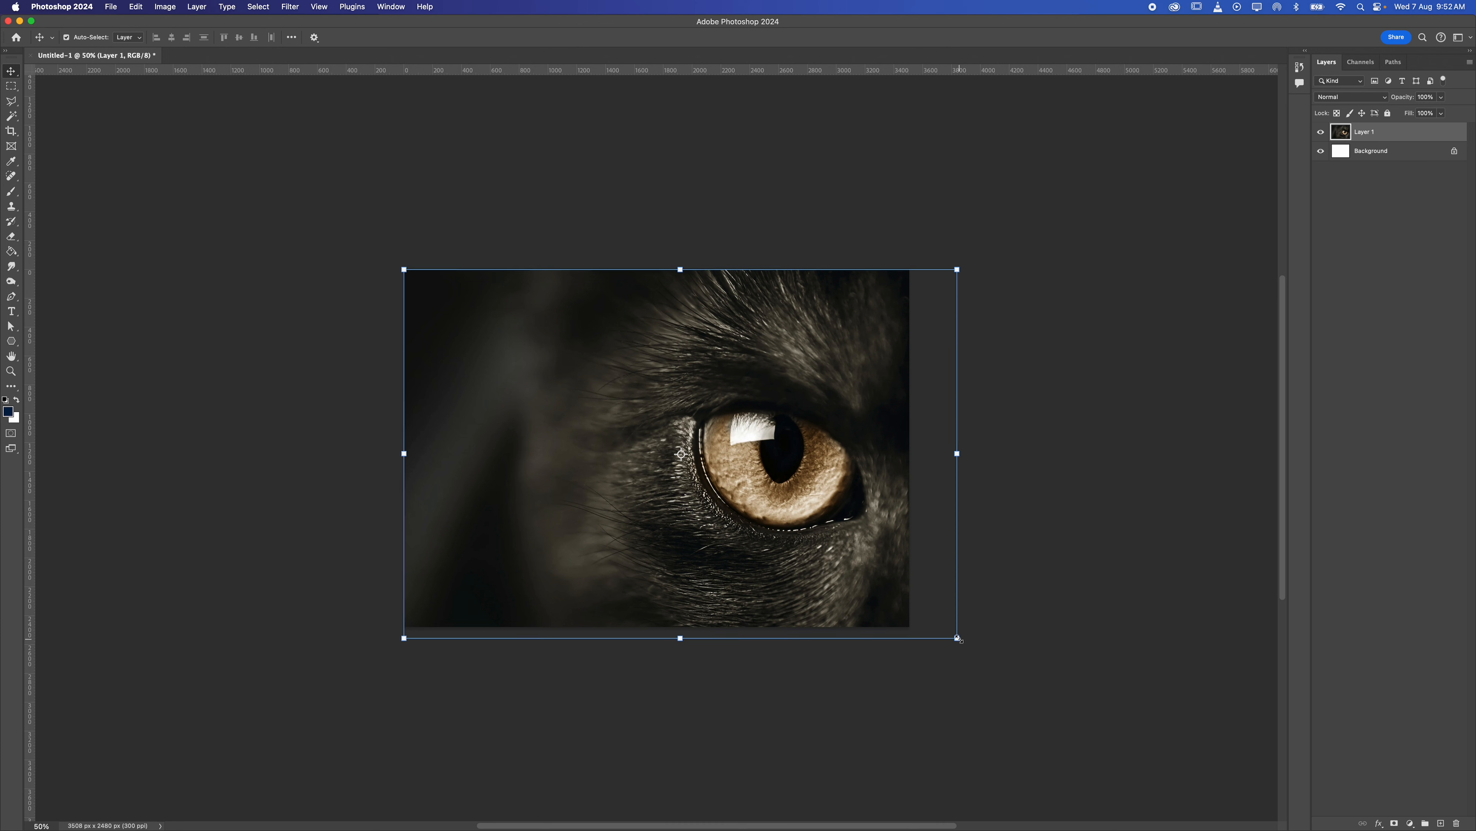
Try shrinking the pasted cat-eye layer to a tiny size and enlarging it back to about page width, undoing both scalings
drag(957, 638, 400, 291)
key(Return)
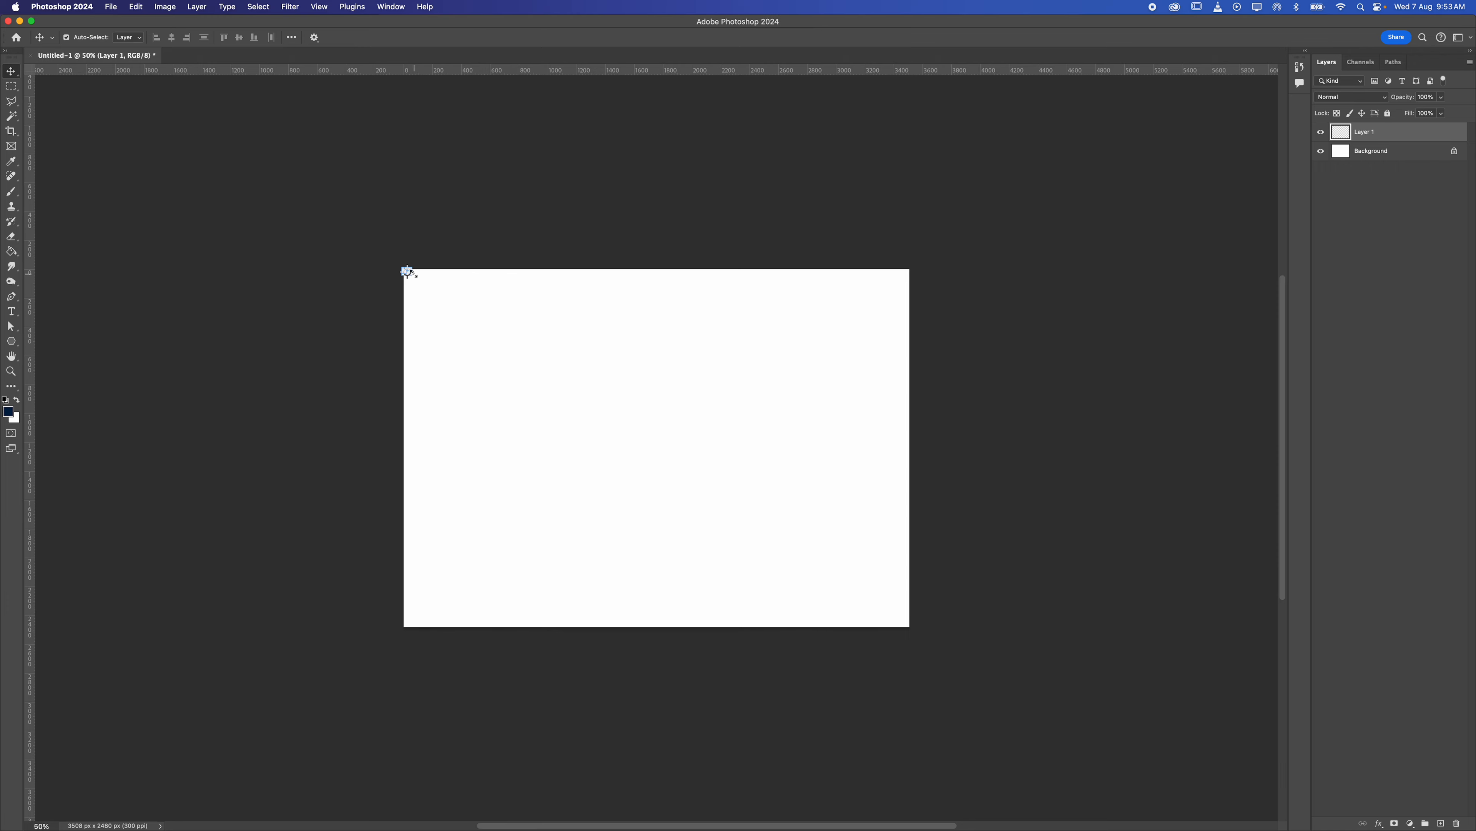
key(ctrl+t)
drag(407, 272, 914, 615)
key(Return)
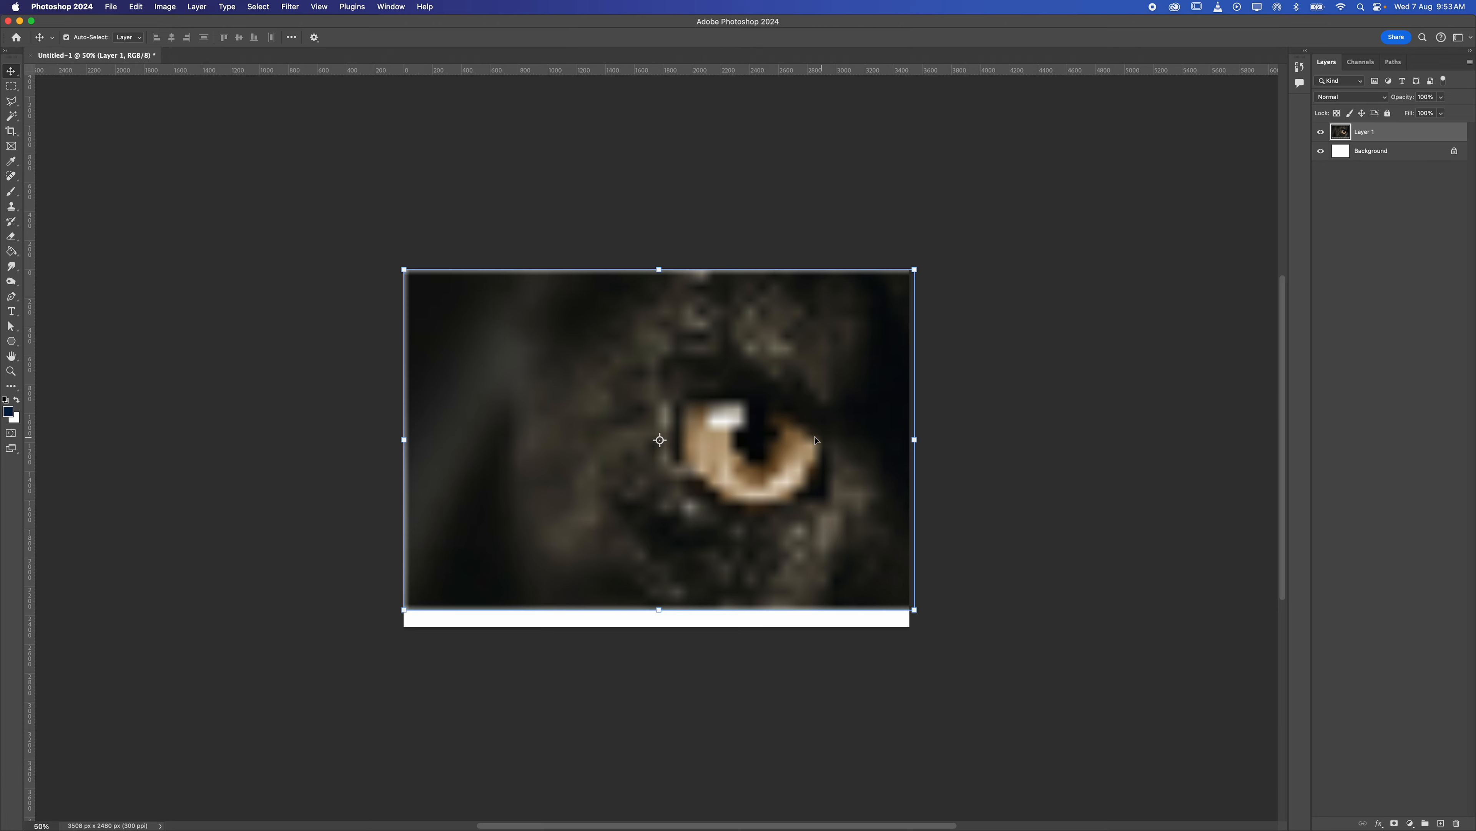
key(super+equal)
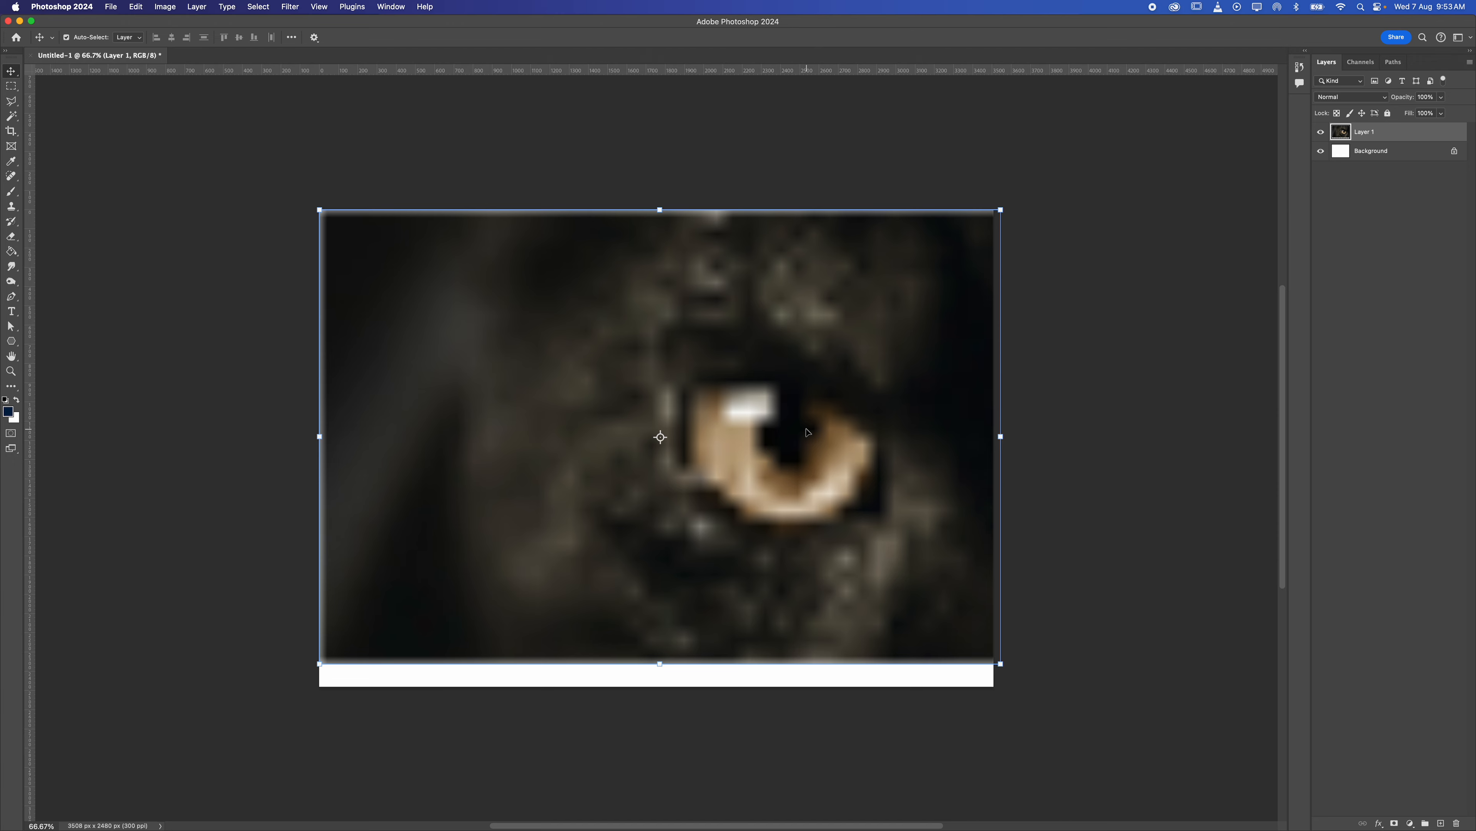
key(super+z)
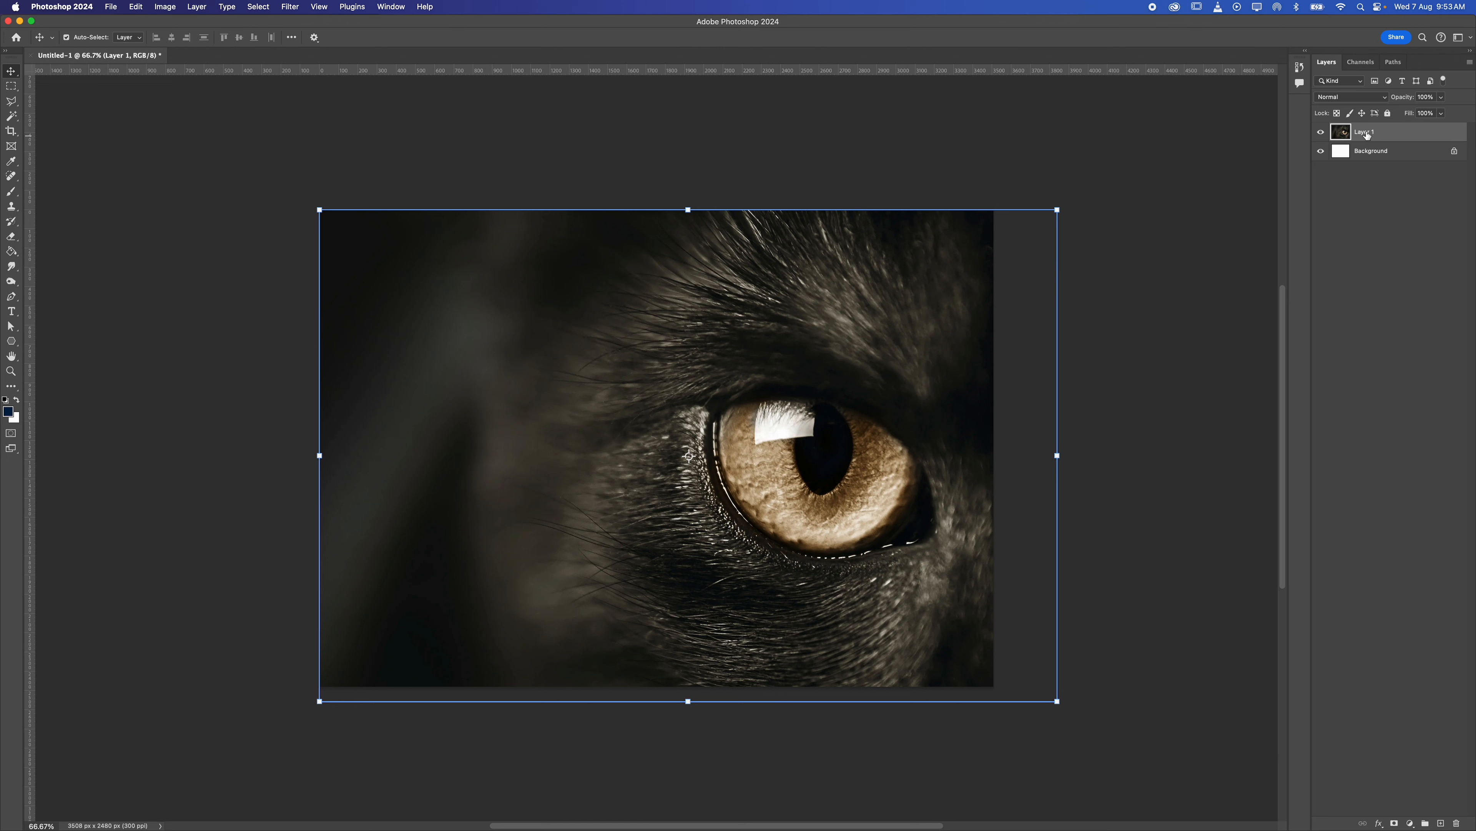
Convert Layer 1, the pasted cat-eye image, to a smart object
right_click(1400, 137)
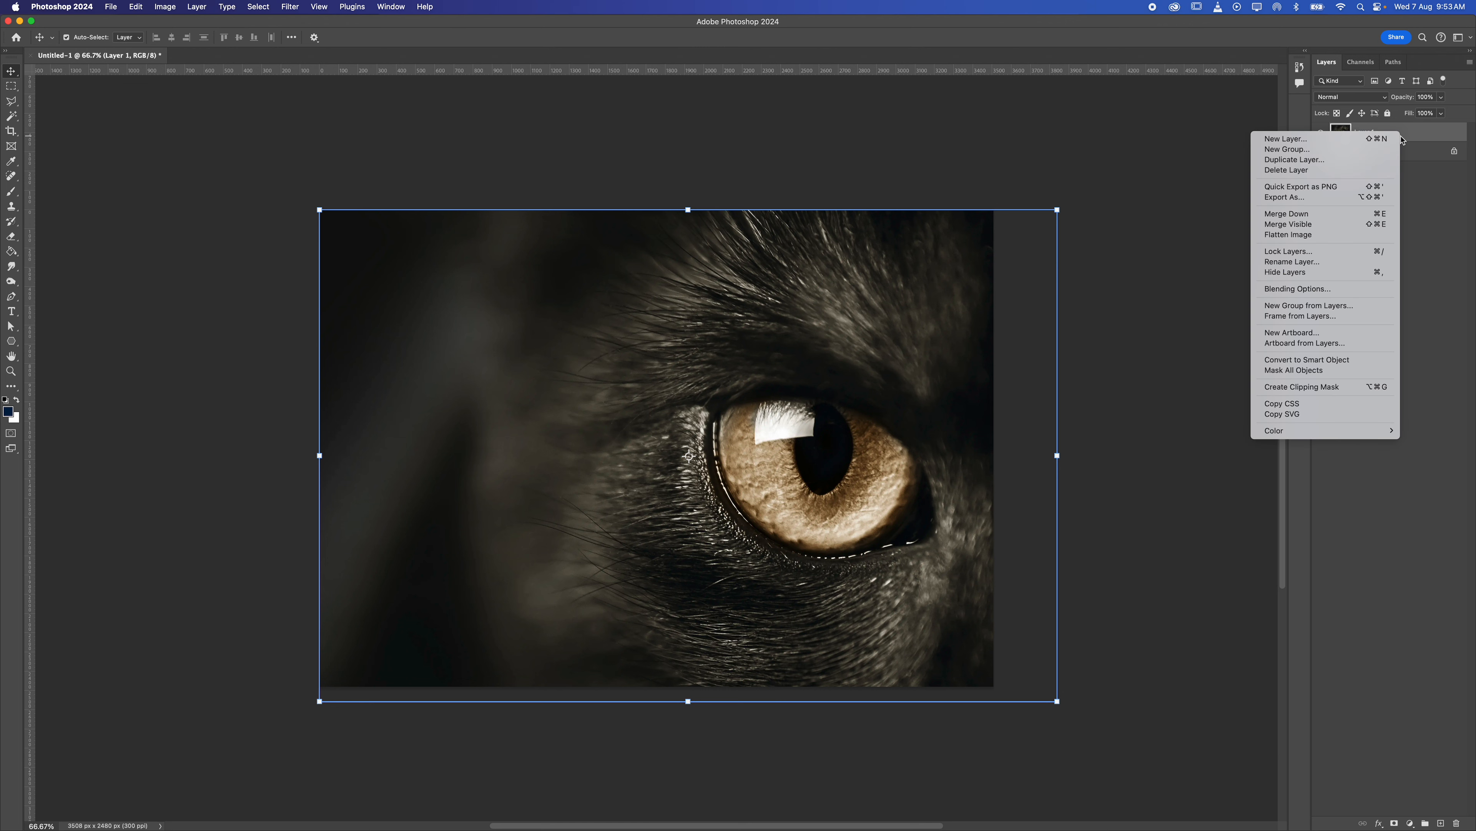
right_click(1405, 139)
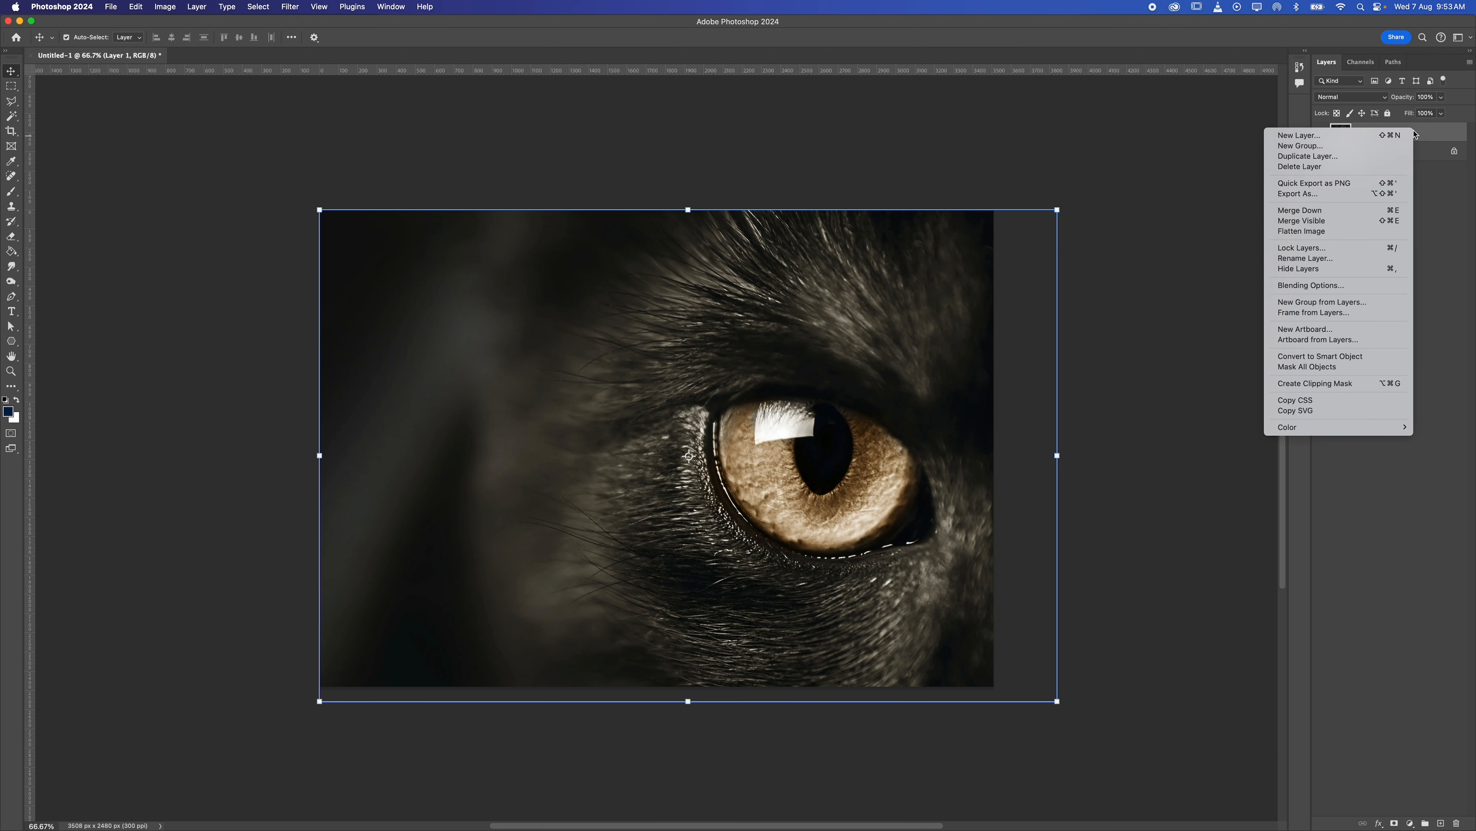
click(1356, 357)
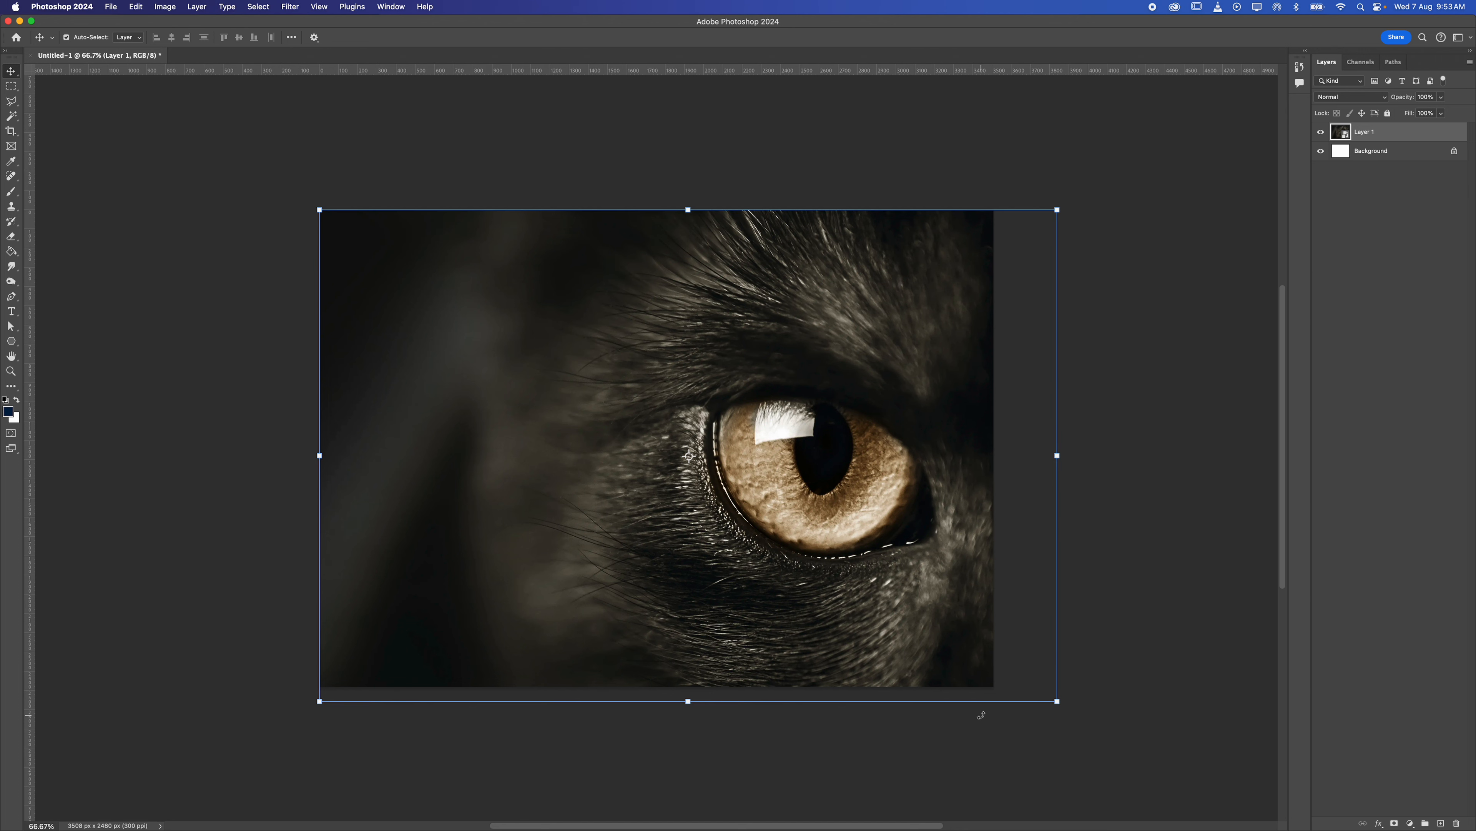
Scale the cat-eye smart object down to about 639 px wide and place it just inside the page's upper-left corner
drag(1057, 702, 975, 678)
key(Return)
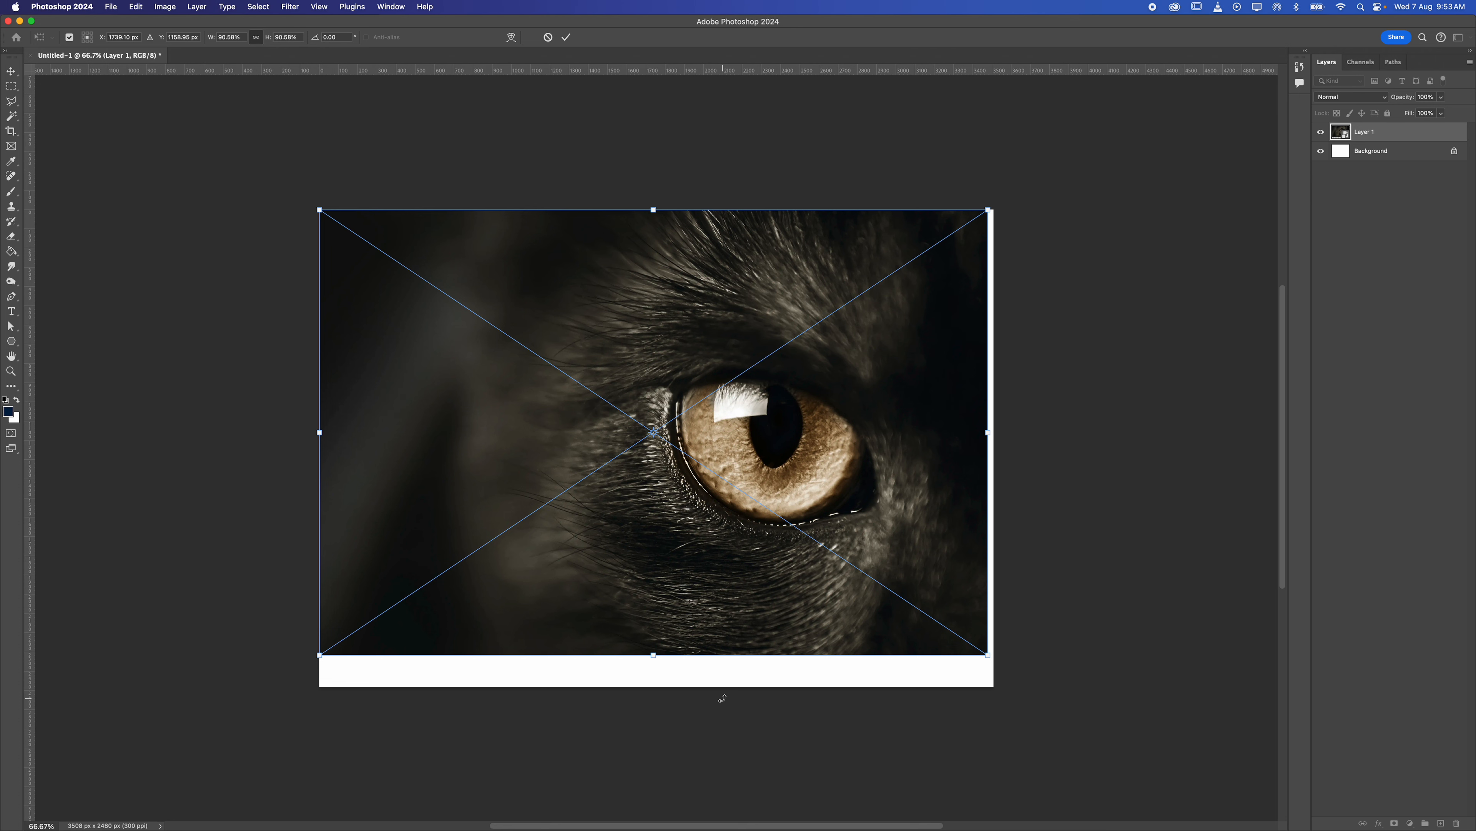
key(Return)
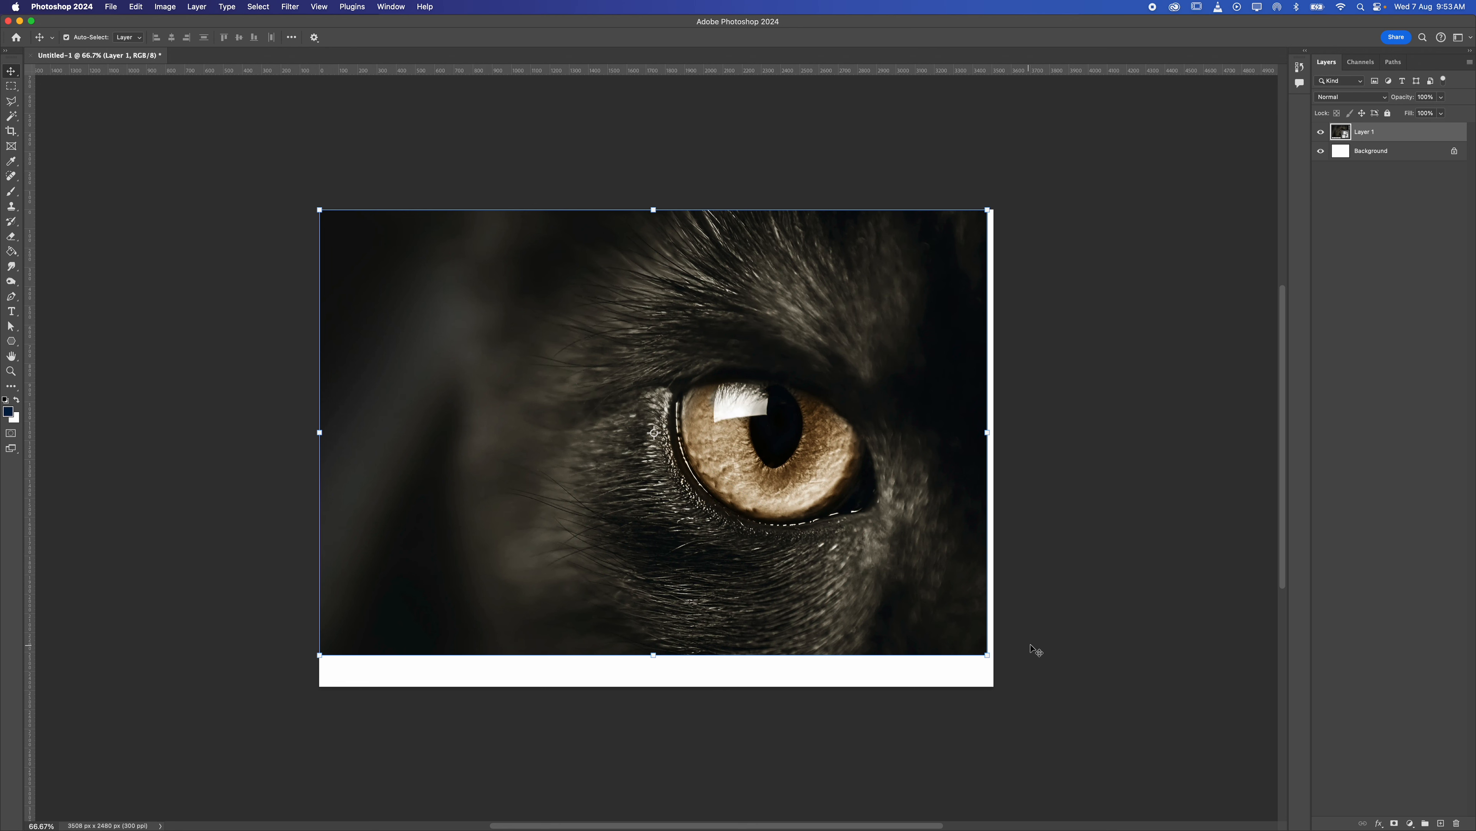
drag(987, 655, 439, 300)
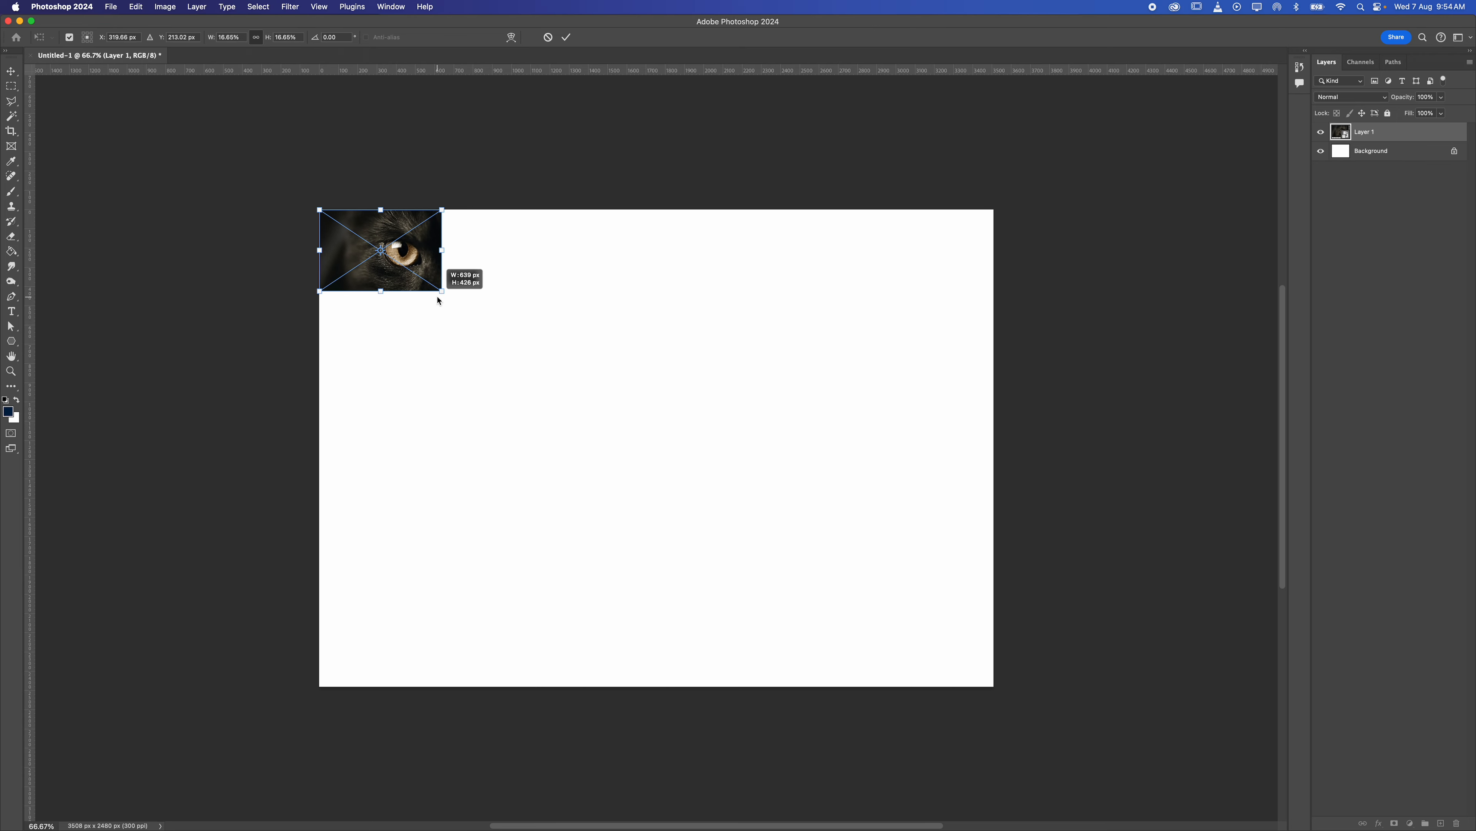
mouse_move(418, 238)
mouse_down()
mouse_move(459, 253)
mouse_move(429, 253)
mouse_up()
click(565, 37)
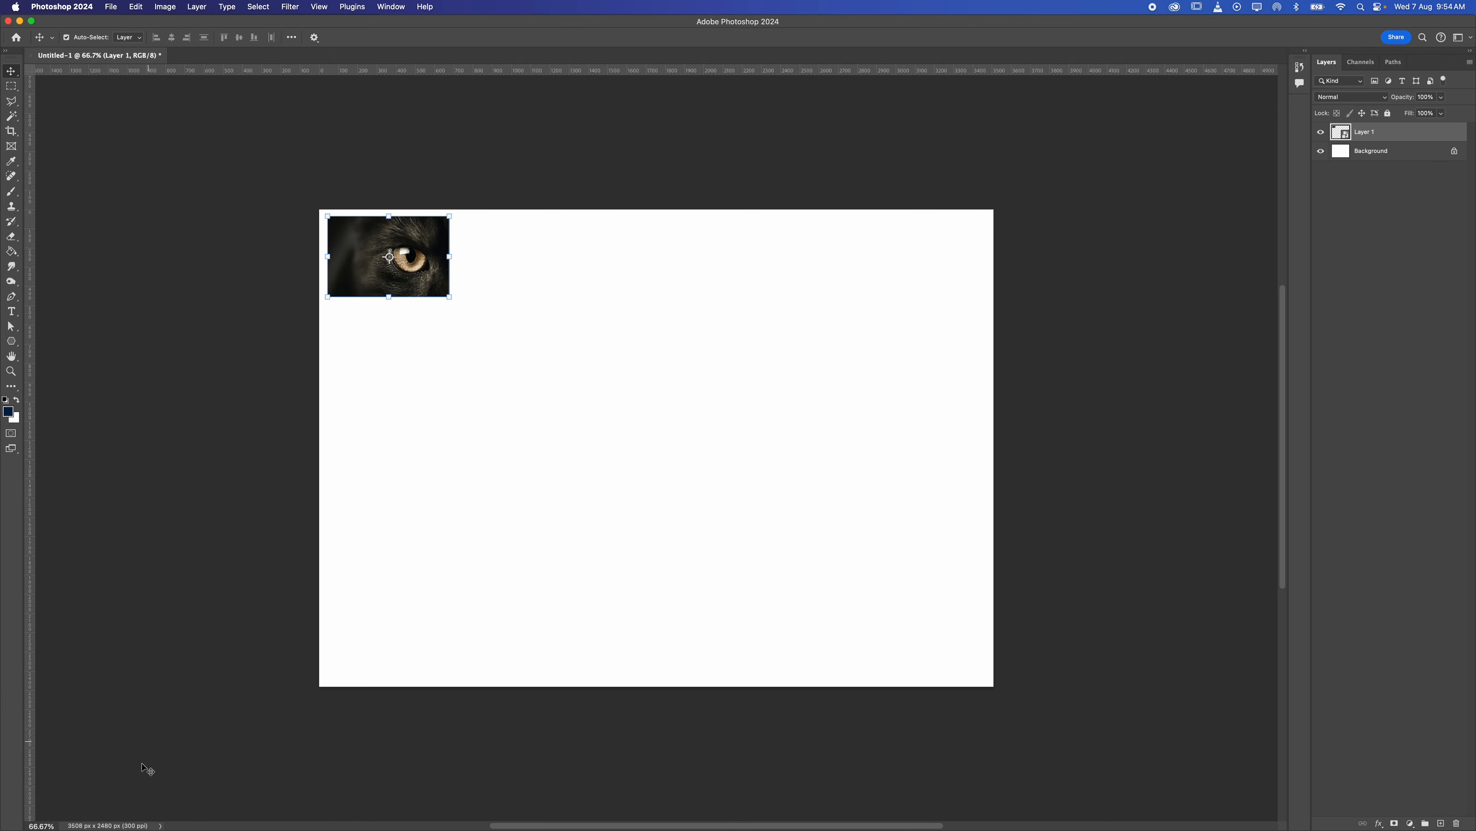
Switch to Safari and open the Wikipedia Odd-eyed cat image from the CATS EYES results
mouse_move(99, 815)
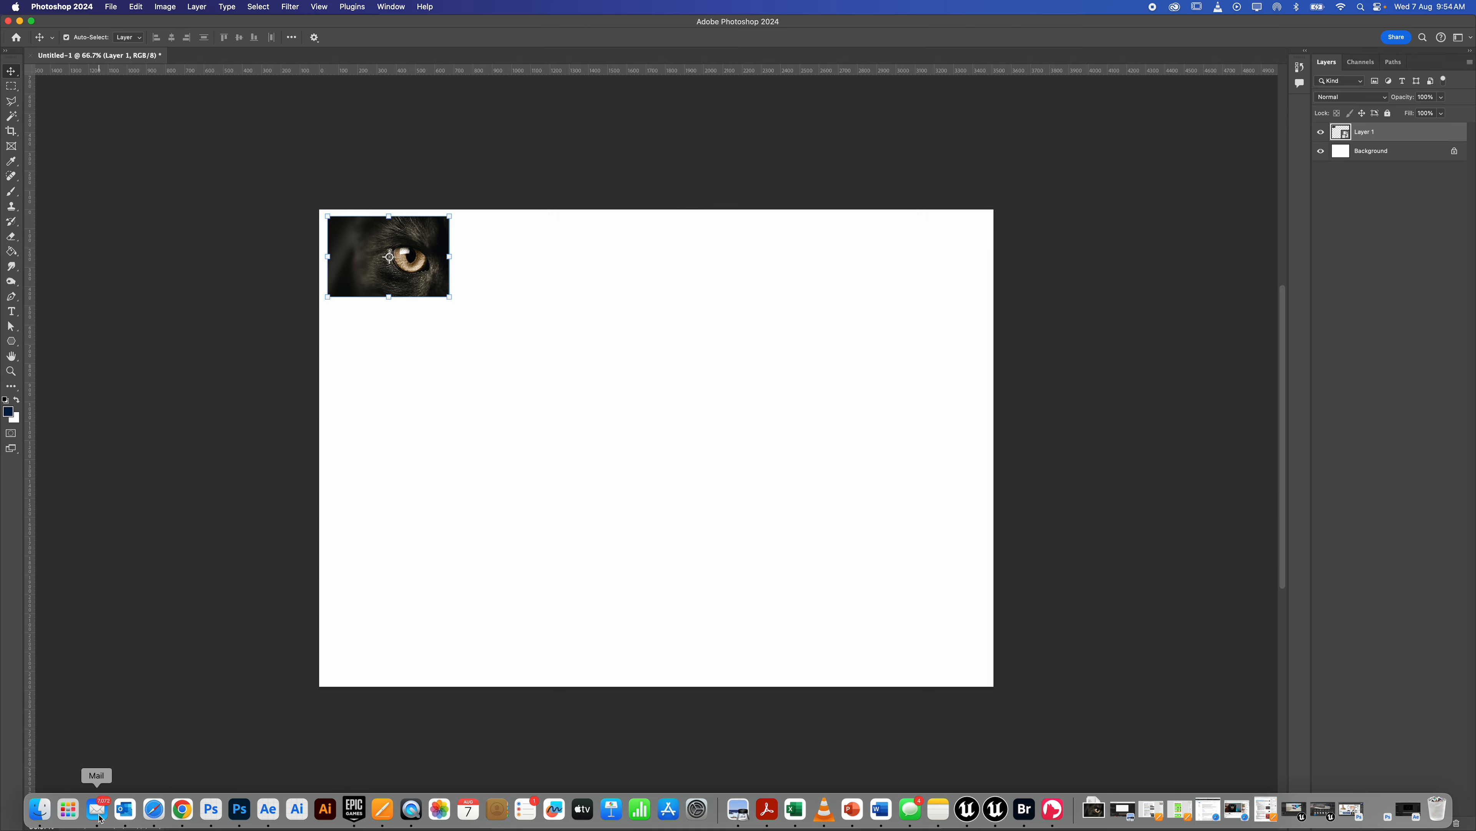
click(154, 808)
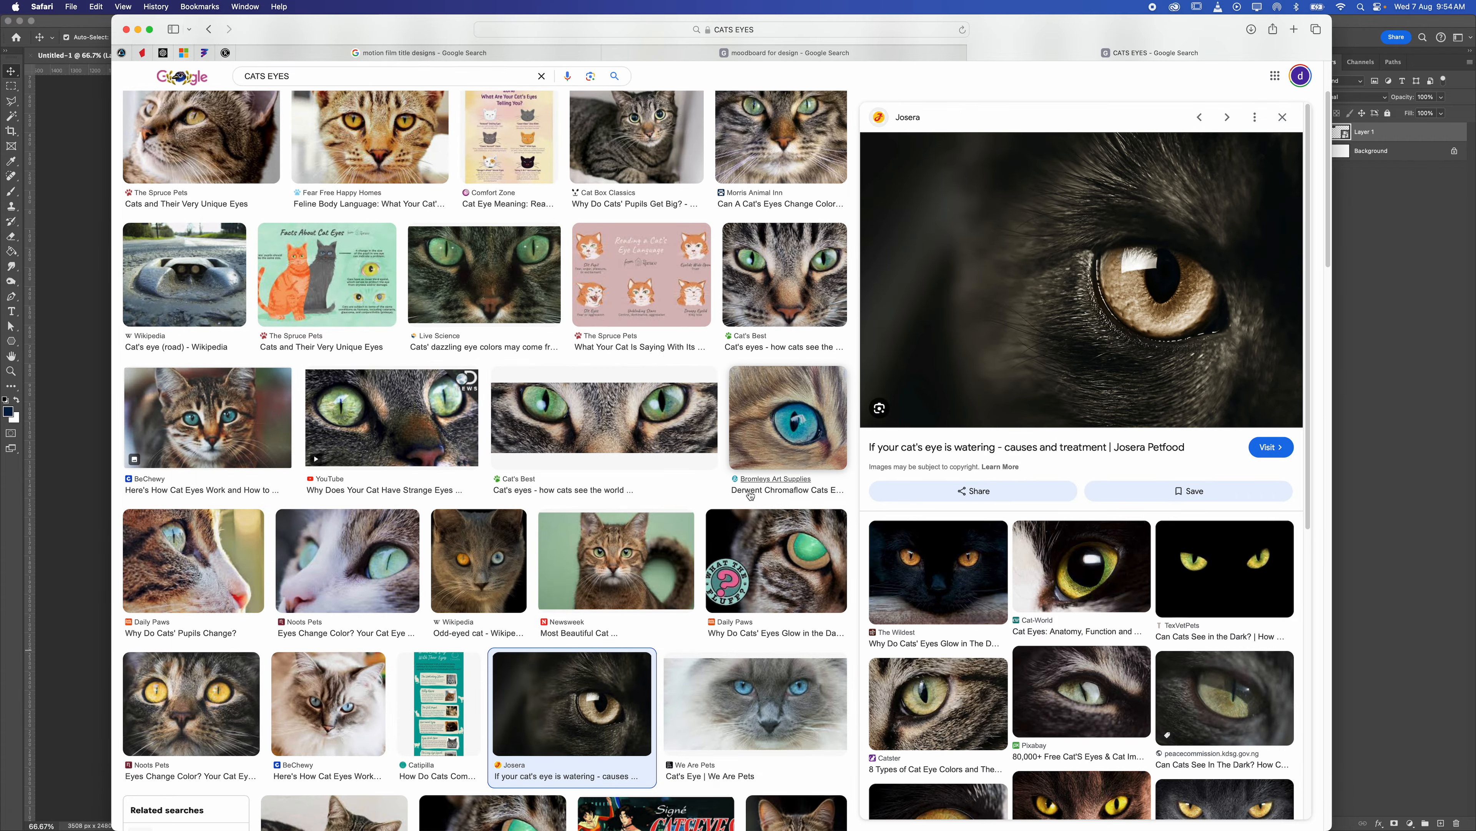
scroll(748, 530, down, 3)
scroll(748, 530, down, 3)
scroll(748, 531, up, 4)
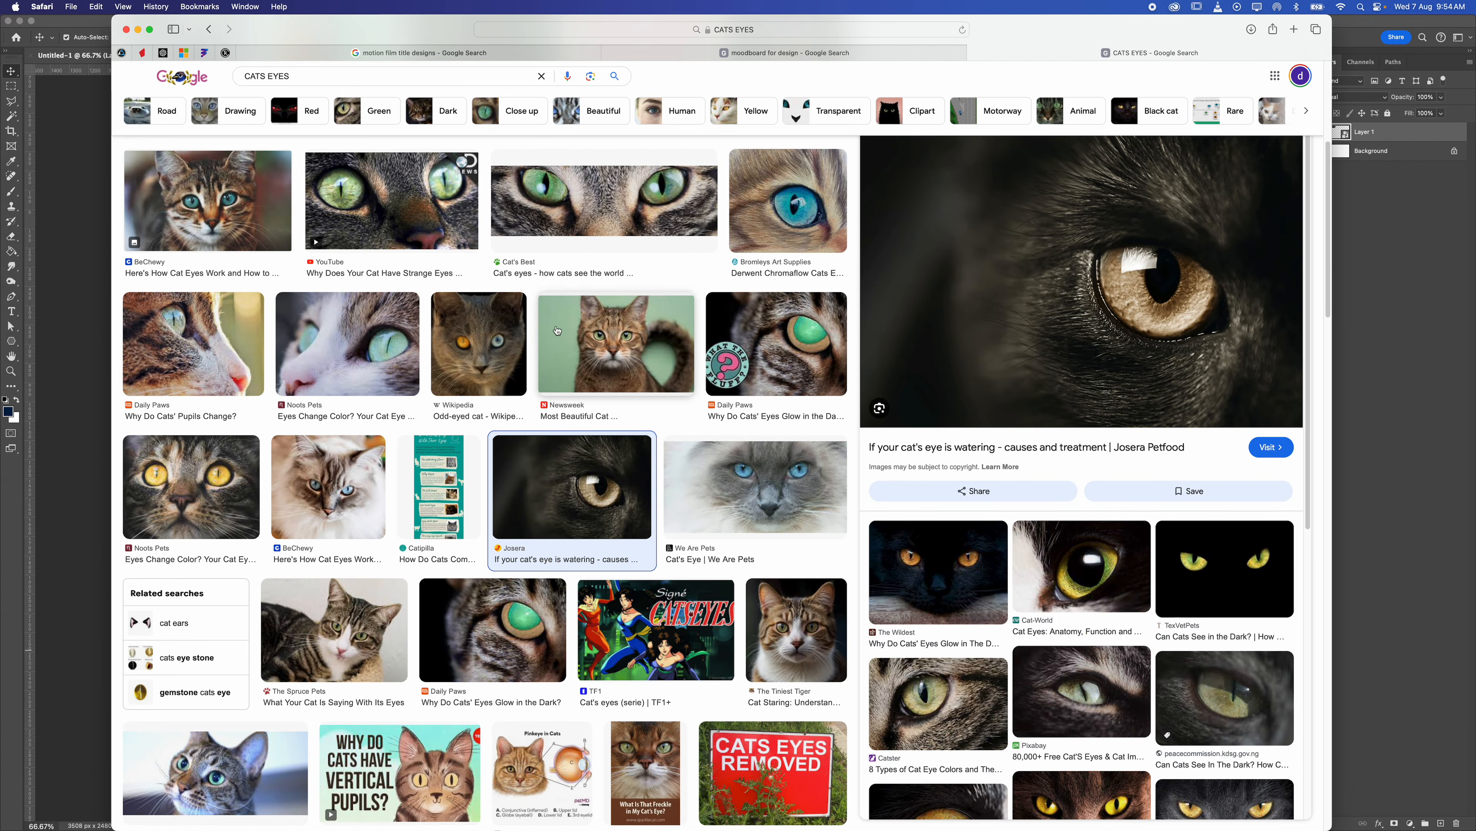
click(510, 353)
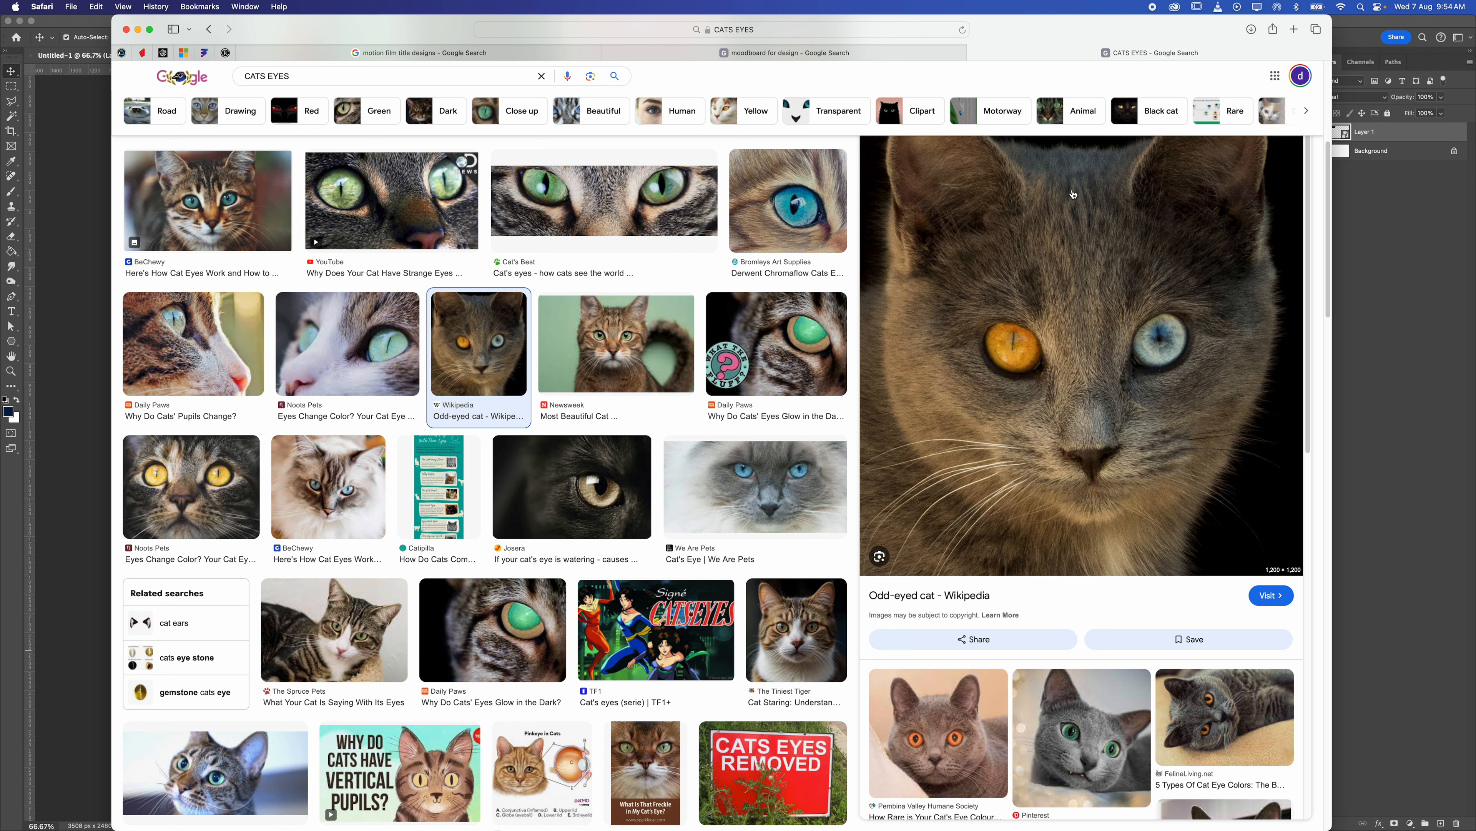
Try downloading the odd-eyed cat result as a linked file, opening Odd-eyed_cat.html, and close the page it opens
right_click(1093, 384)
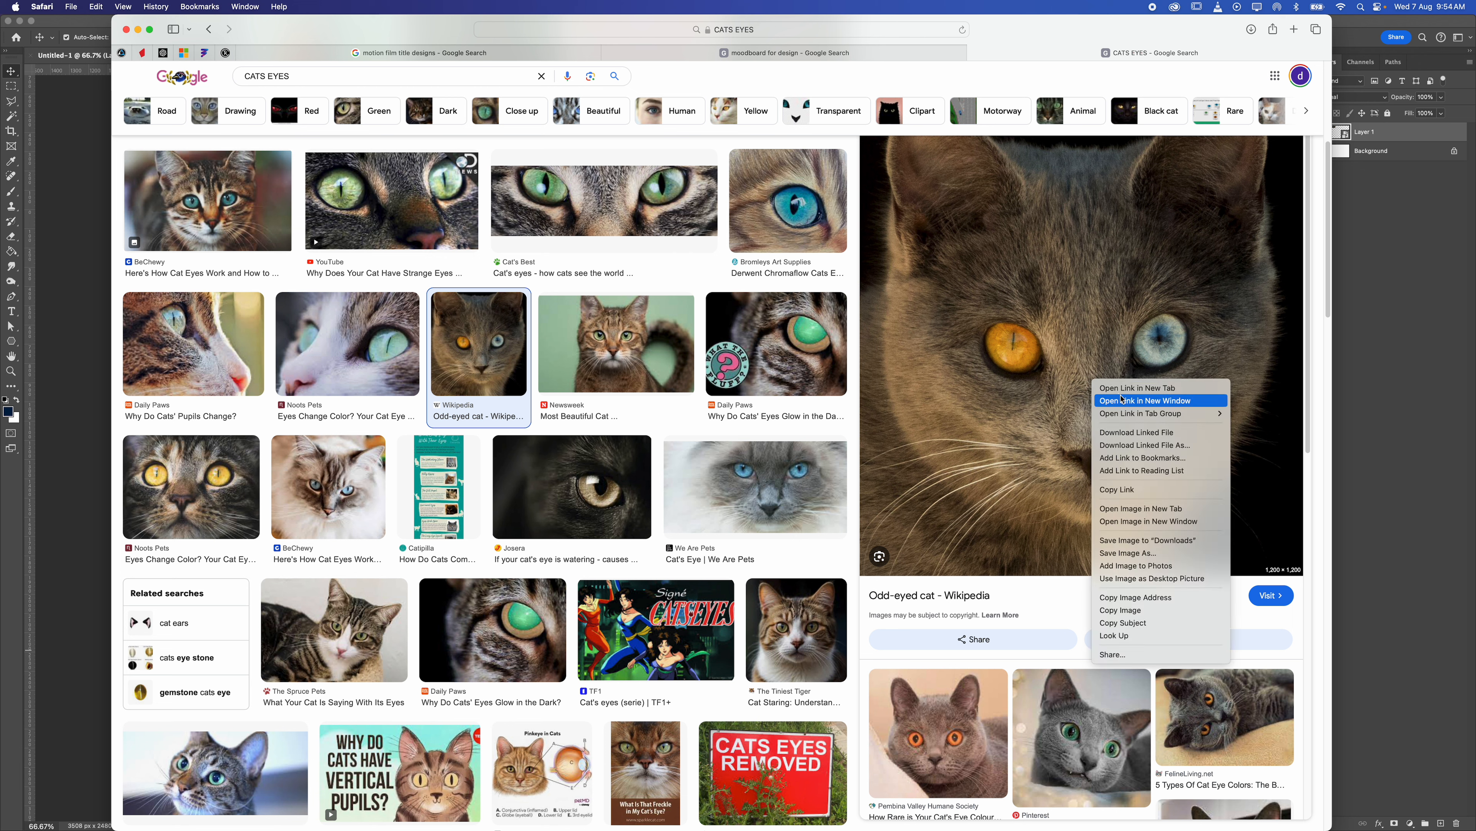
click(1124, 434)
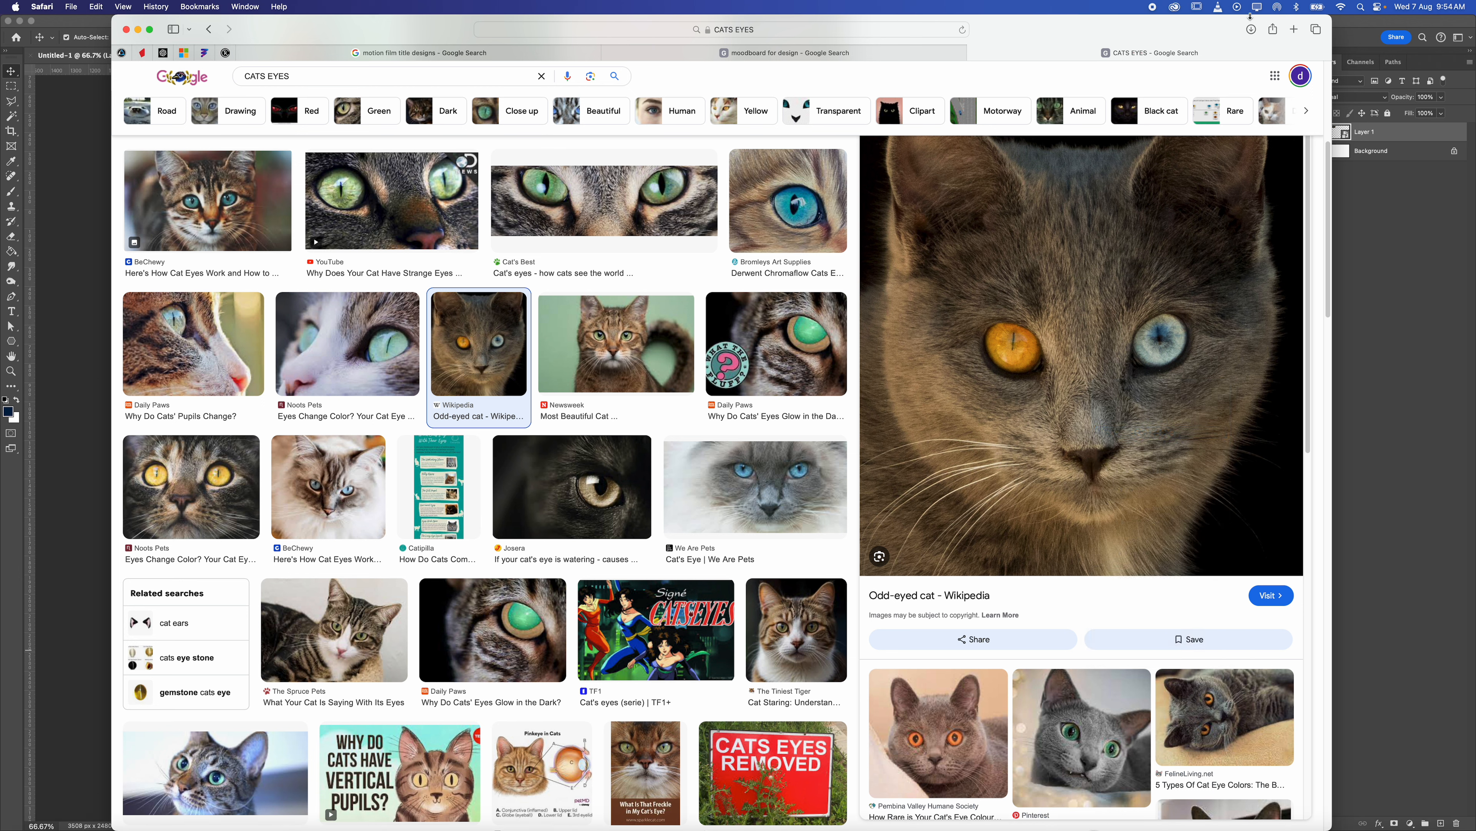
click(1251, 29)
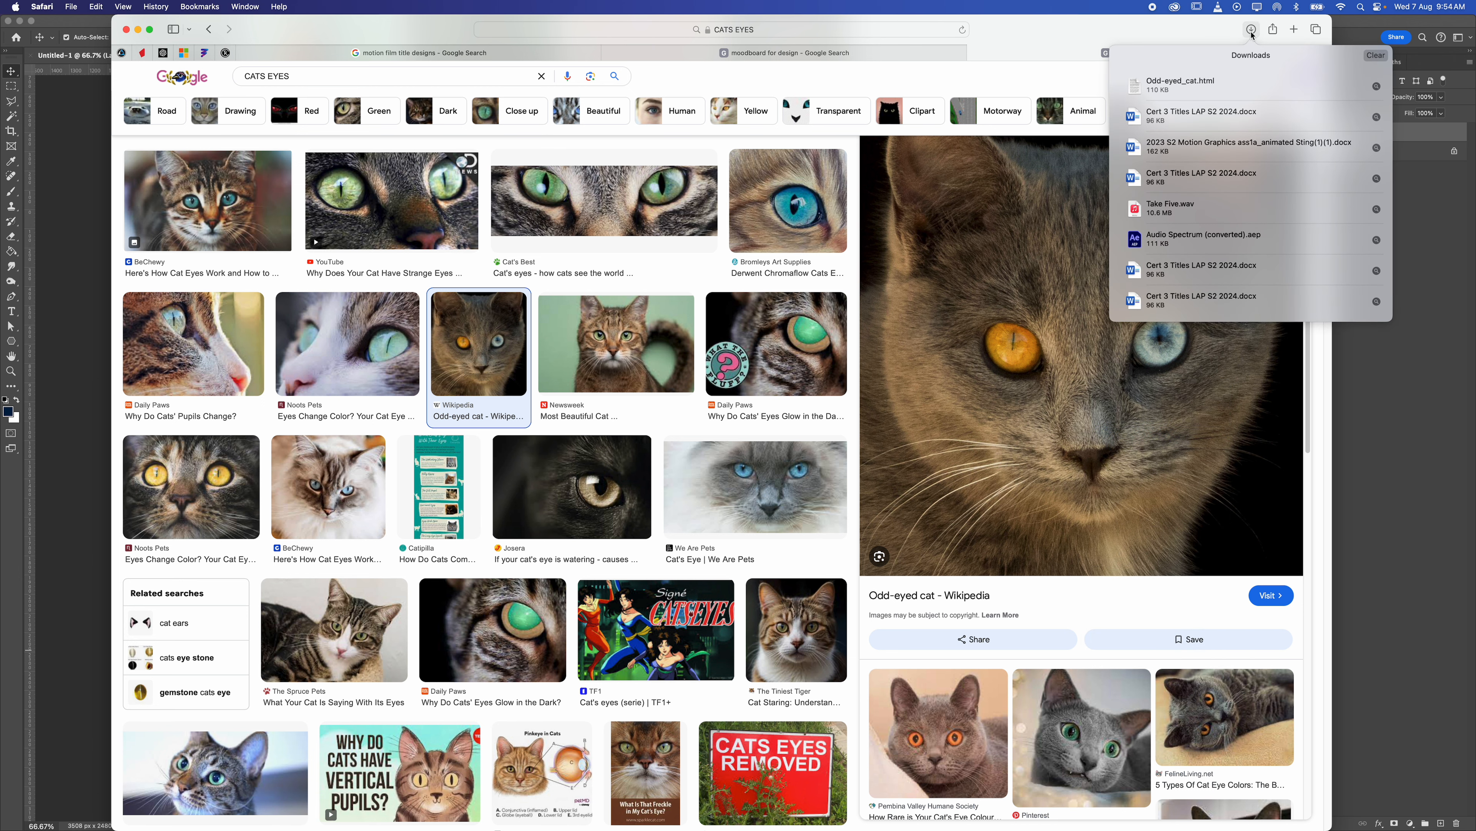
double_click(1197, 84)
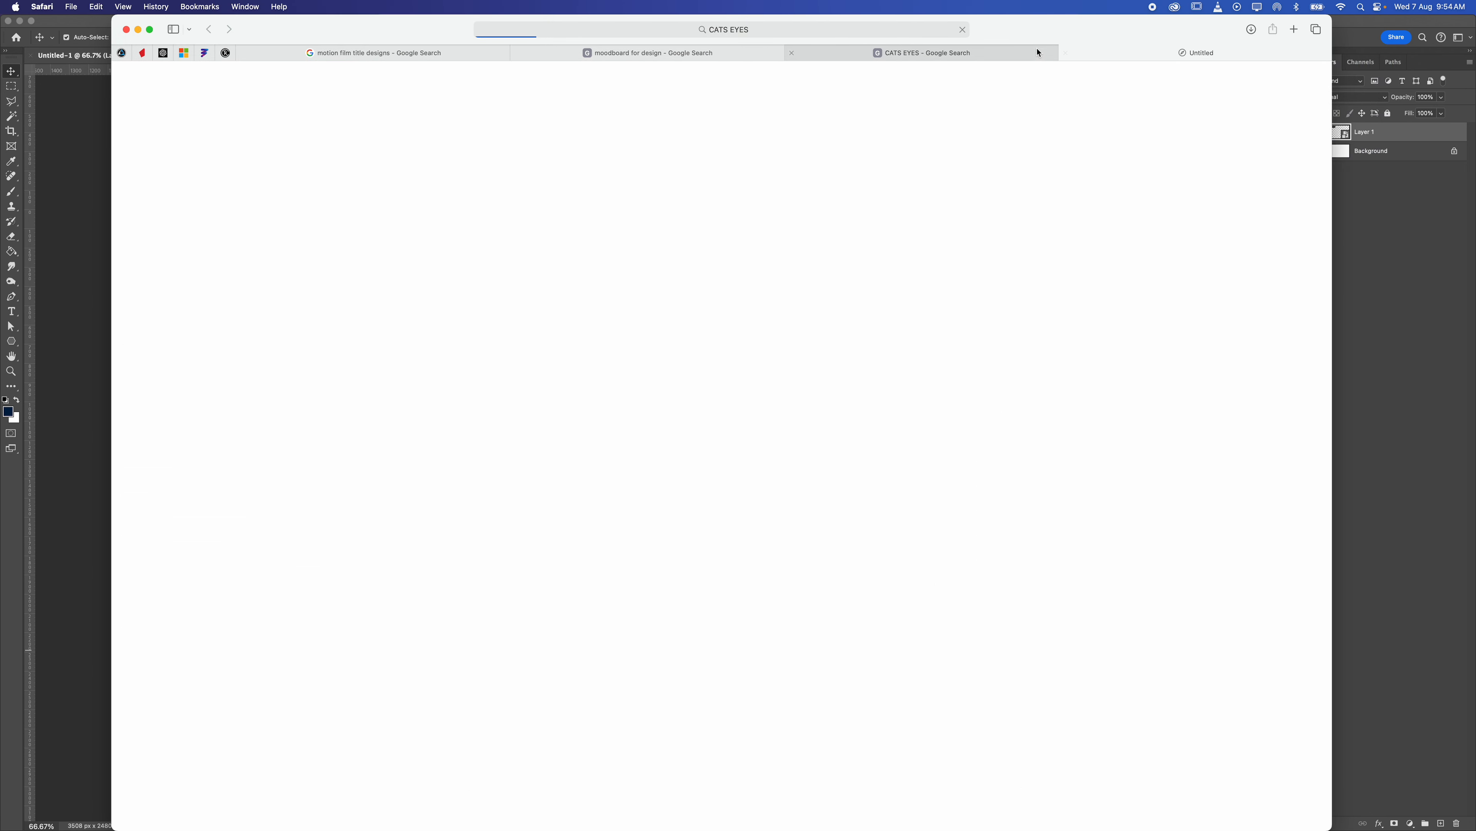
click(1064, 53)
Save the odd-eyed cat preview image itself to the Downloads folder
right_click(1071, 267)
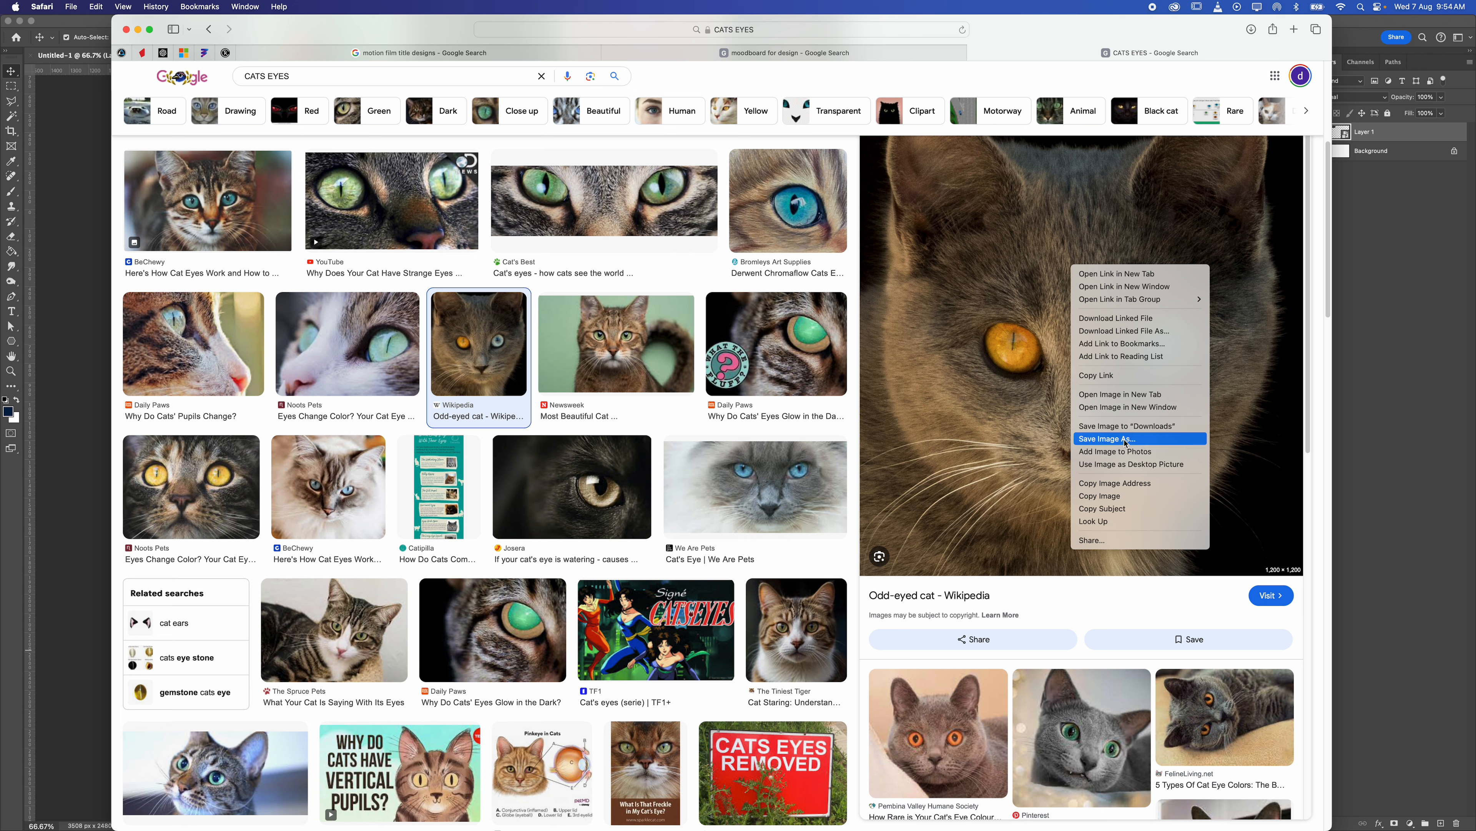
click(1125, 426)
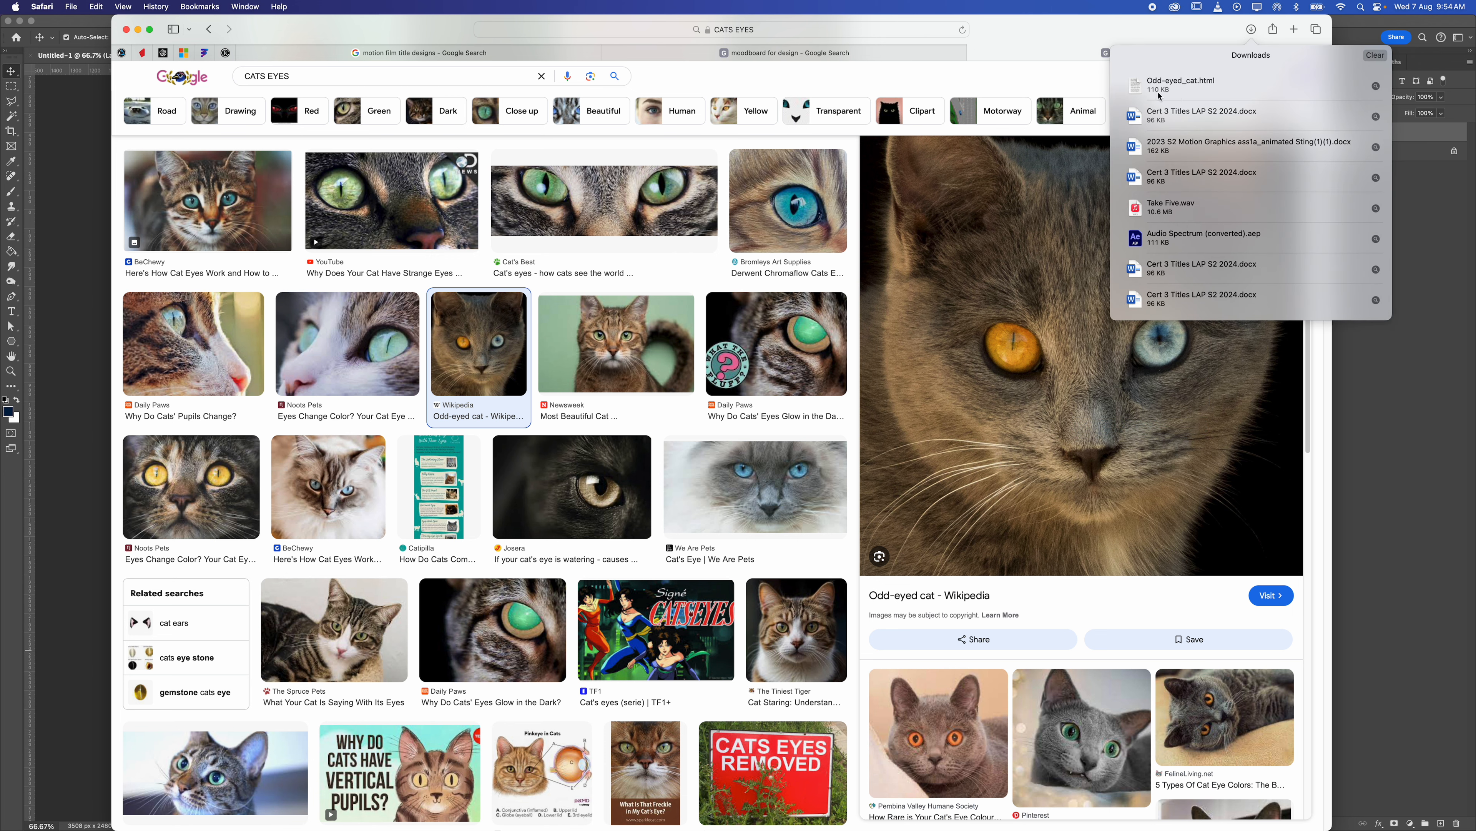
right_click(1090, 218)
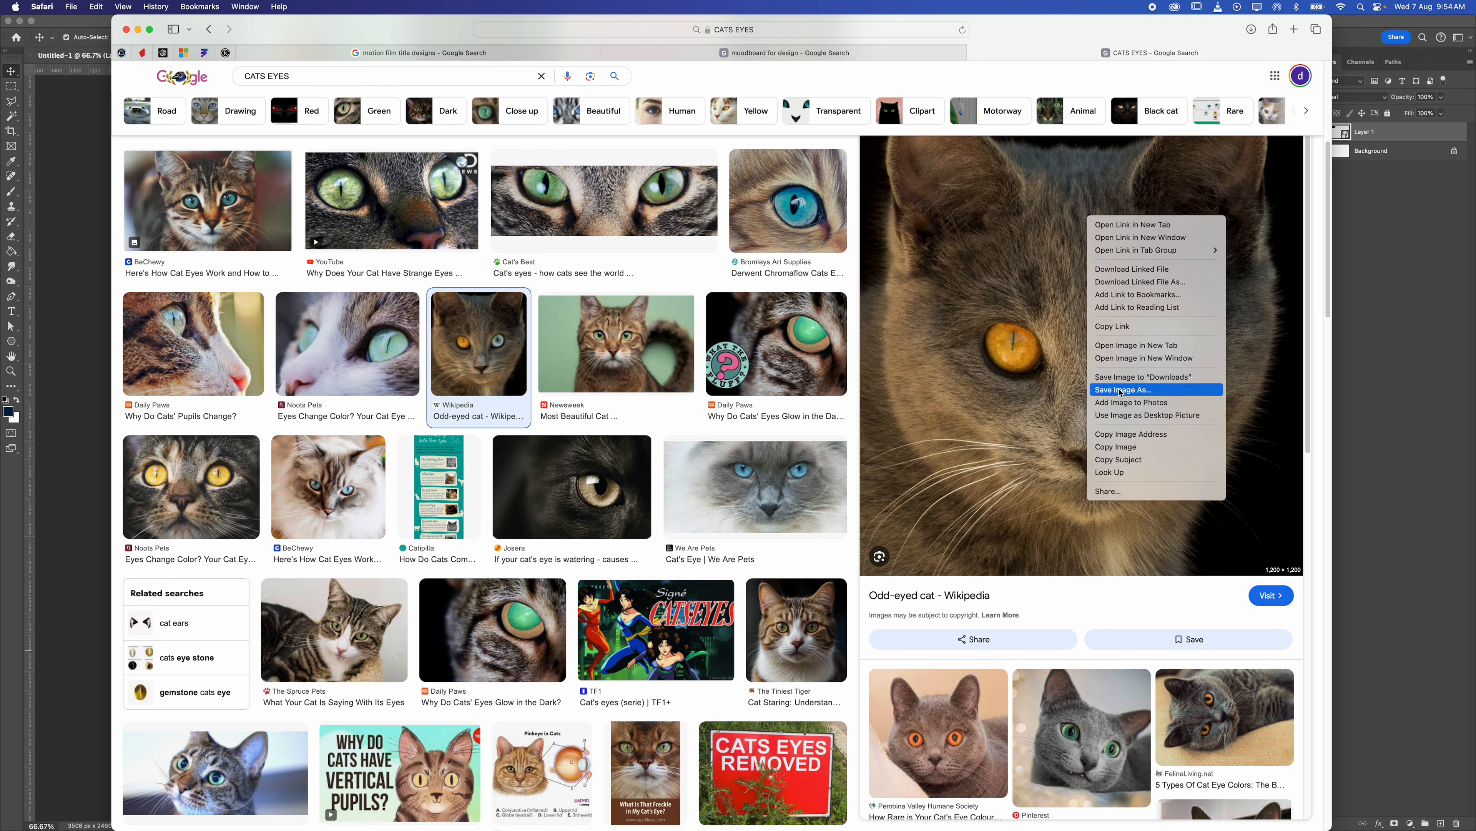
click(1128, 377)
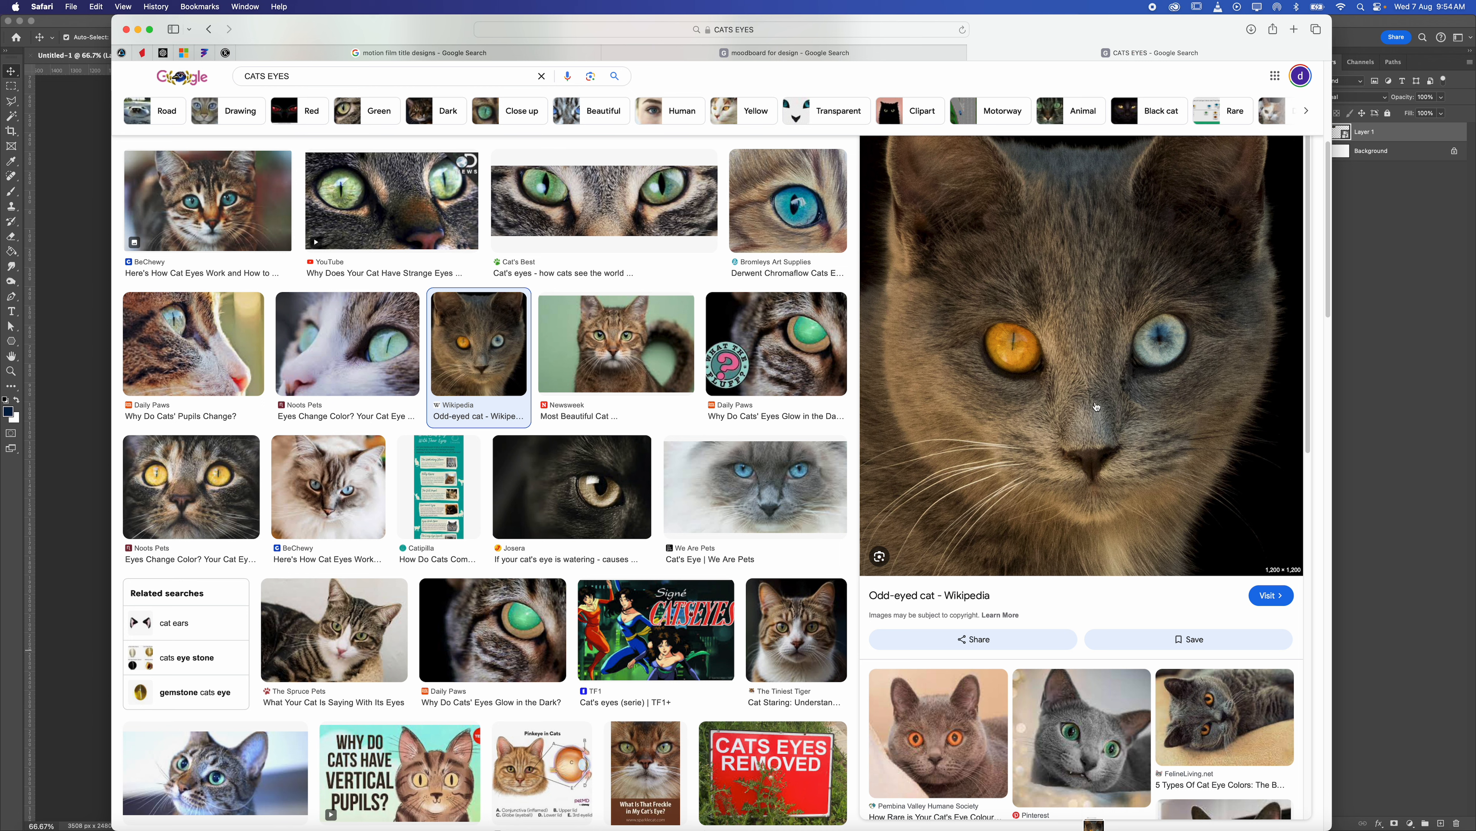
Place P112sasa0672_(cropped_face).jpg from Downloads into the Photoshop moodboard document, keeping it as a smart object
click(1093, 809)
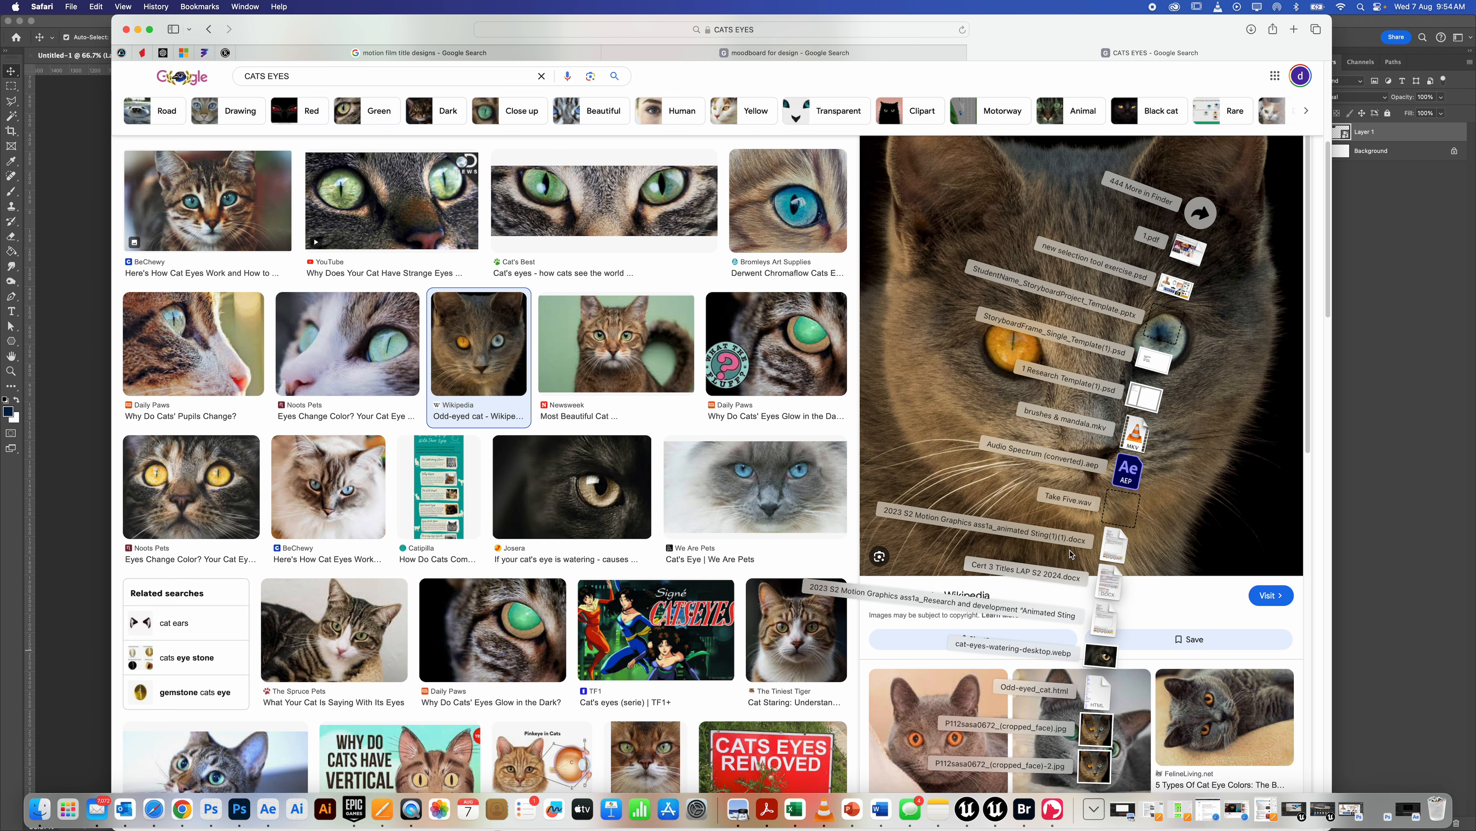
drag(1096, 729, 81, 466)
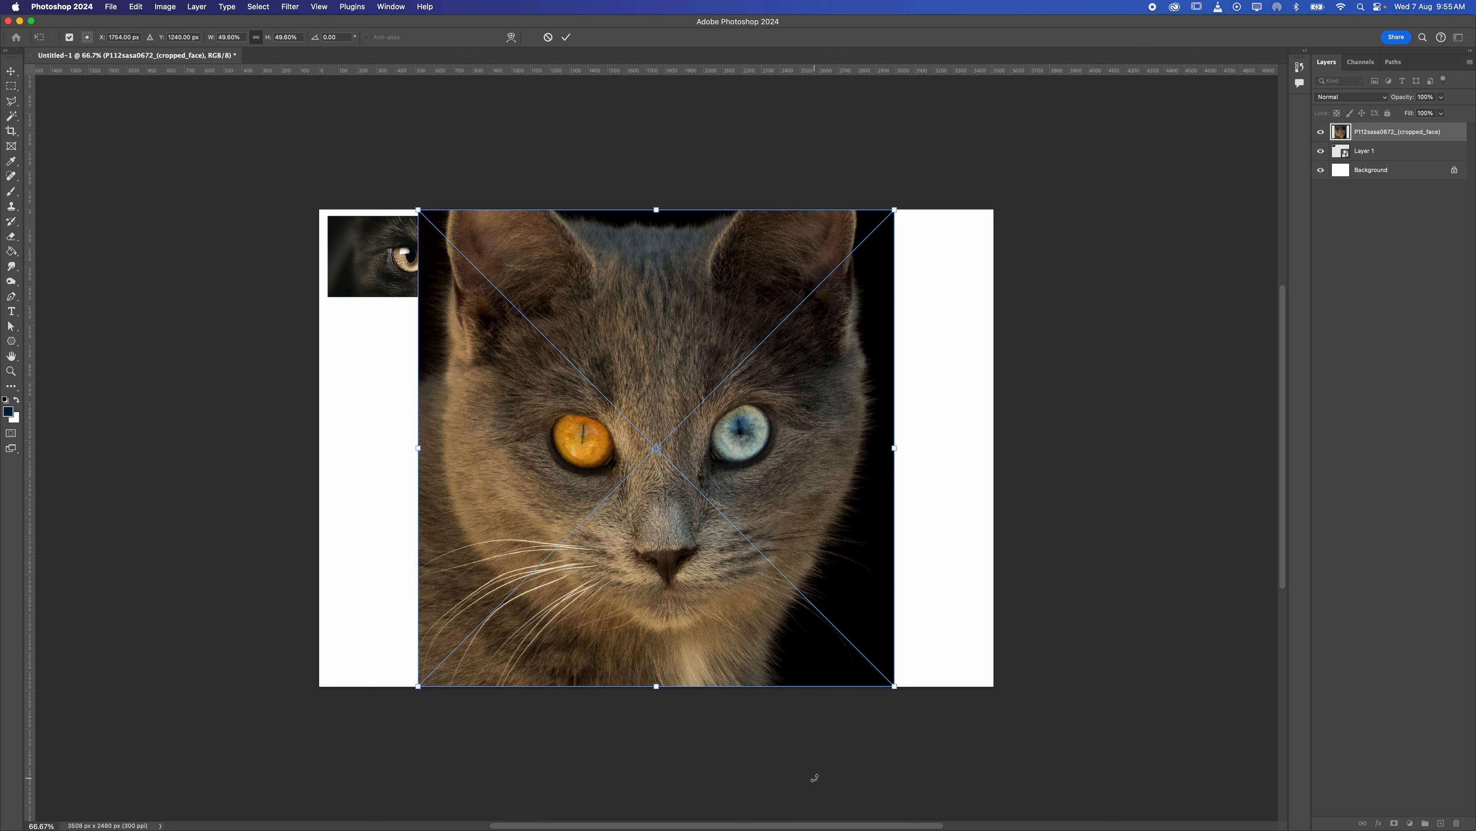
key(Return)
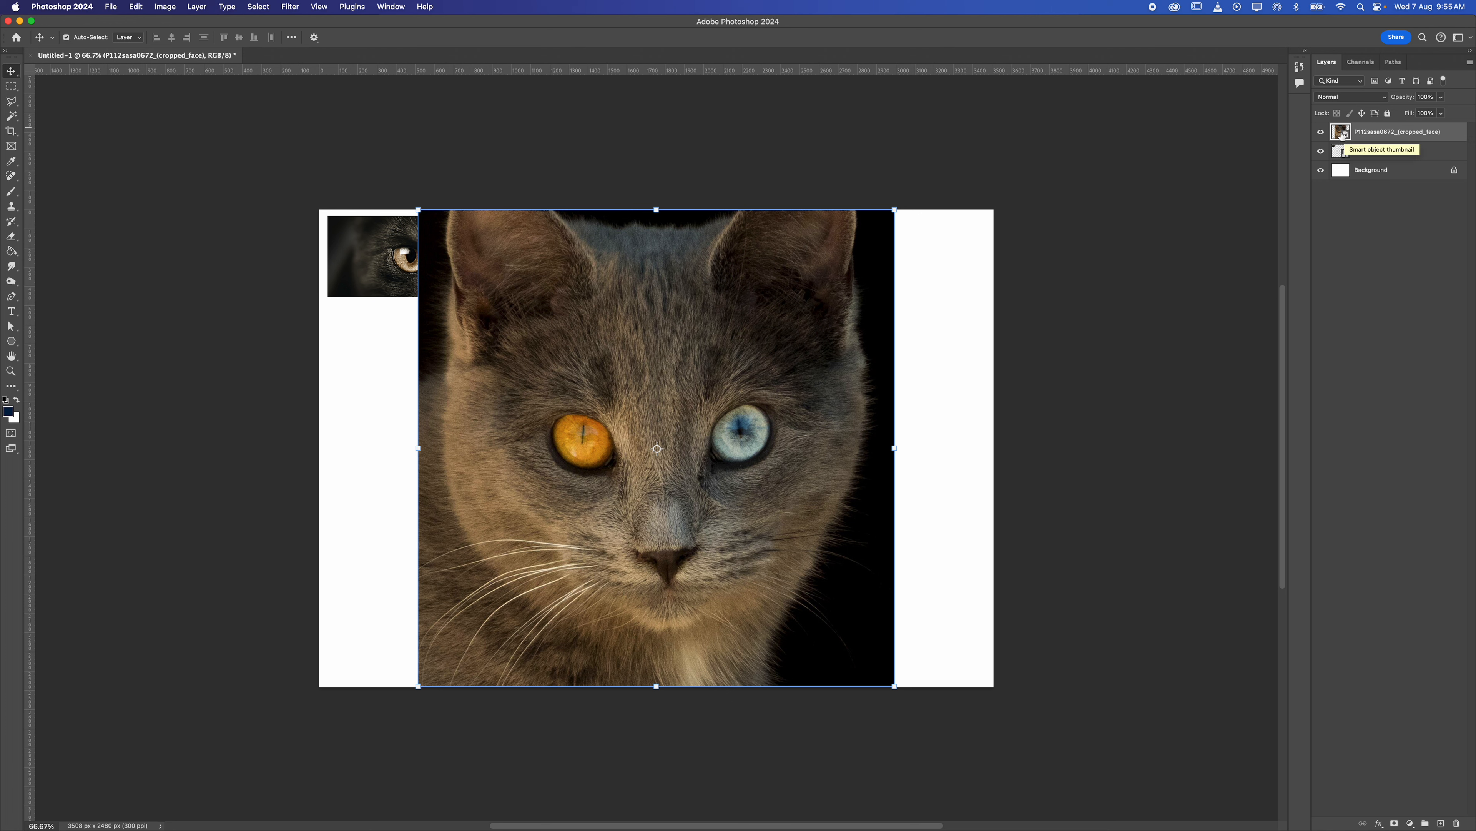
right_click(1389, 137)
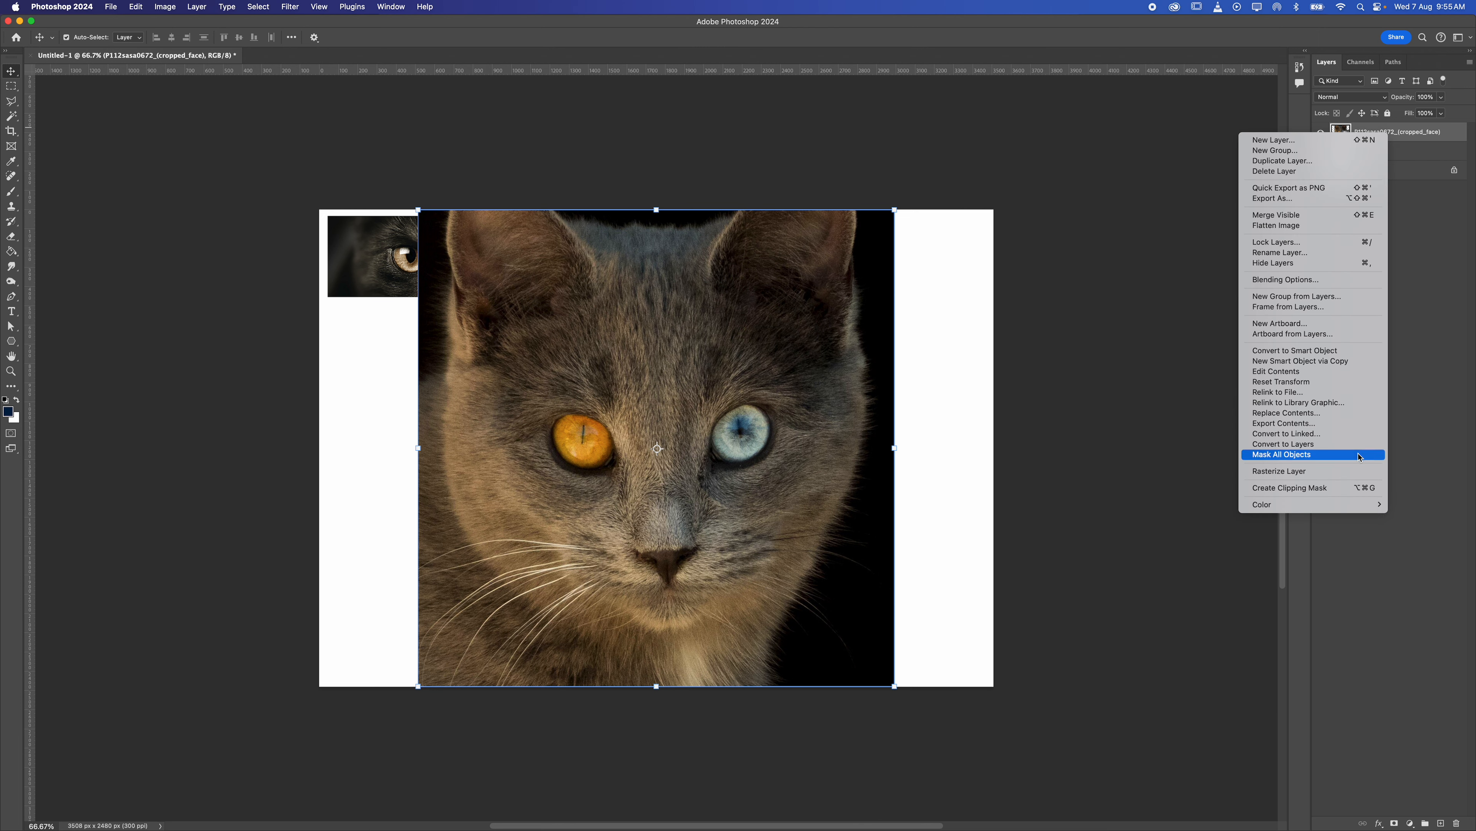
click(1275, 472)
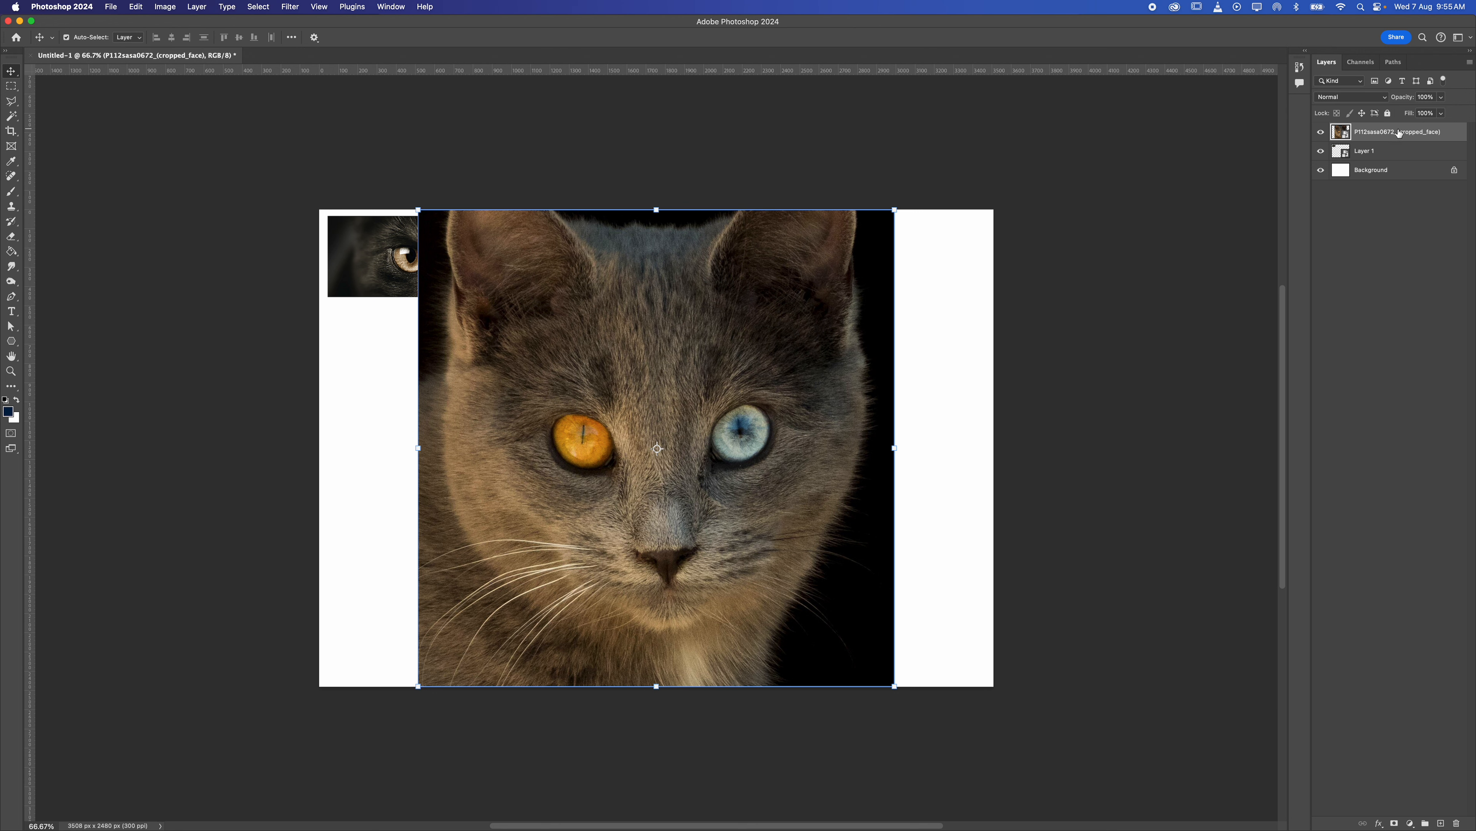
Scale the odd-eyed cat image down to a small thumbnail and position it slightly right of the page centre
drag(894, 209, 466, 515)
drag(463, 605, 620, 316)
drag(599, 377, 620, 410)
drag(642, 350, 785, 420)
click(564, 38)
Reposition both images, with the cat eye in the page's upper-left area and the cat face right of centre
drag(425, 252, 583, 299)
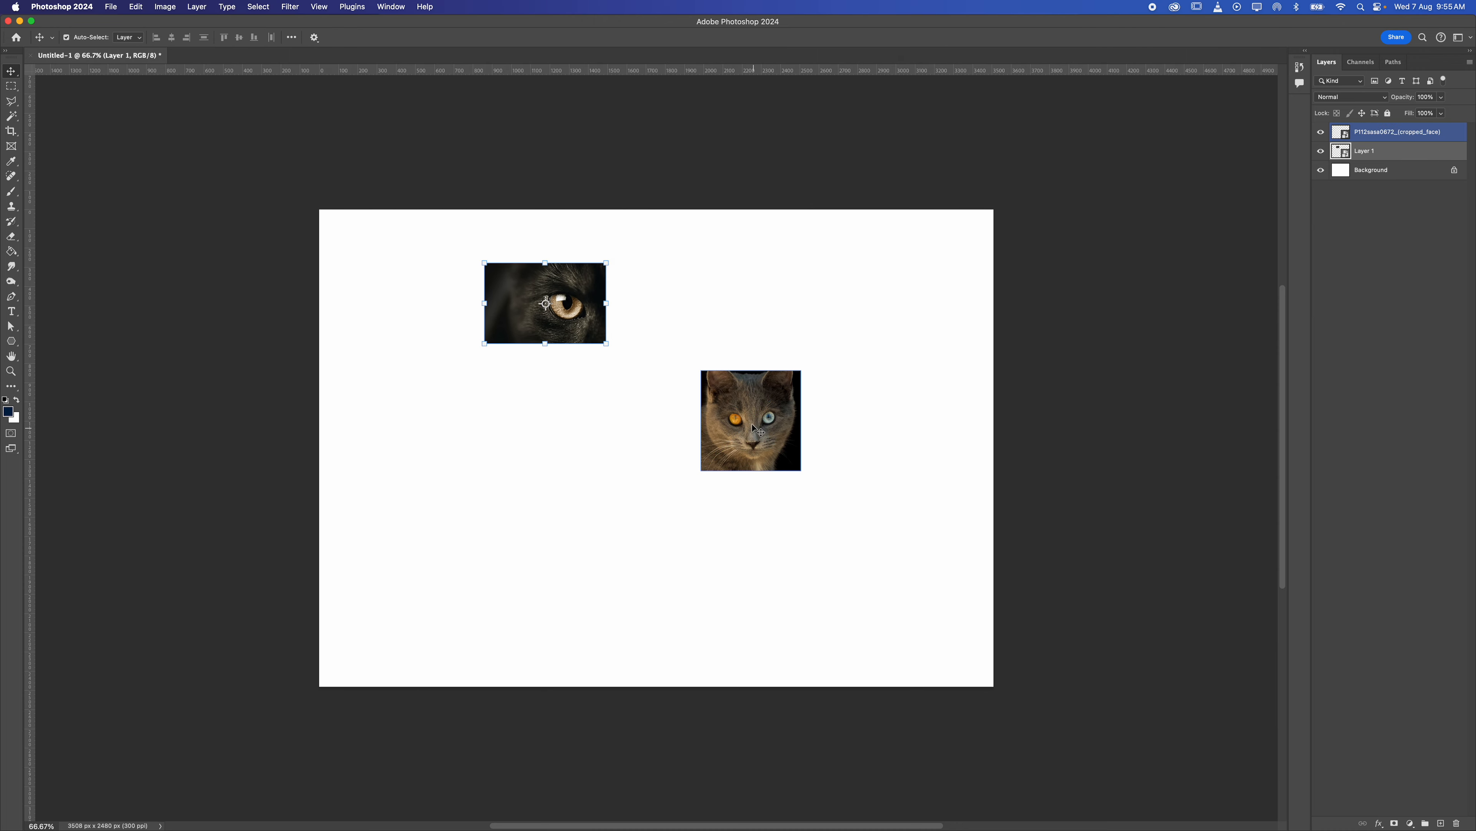
drag(752, 424, 741, 411)
drag(544, 311, 543, 318)
drag(709, 428, 719, 416)
drag(541, 301, 500, 301)
Select both cat image layers together and clear the layer selection
click(1393, 149)
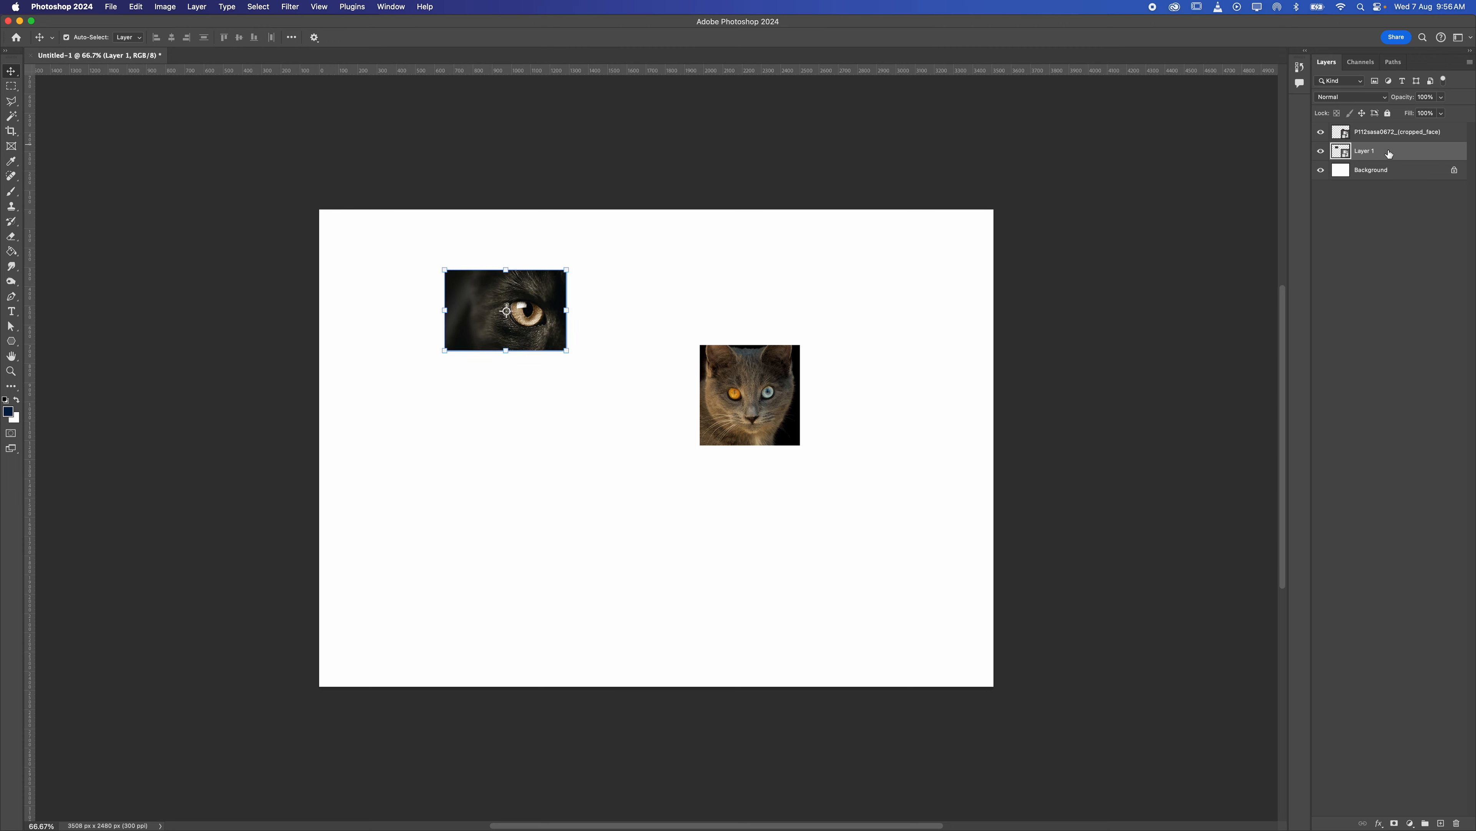
shift+click(1394, 132)
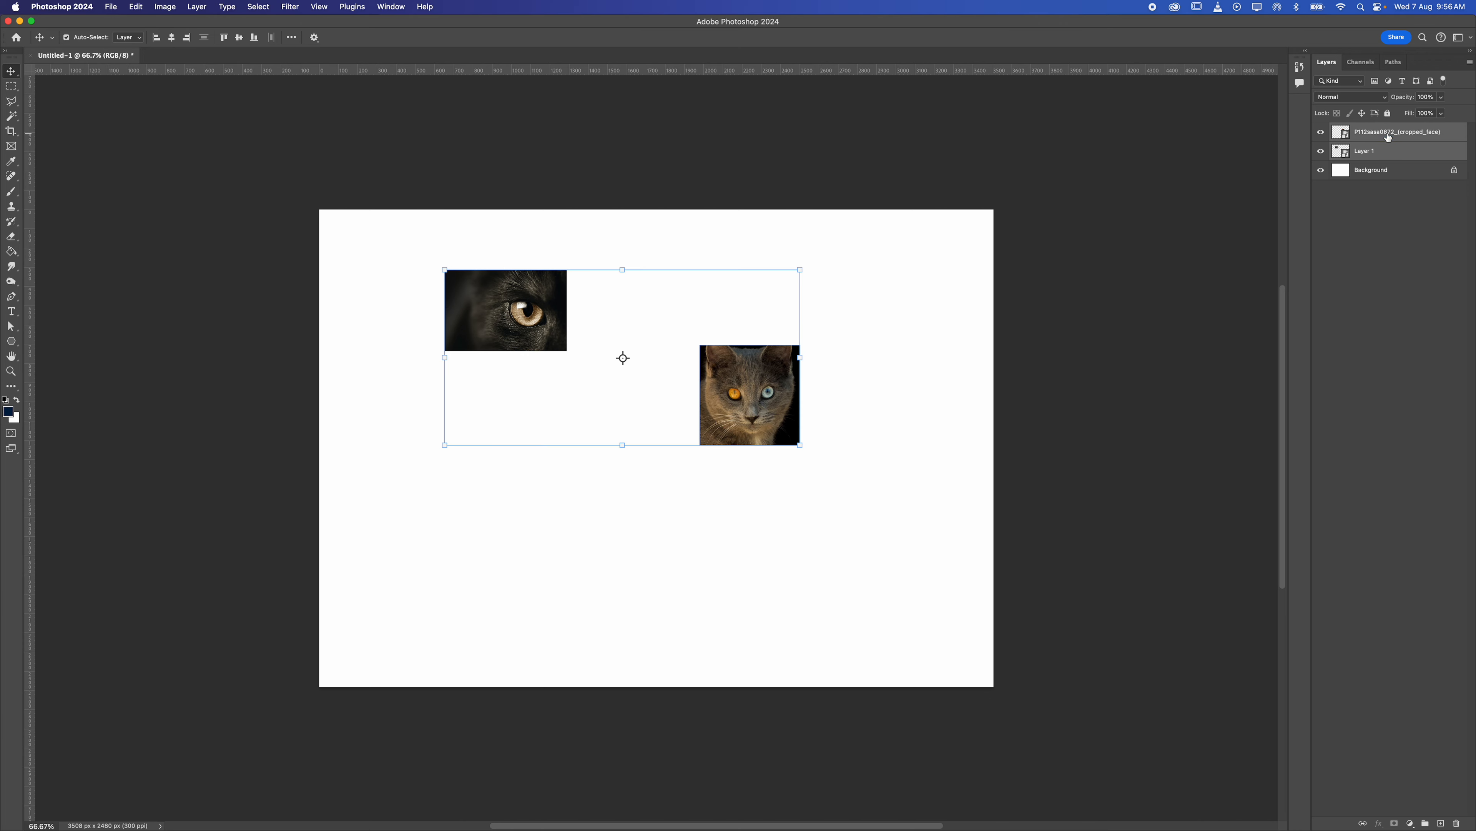
click(616, 251)
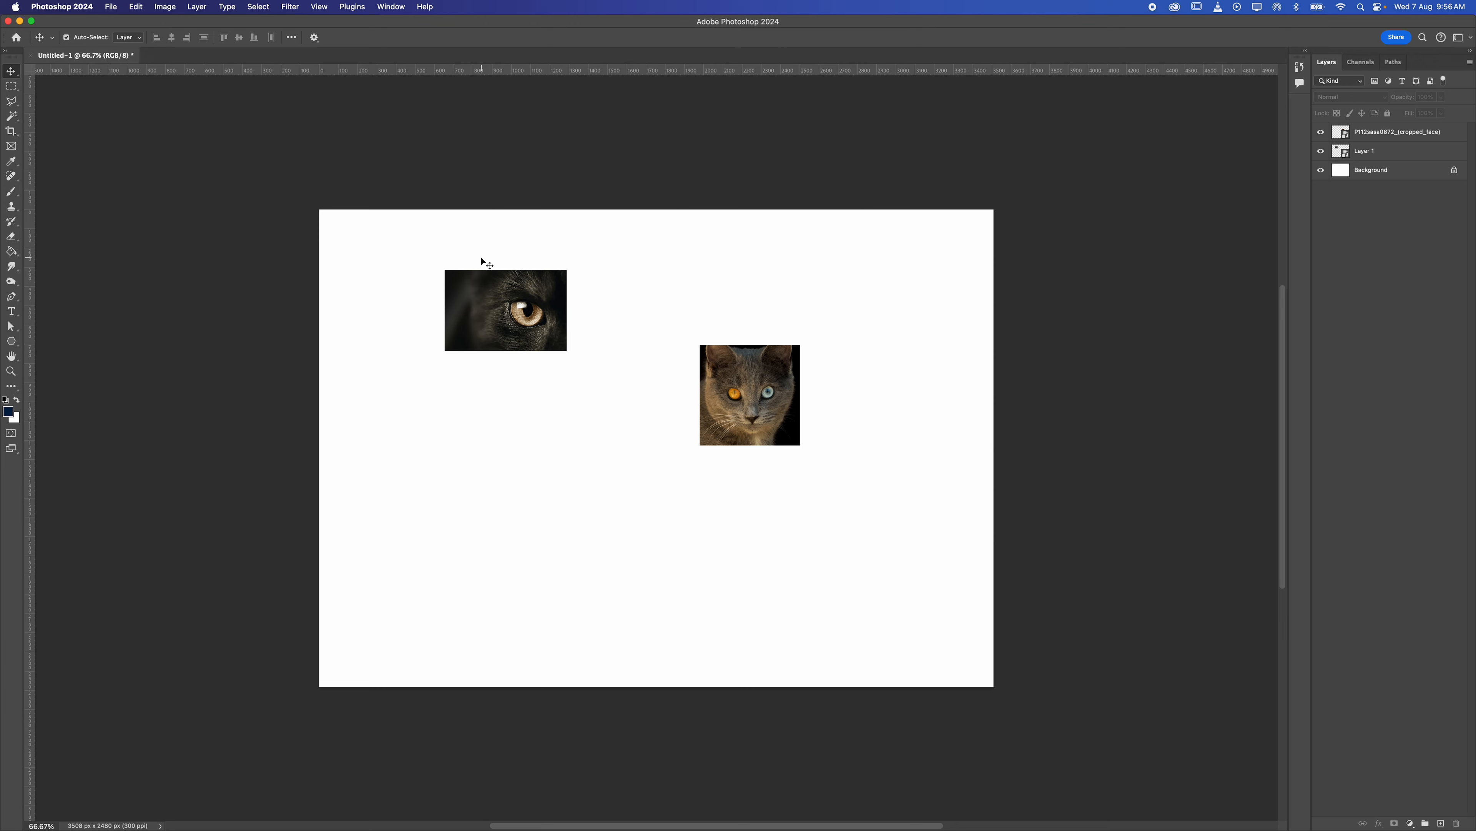
Select both cat images, try aligning them by left edges and by horizontal centres, and undo each alignment
click(492, 302)
shift+click(761, 396)
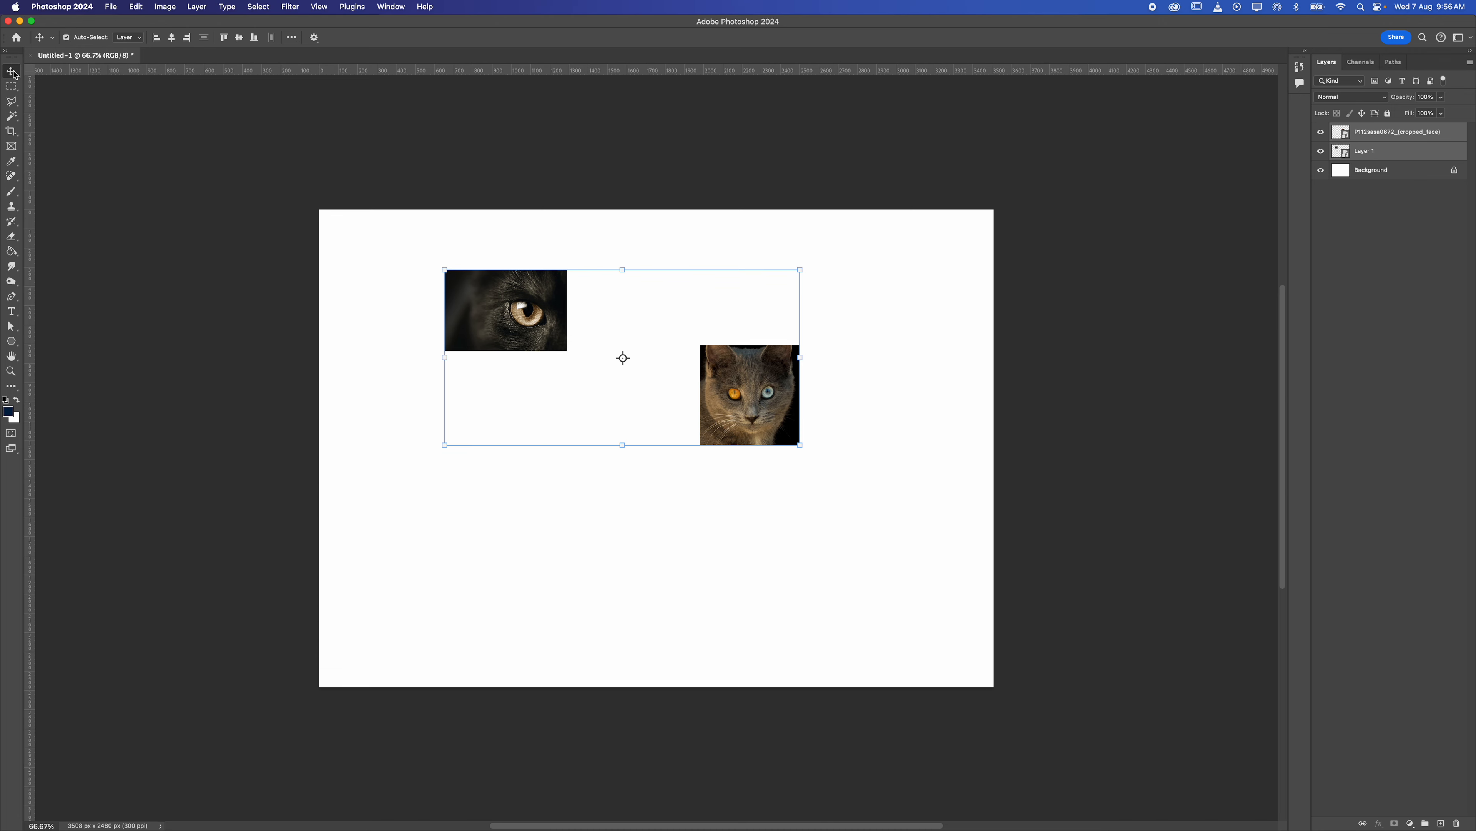
click(156, 37)
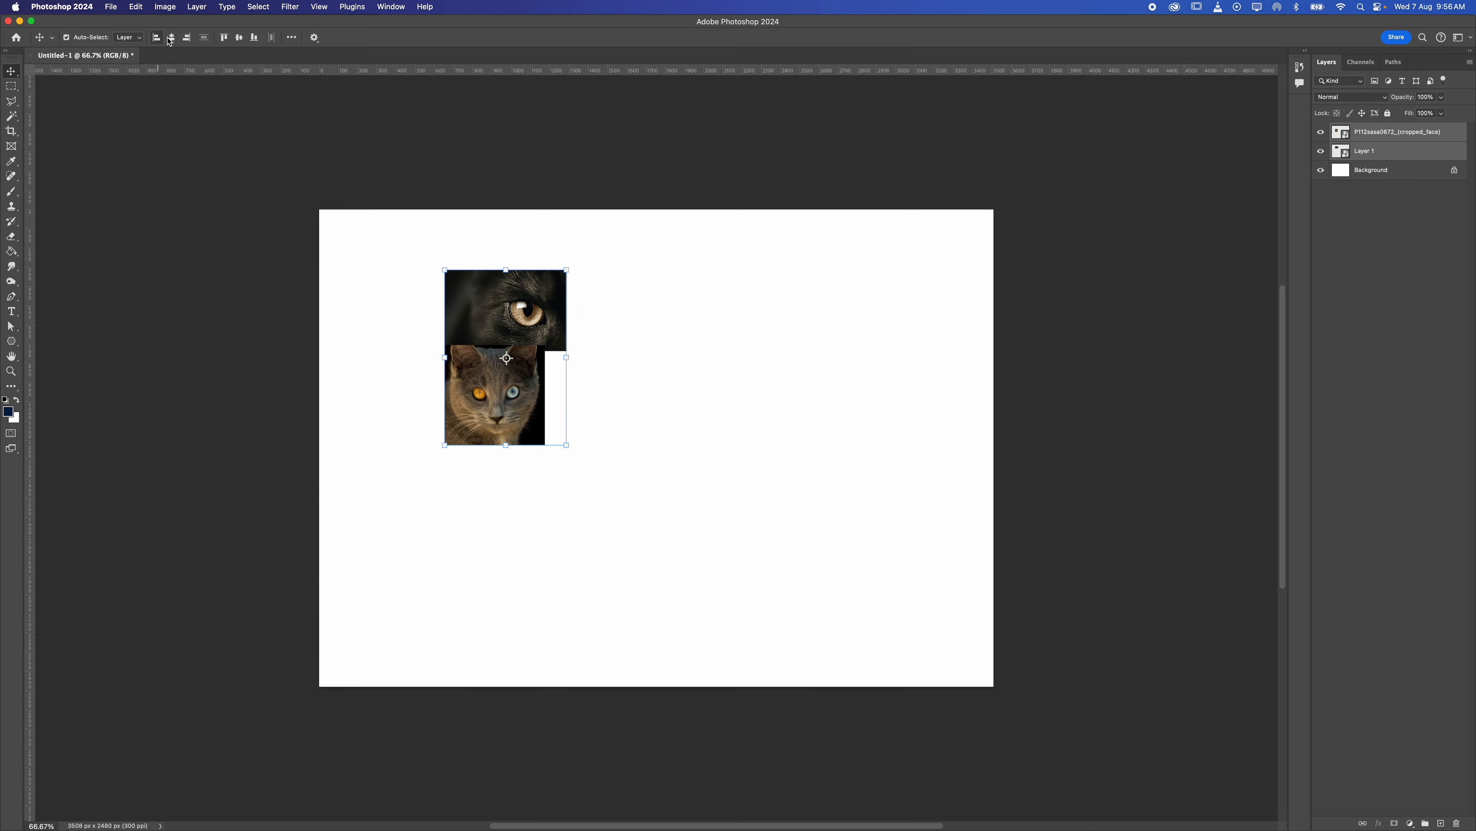
key(super+z)
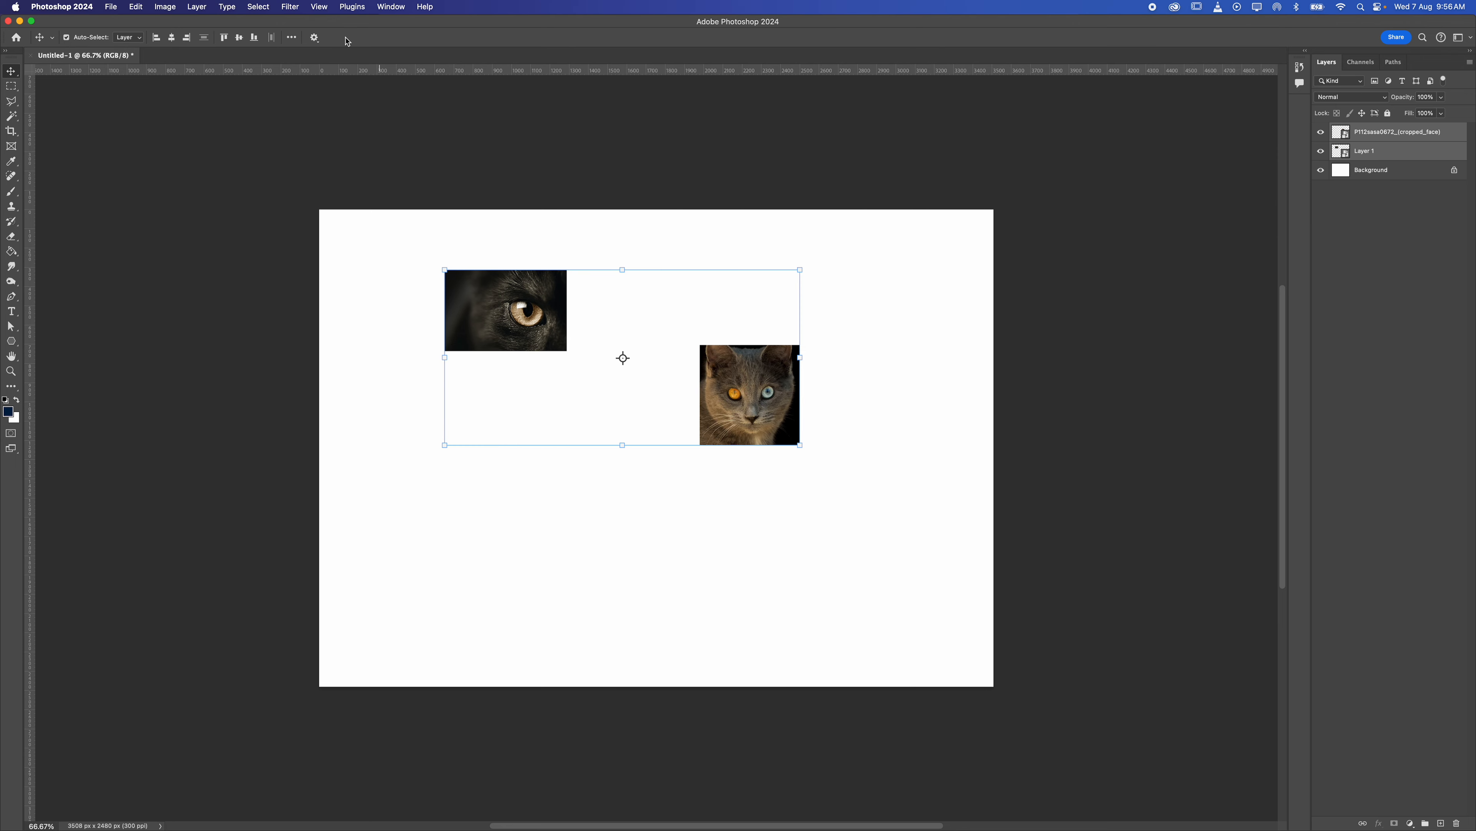
click(172, 38)
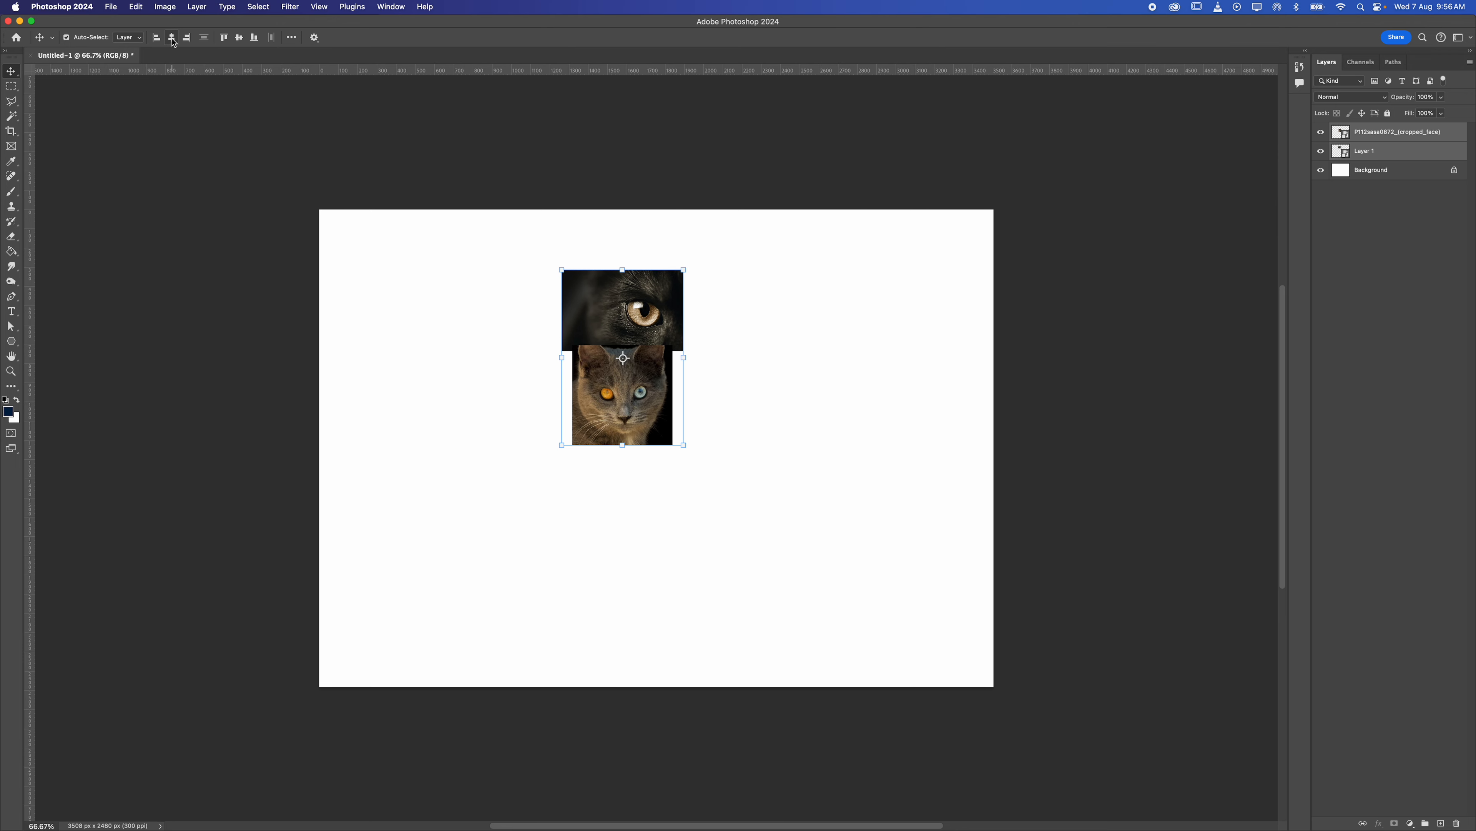
key(super+z)
Try vertical-centre and bottom-edge alignment on the two cat images, finish with top-edge alignment, and deselect them
click(238, 39)
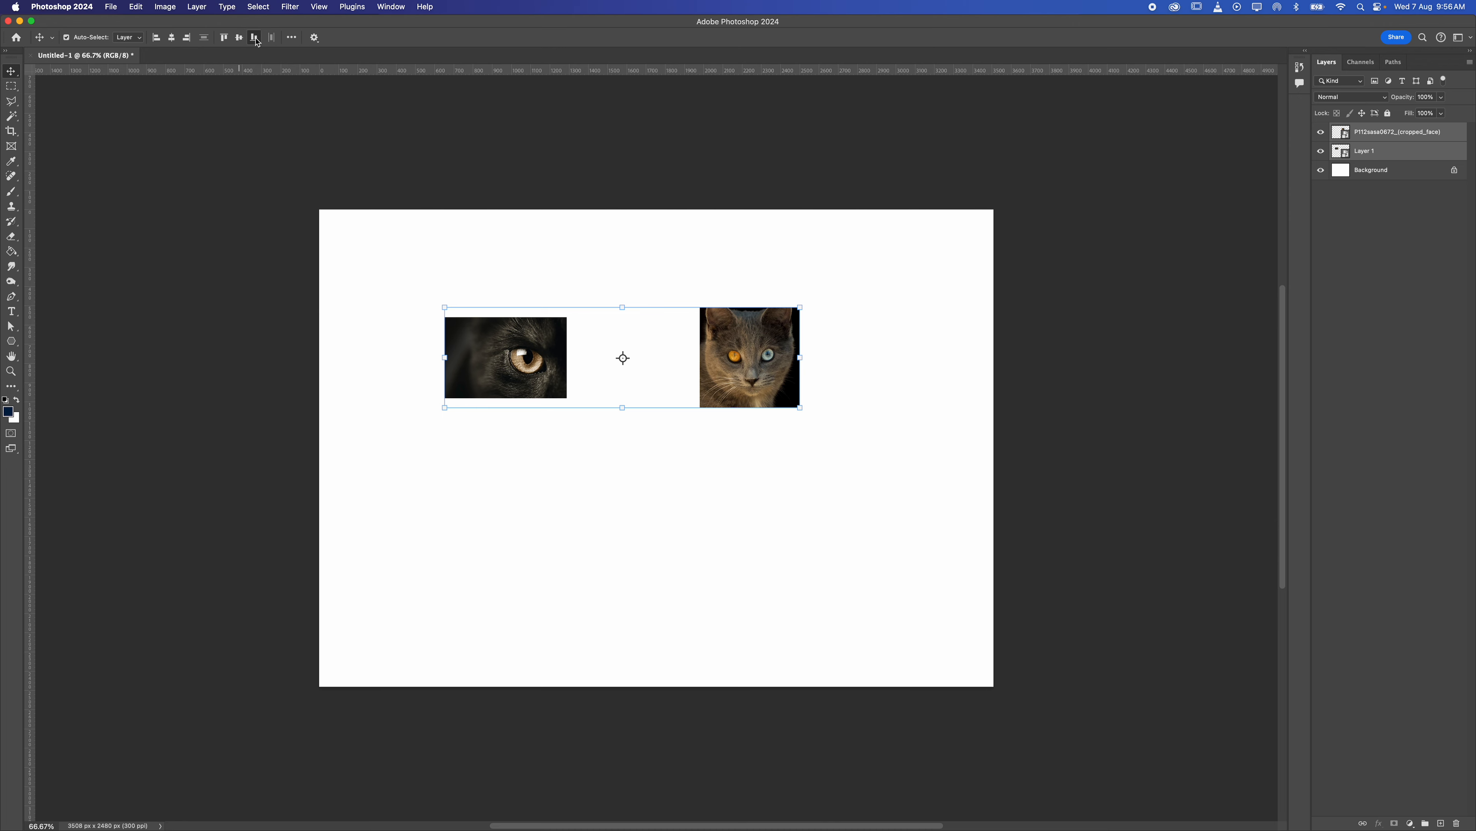
click(255, 38)
click(224, 38)
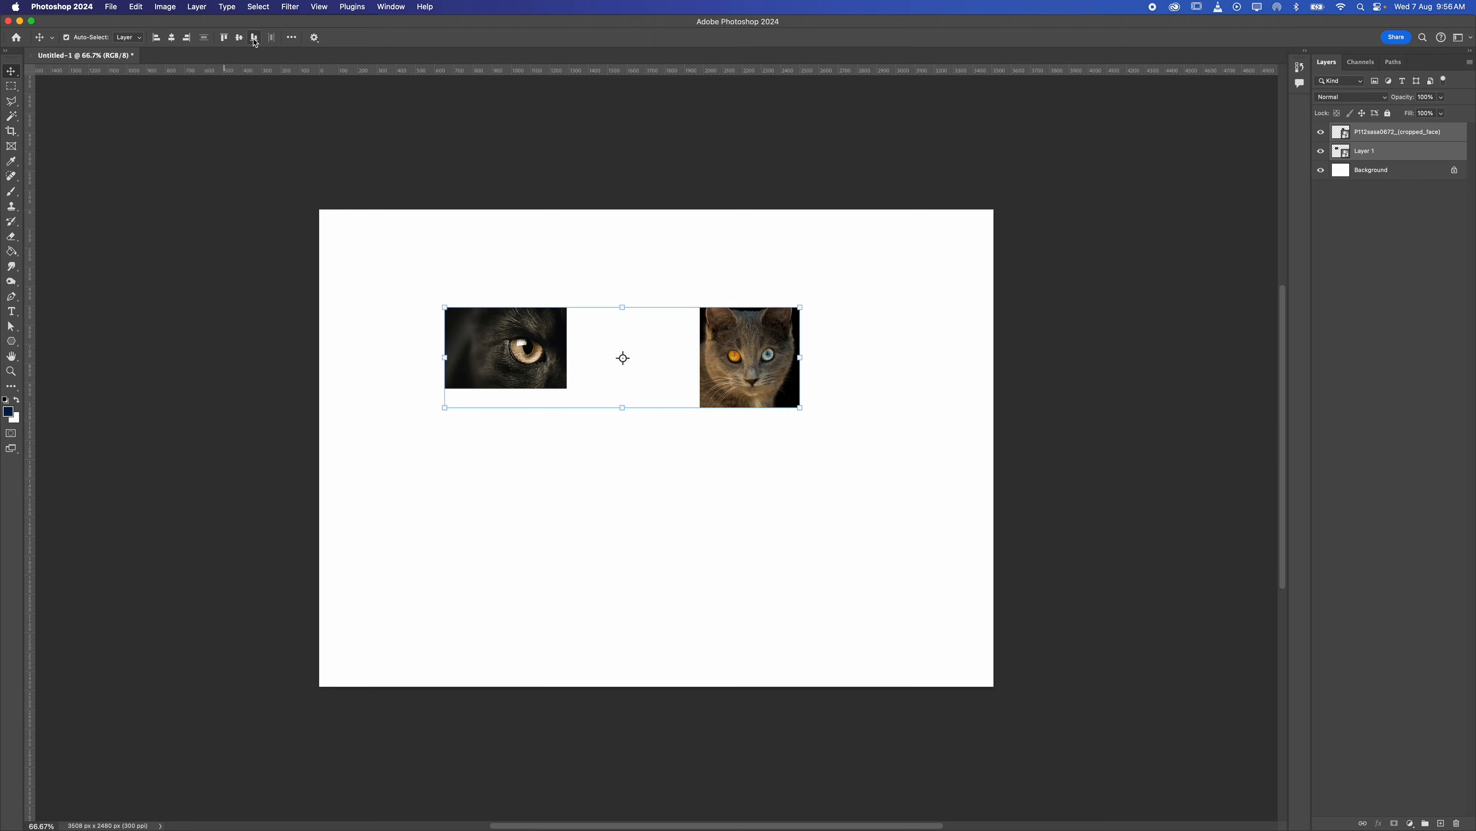
click(540, 402)
Switch to Safari, copy the orange-eyed grey cat picture from the CATS EYES results, and paste it into the Photoshop moodboard
mouse_move(163, 813)
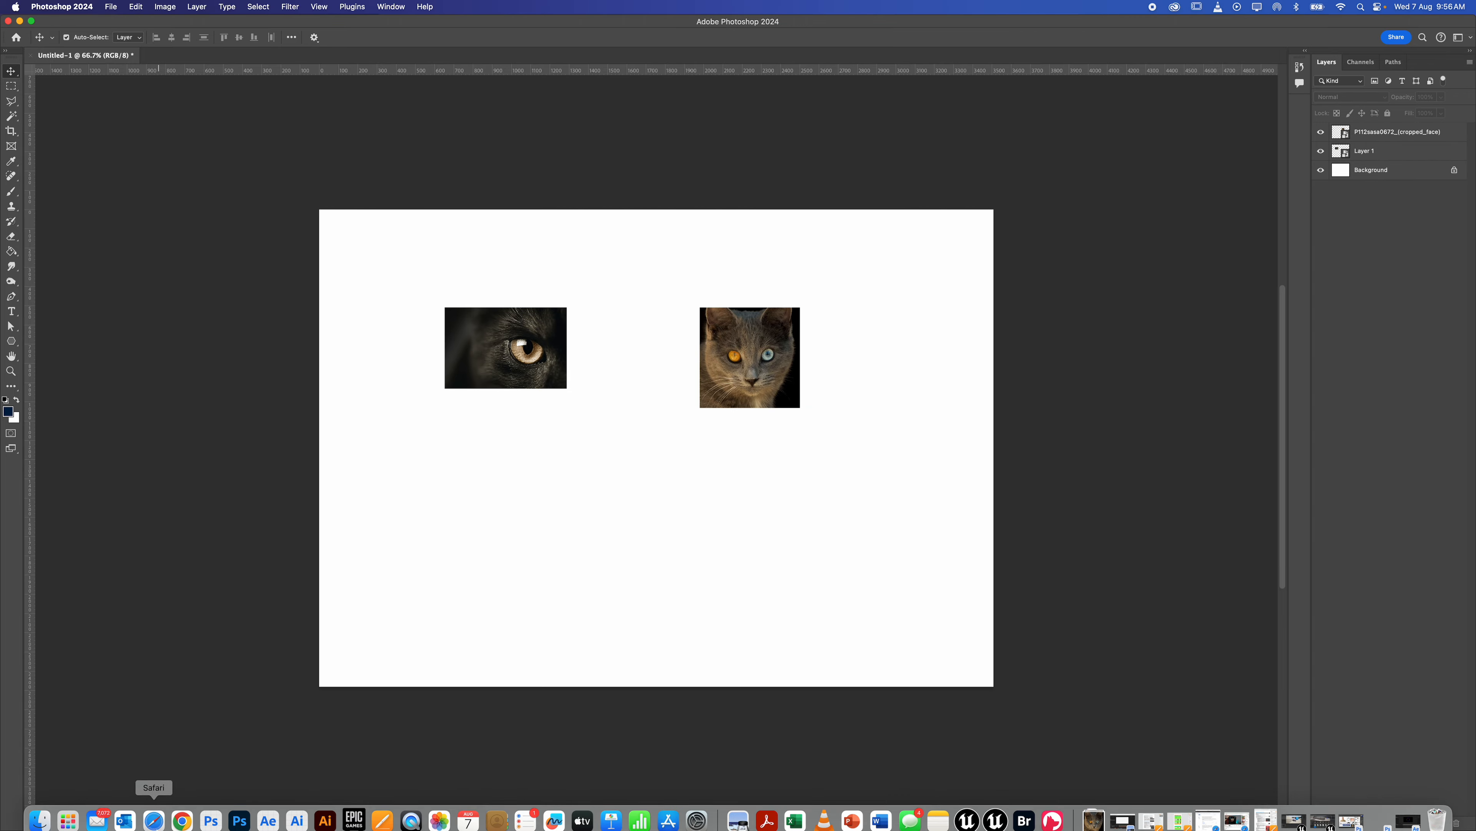
click(154, 808)
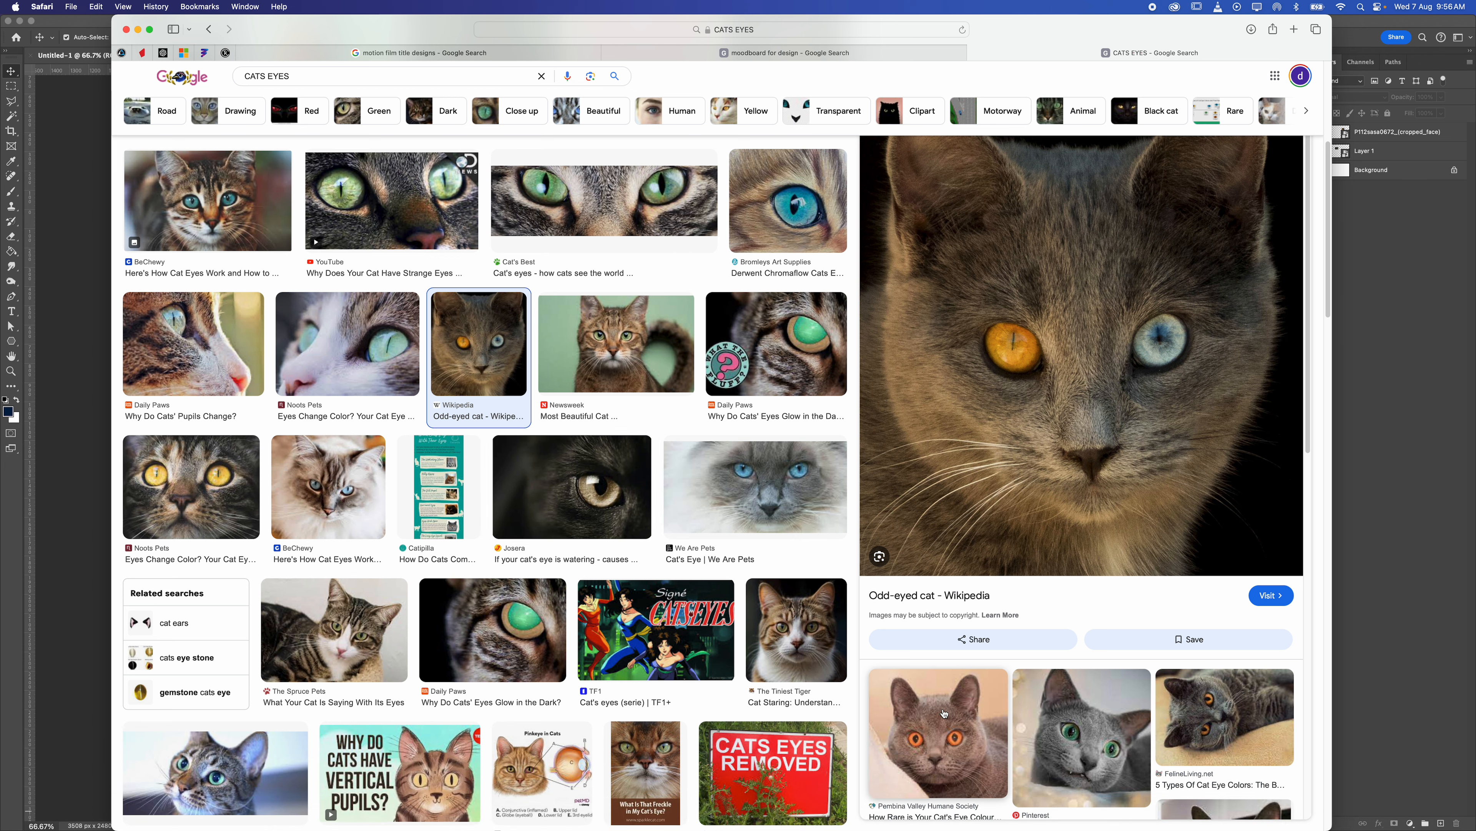
click(938, 734)
right_click(1098, 219)
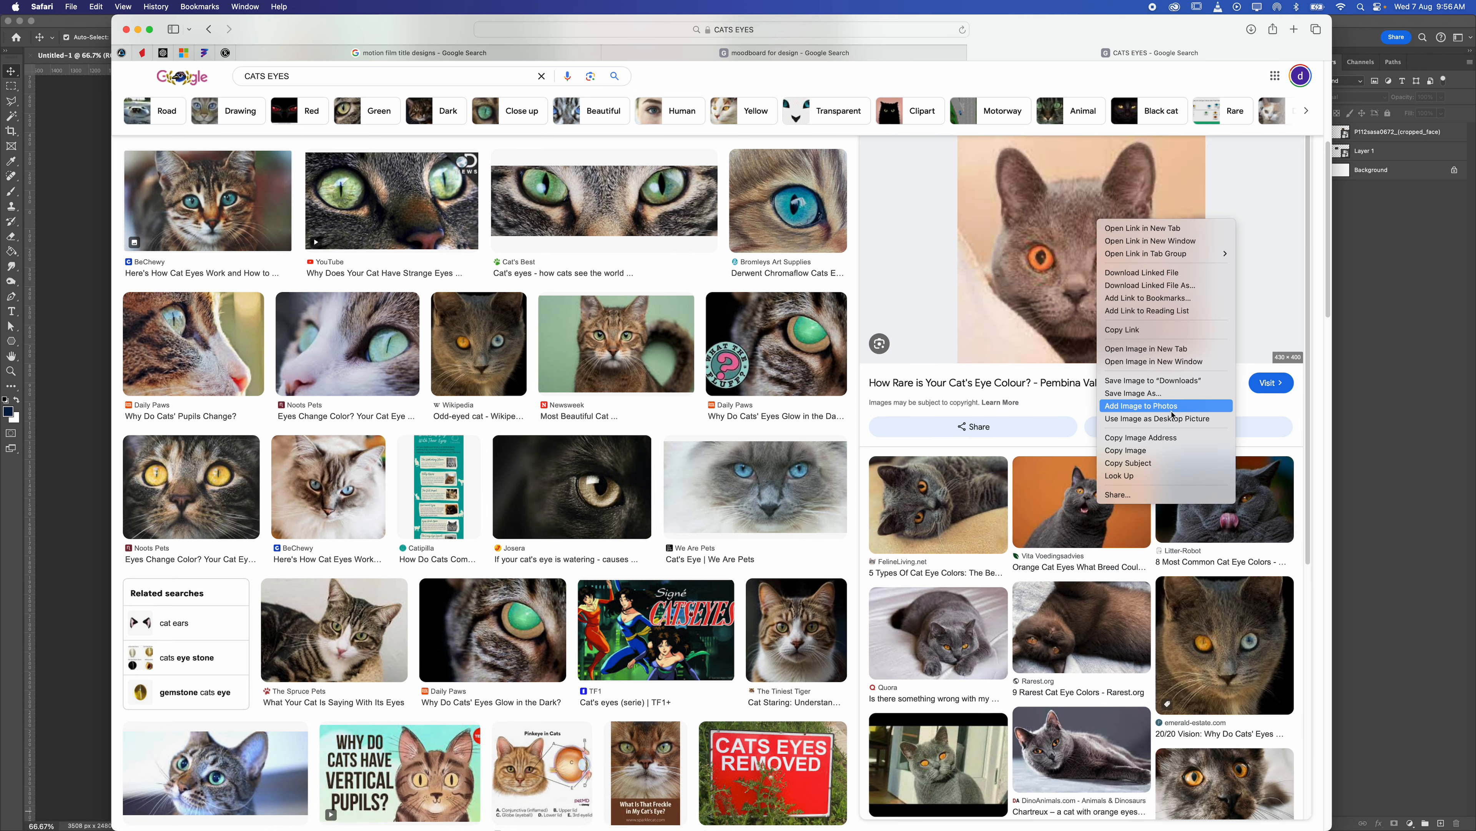
click(1160, 464)
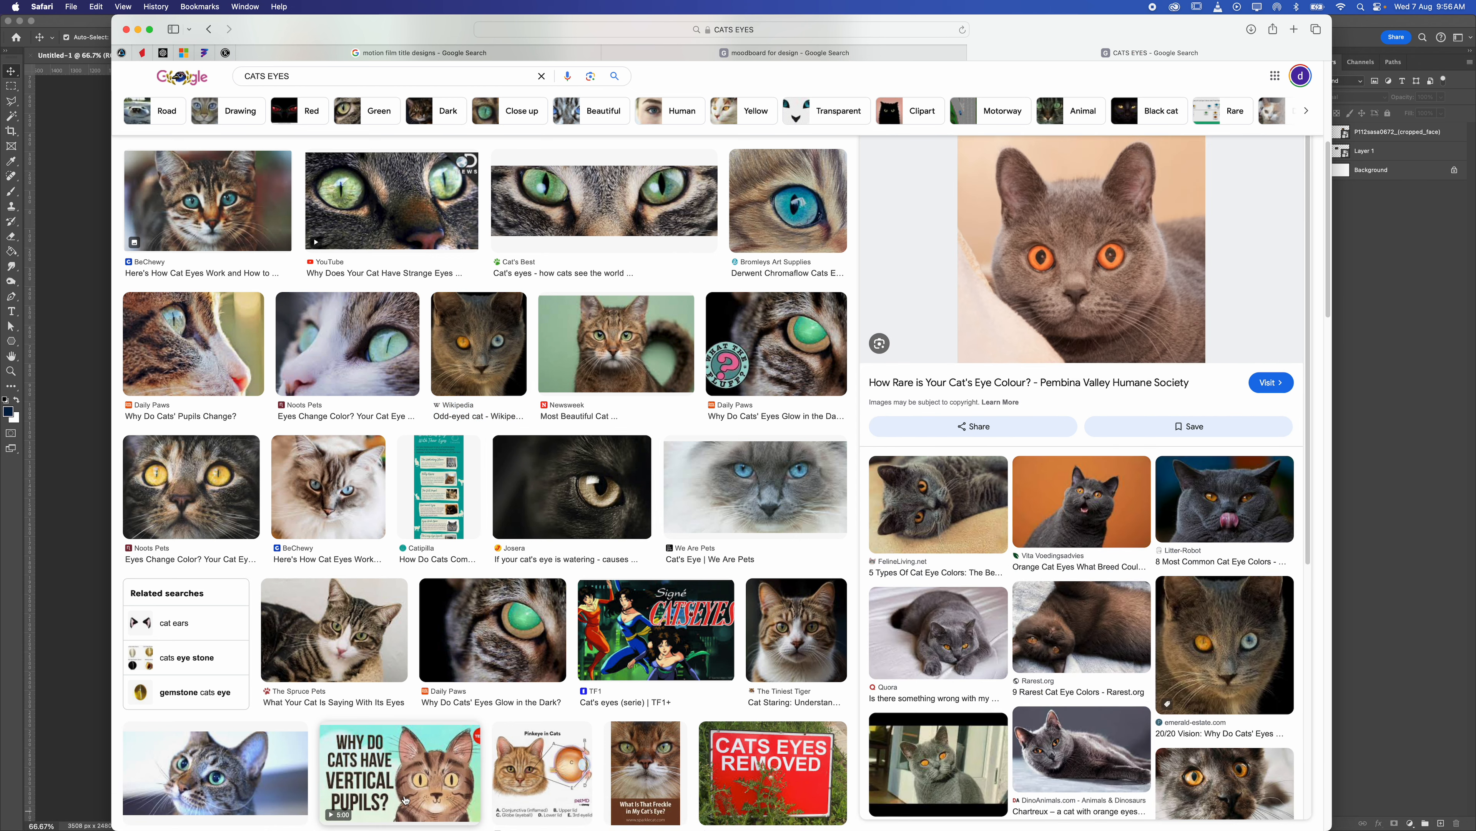
click(95, 684)
key(super+v)
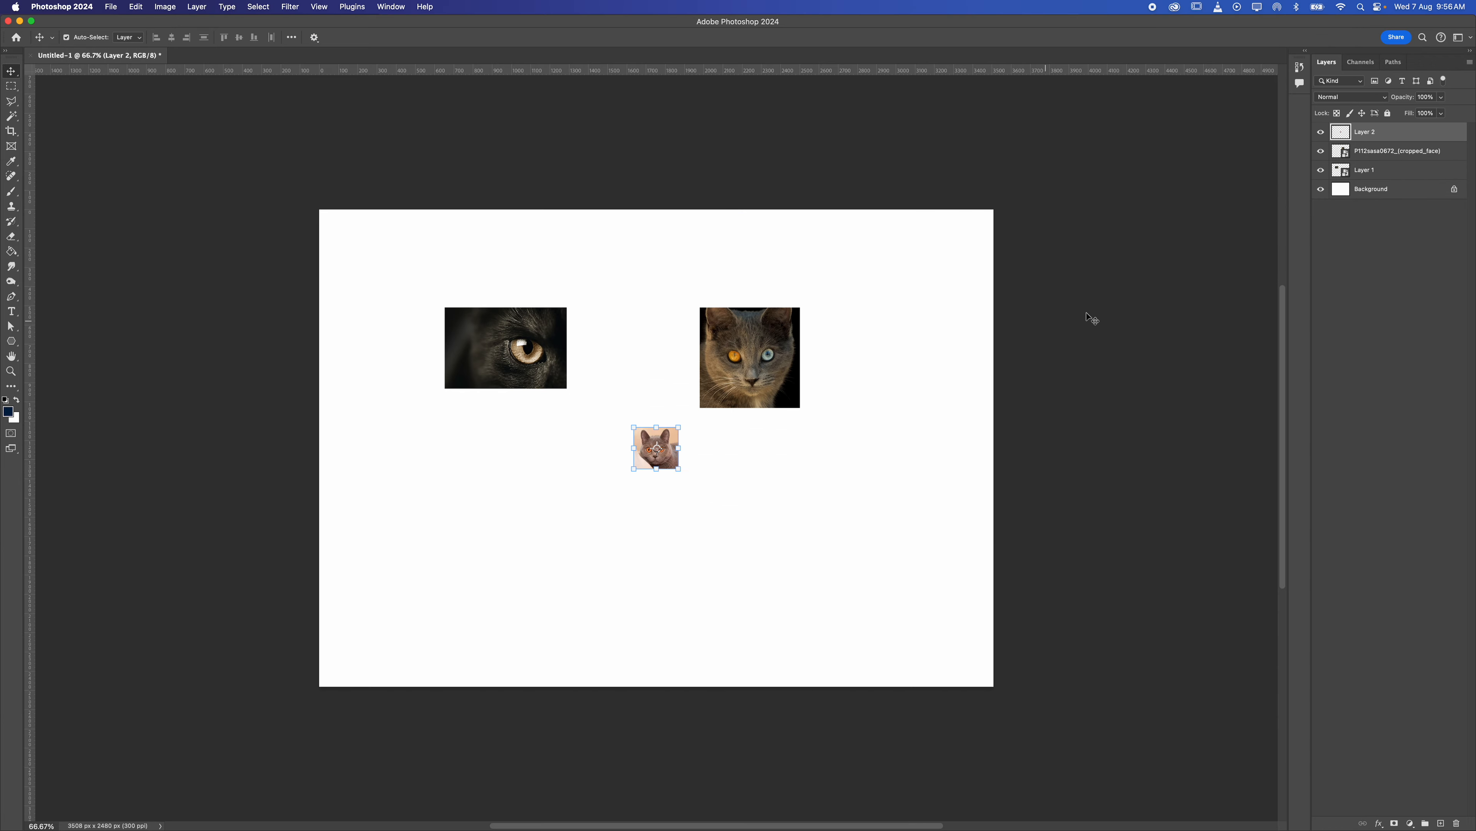
Convert the pasted orange-eyed cat layer to a smart object and clear the layer selection
right_click(1387, 135)
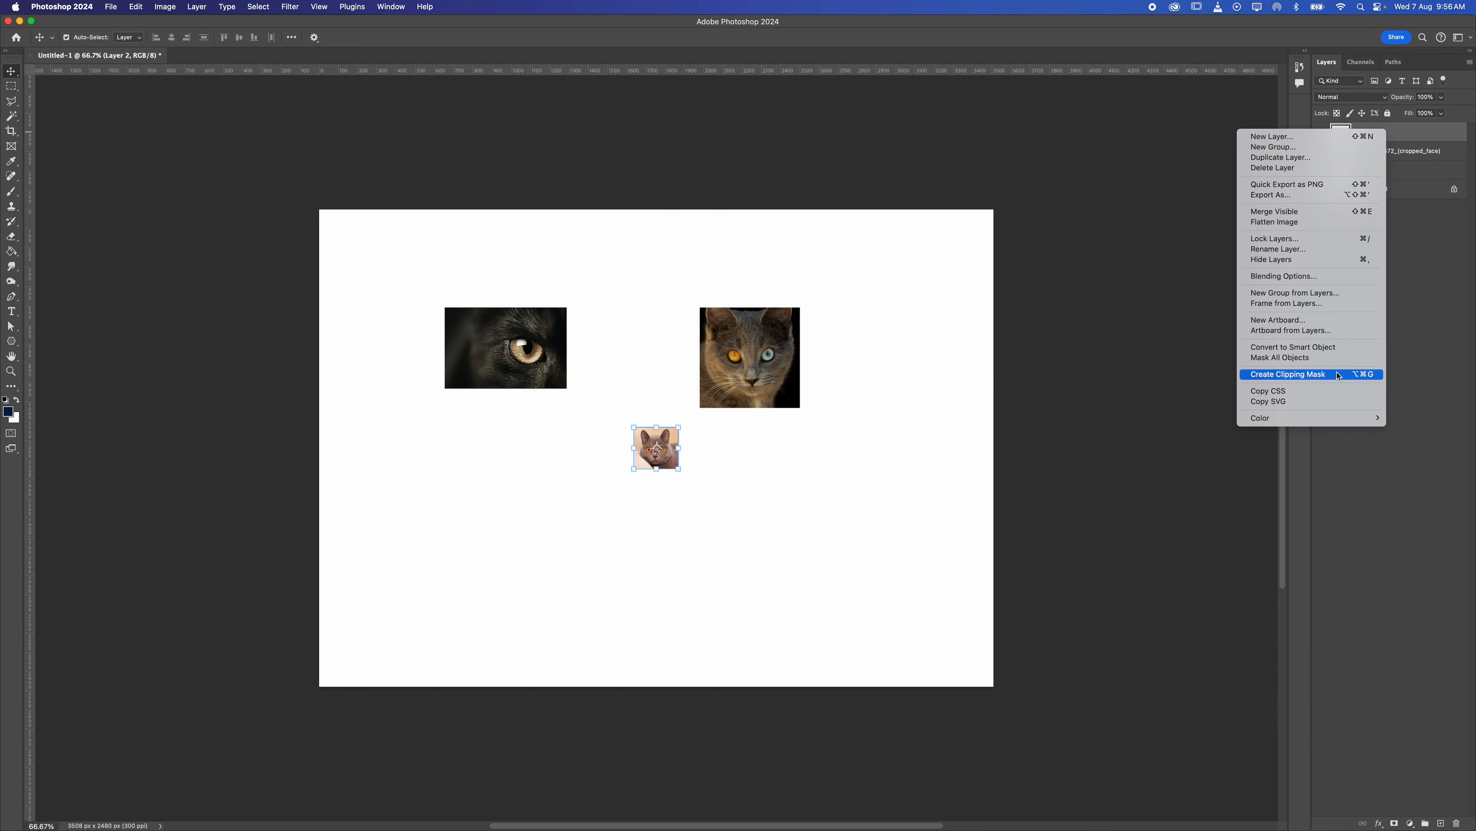
click(1319, 349)
click(580, 431)
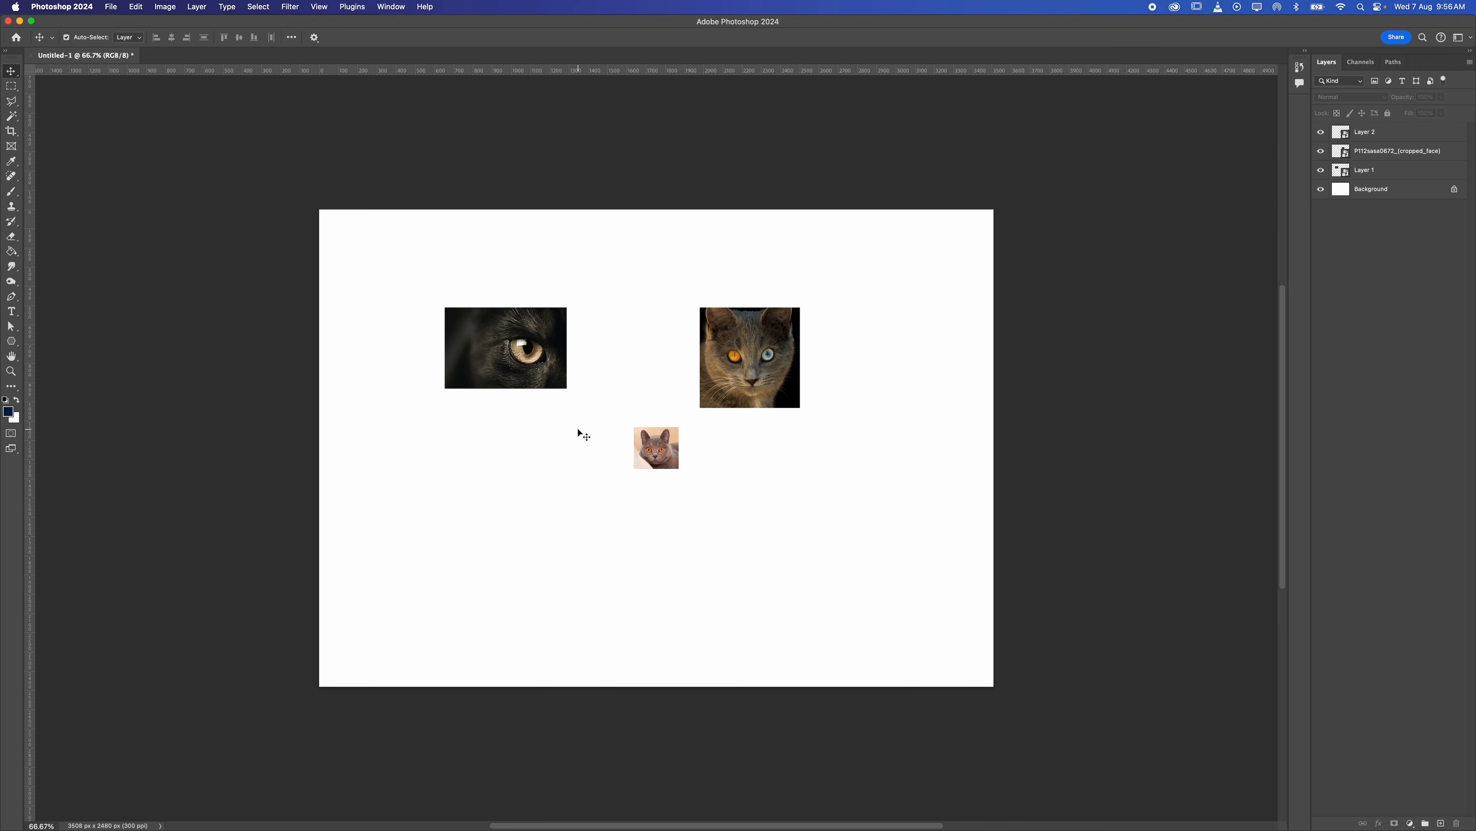
Align the three cat image layers by their vertical centres and distribute them evenly across the row
click(1394, 147)
shift+click(1394, 133)
shift+click(1393, 170)
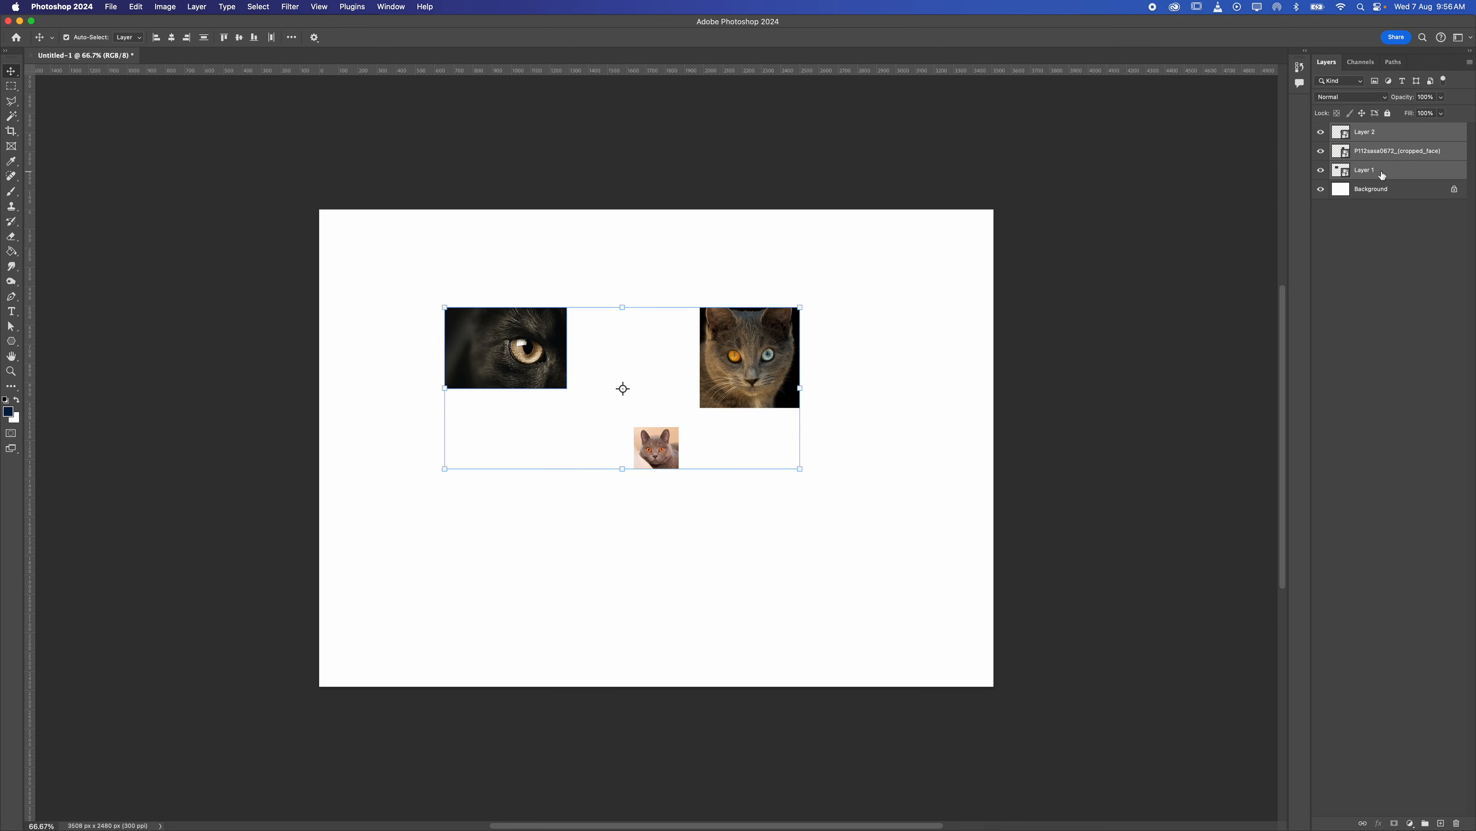
click(172, 38)
key(super+z)
click(243, 40)
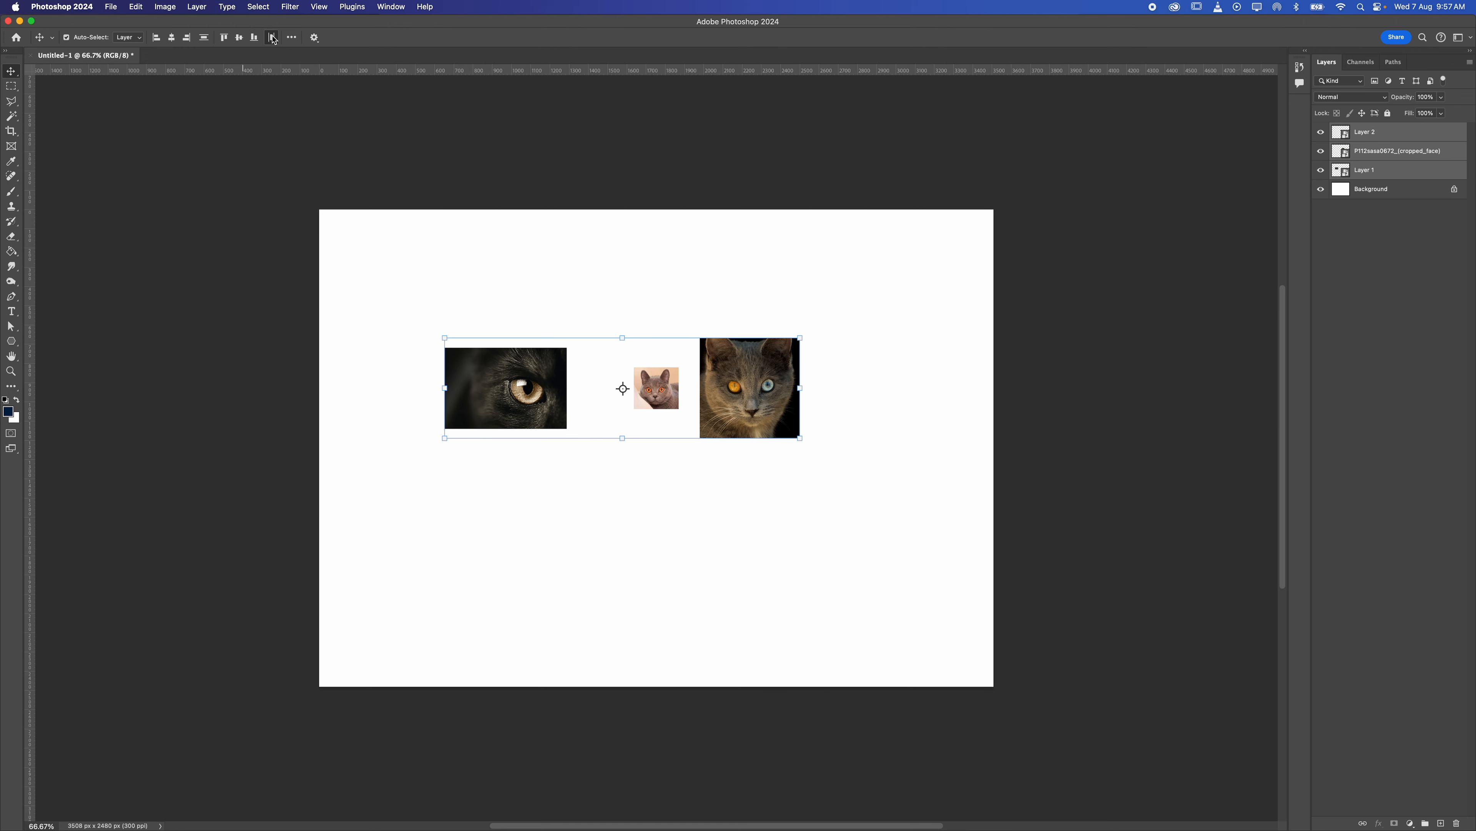
click(273, 38)
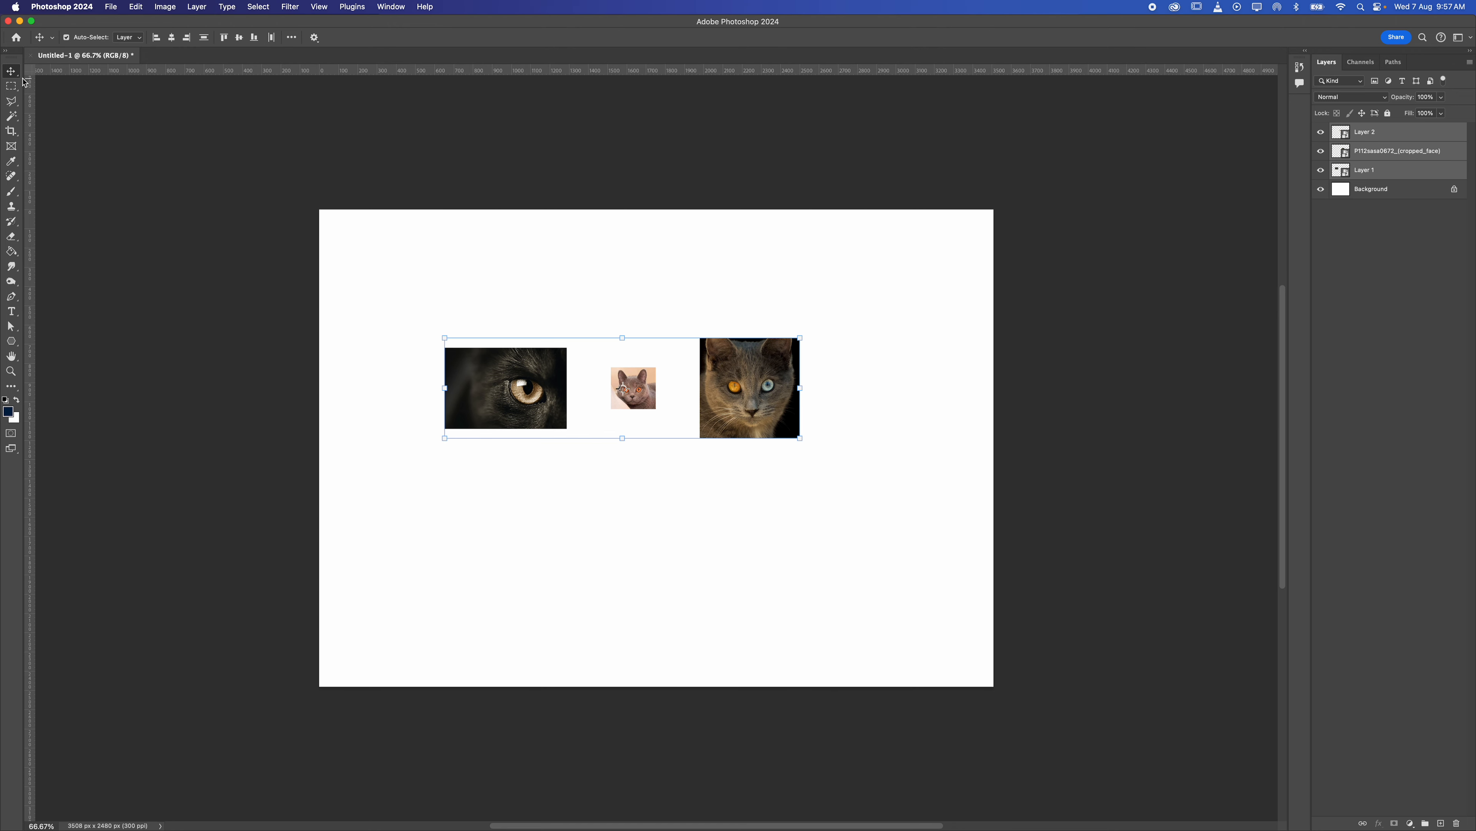
click(308, 353)
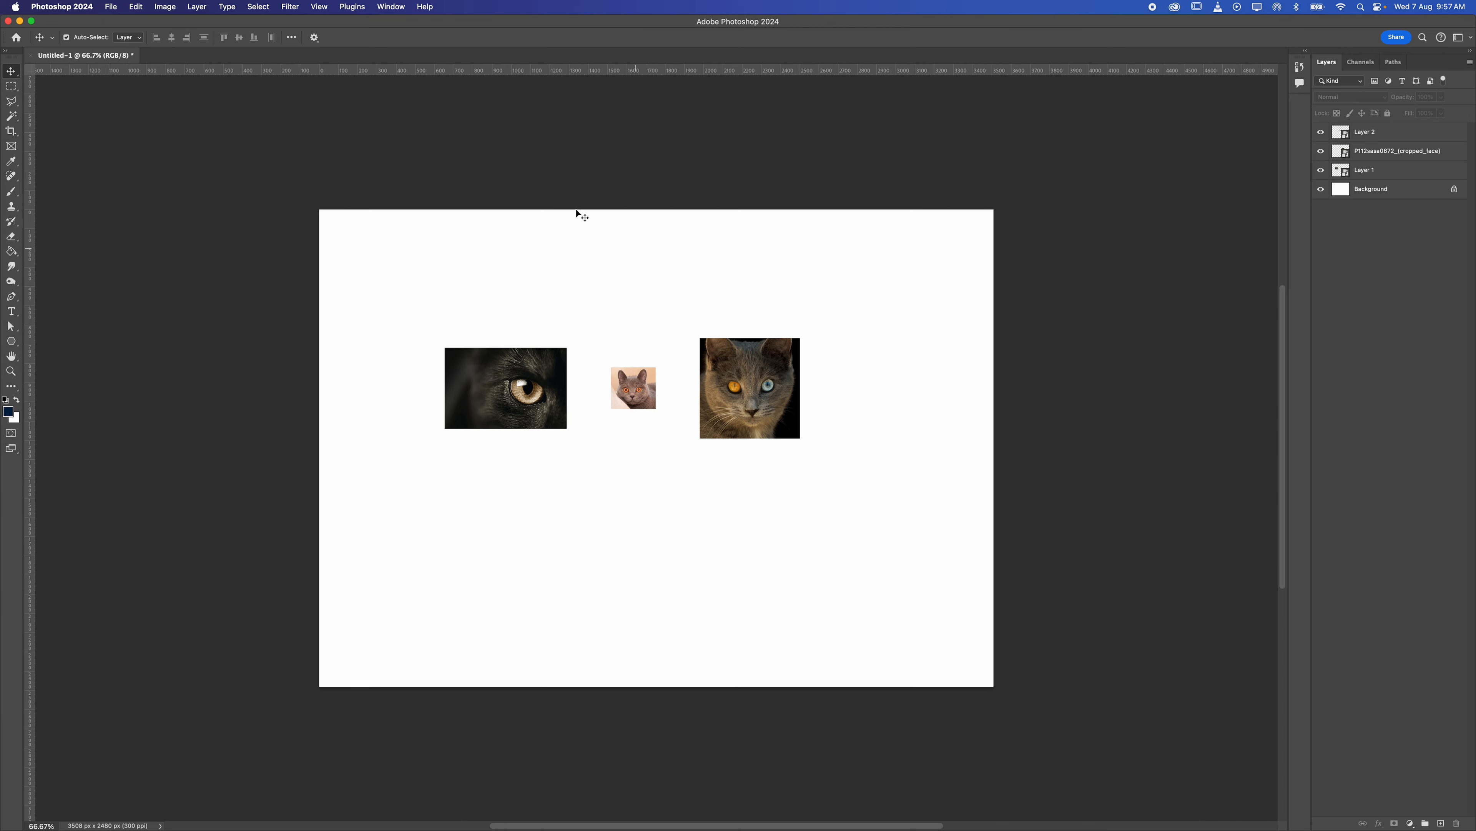
click(459, 381)
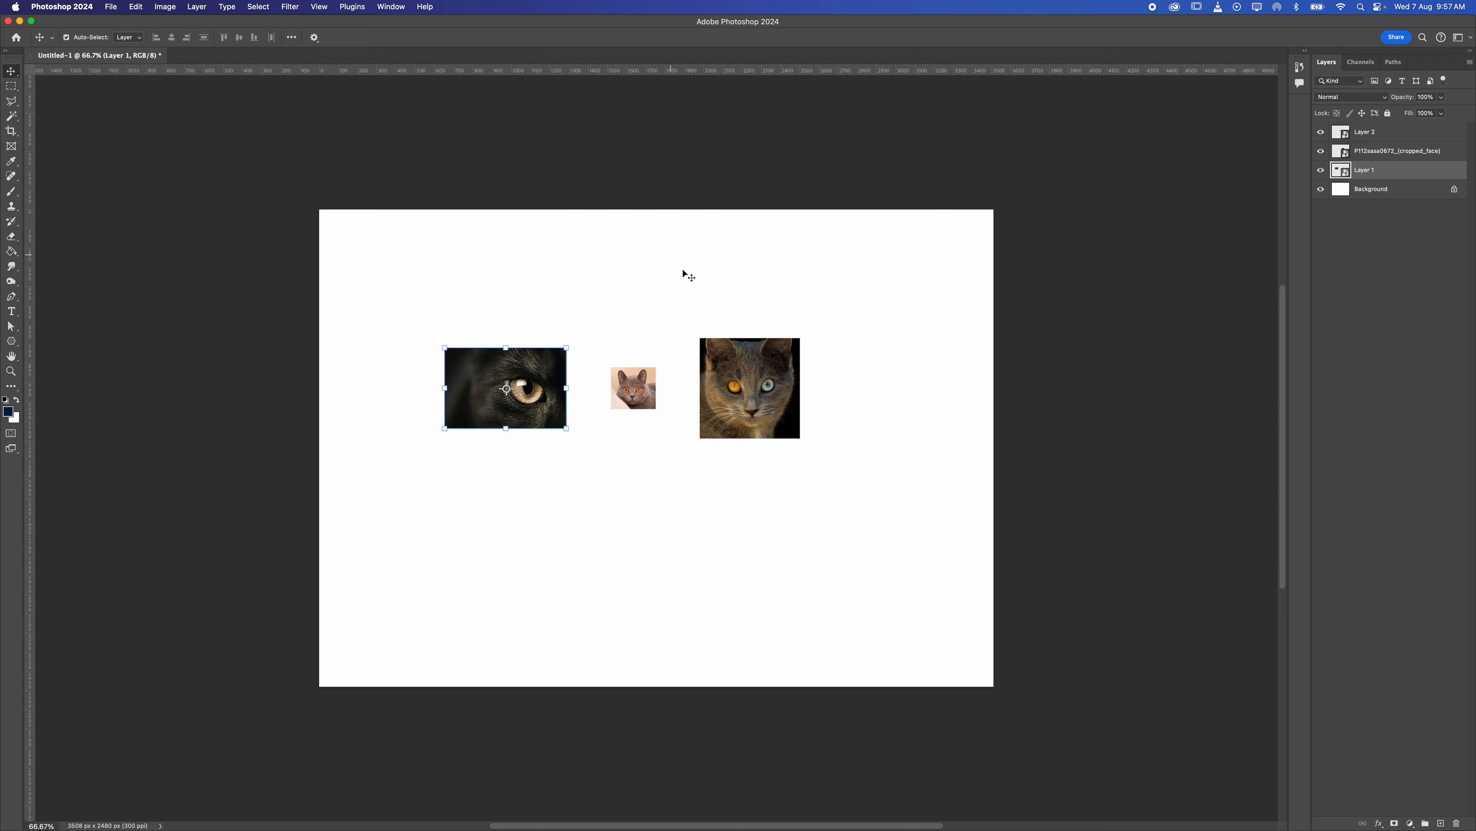
click(629, 402)
click(531, 397)
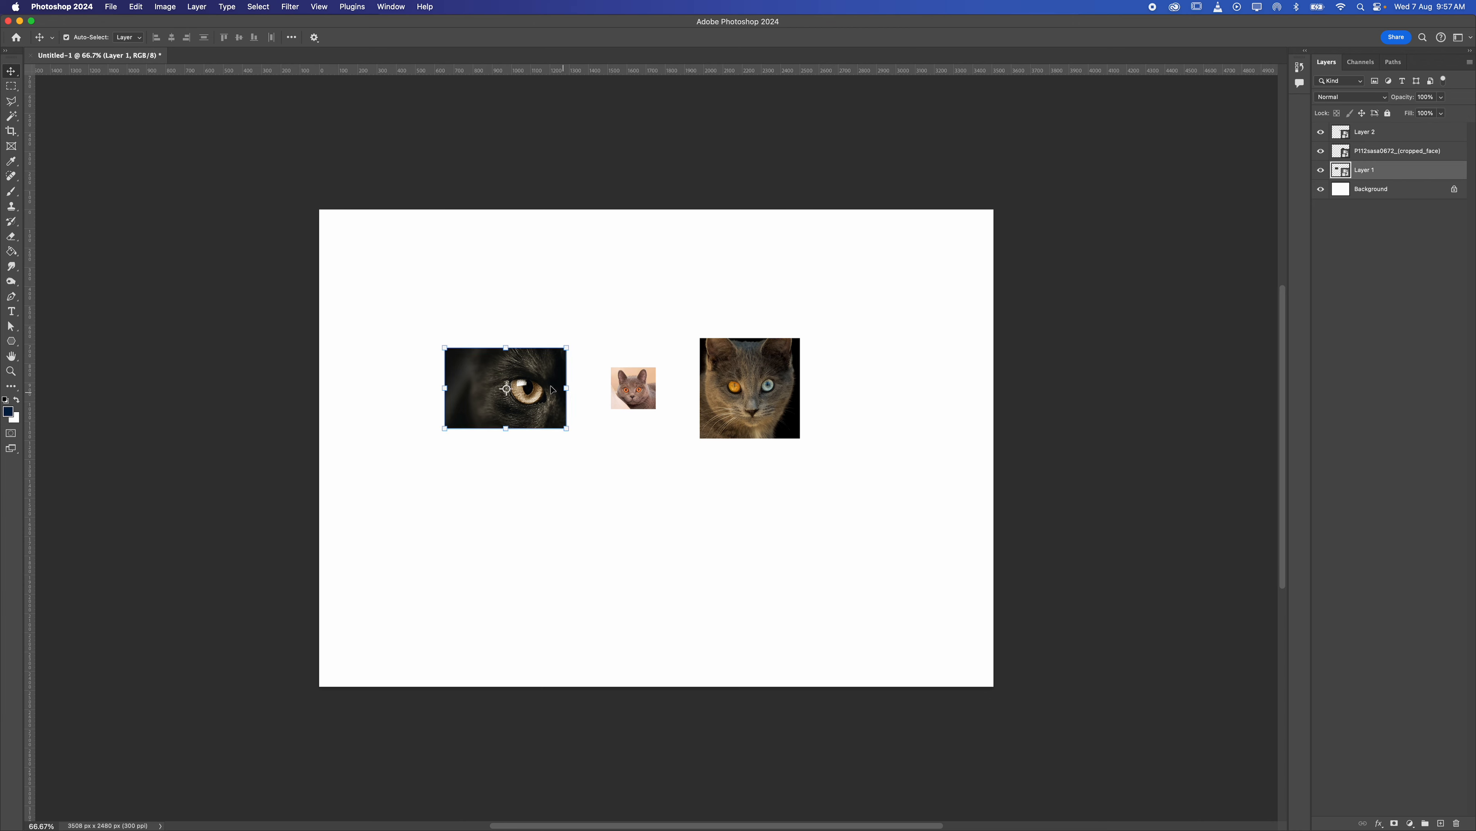
click(746, 395)
click(645, 391)
click(524, 399)
Scale the odd-eyed cat image up to about 22.88% and reposition it in the page's upper-right area
click(746, 397)
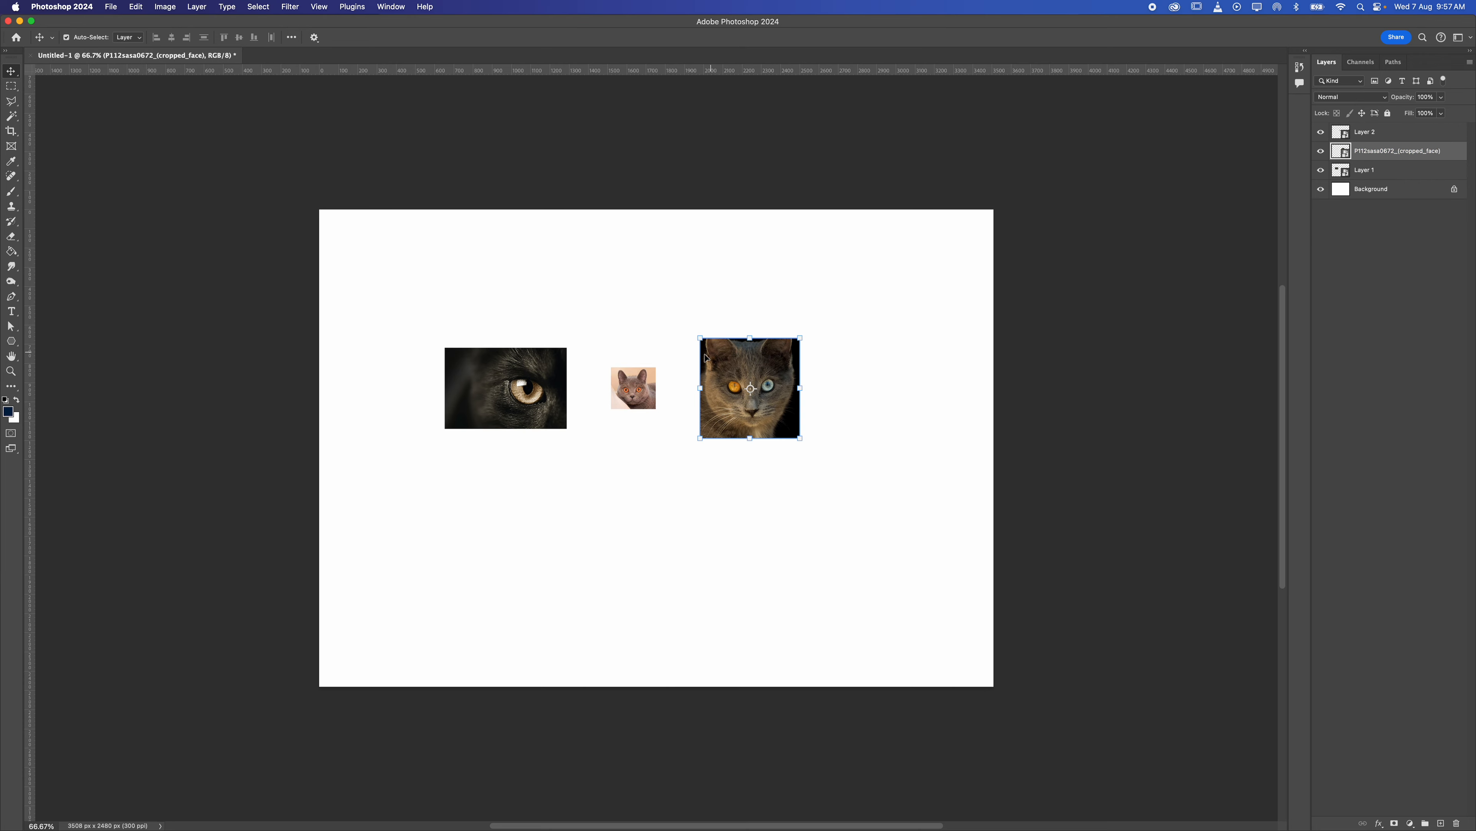
drag(700, 338, 581, 218)
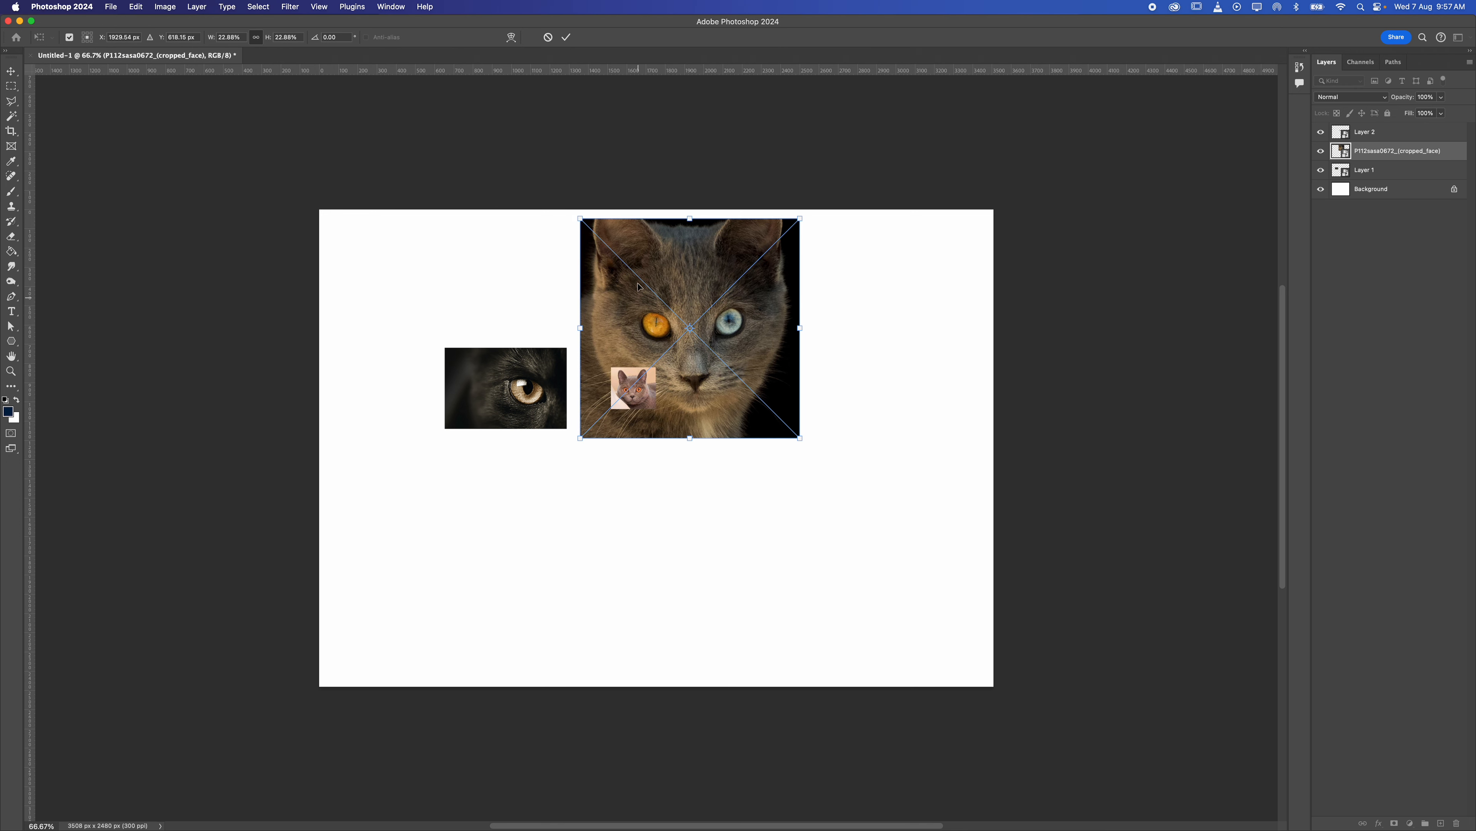
drag(638, 286, 756, 306)
key(Return)
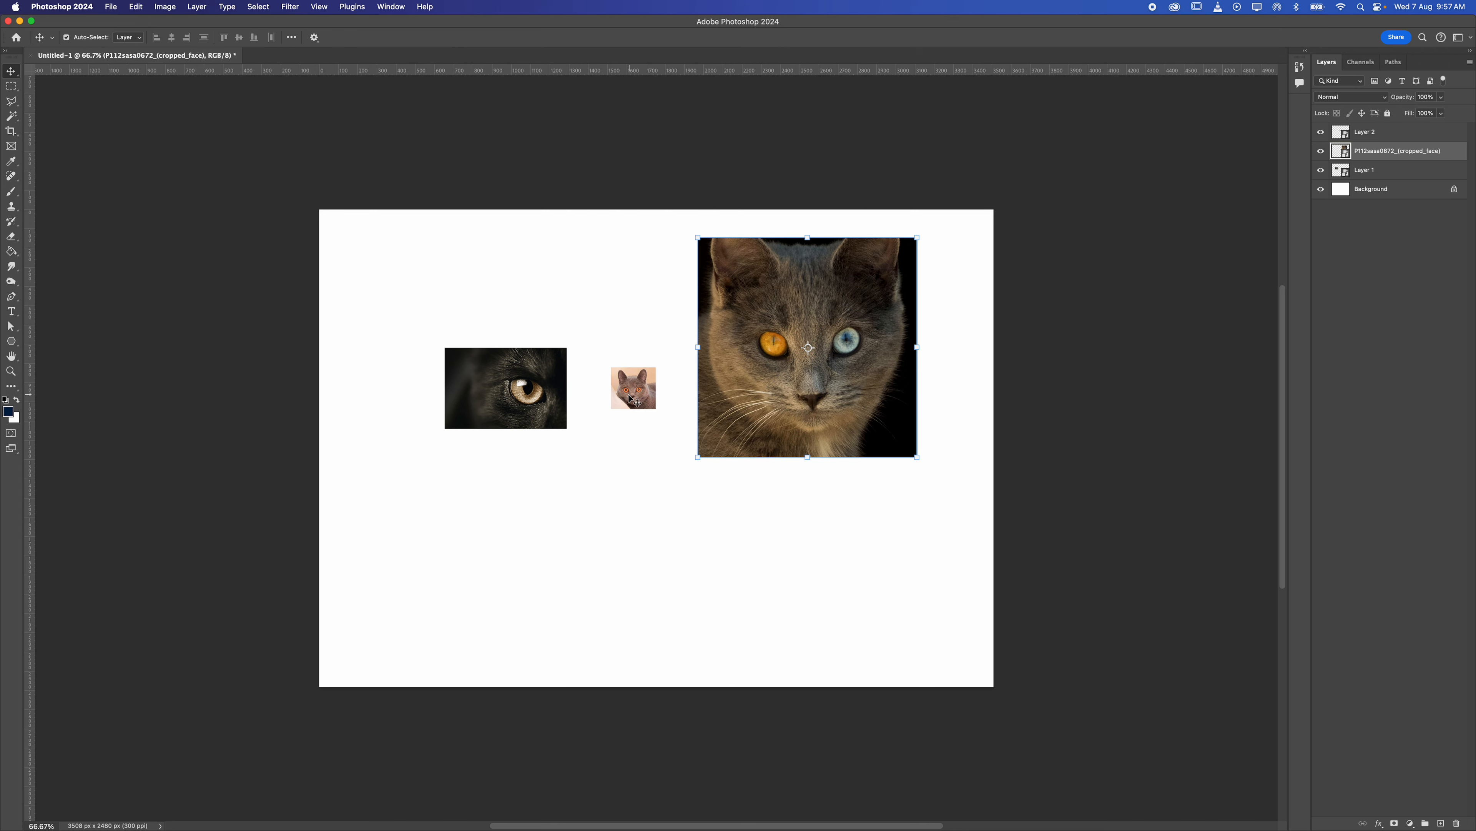
Make a rectangular marquee selection around both eyes of the enlarged odd-eyed cat
click(628, 398)
click(768, 387)
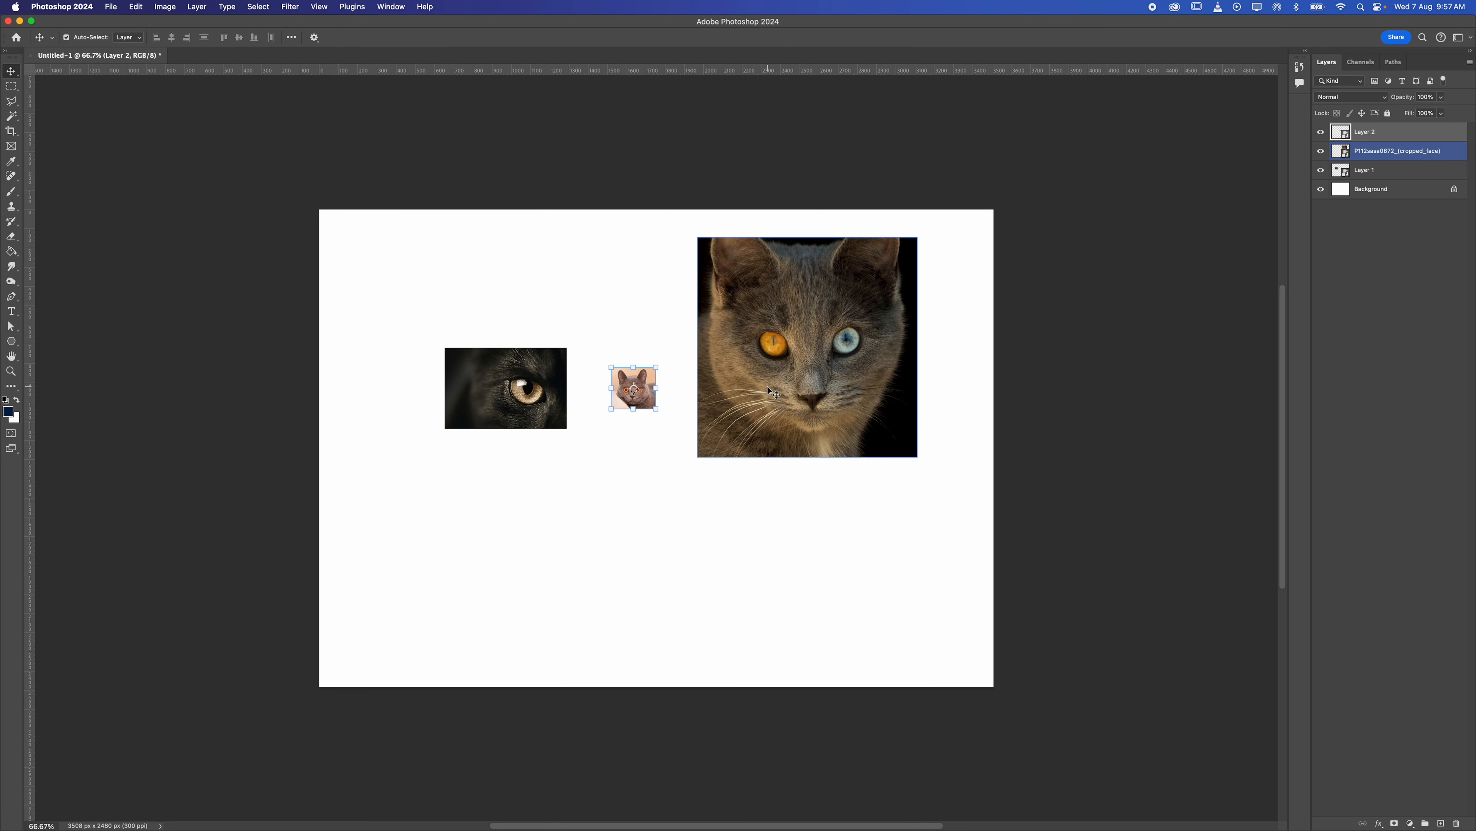
key(super+plus)
drag(775, 364, 709, 393)
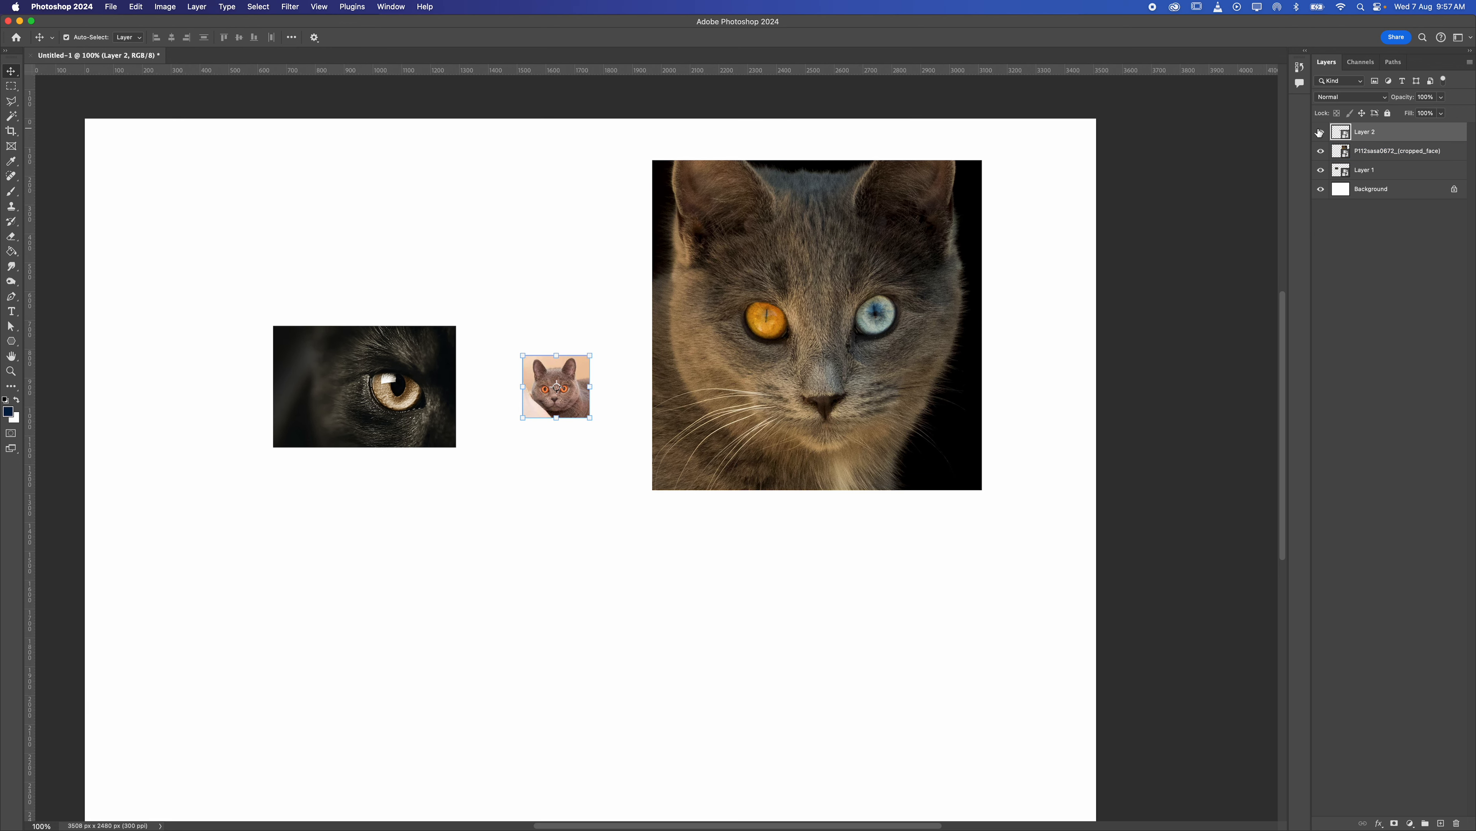
click(12, 86)
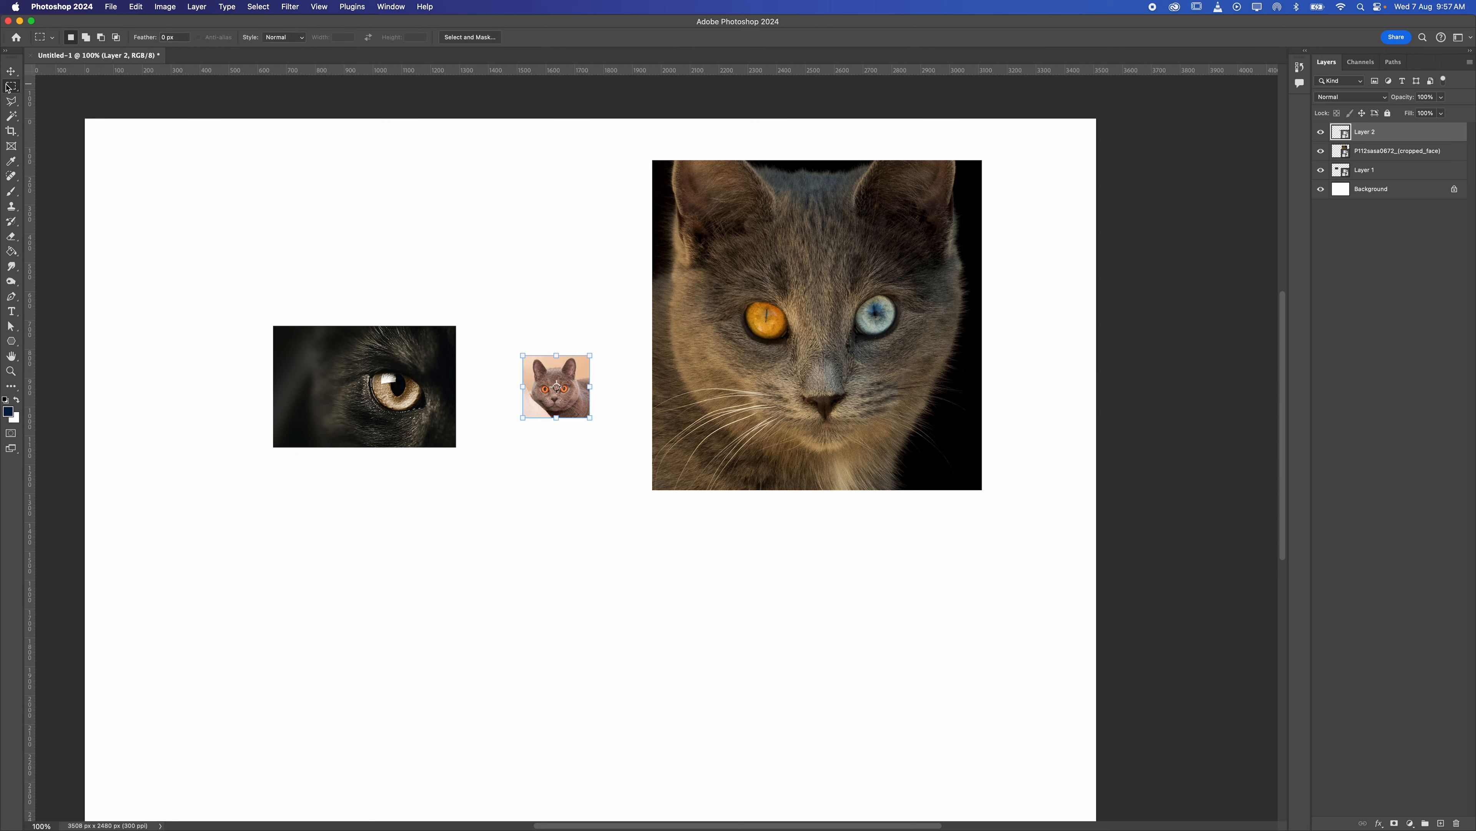
drag(711, 266, 910, 362)
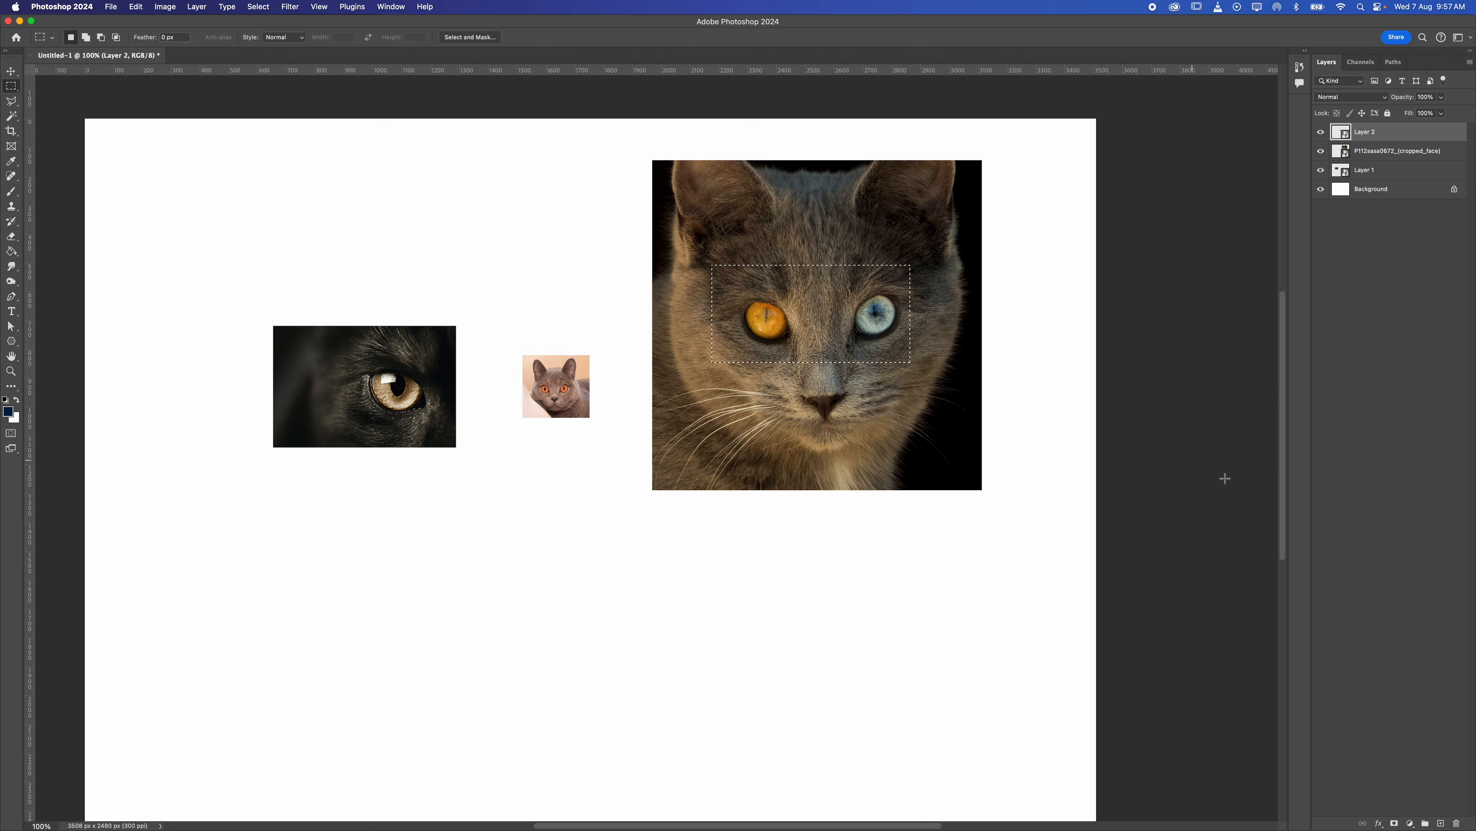
Undo the mask added to the small cat's layer and mask the odd-eyed cat layer with the eye selection instead
click(1395, 823)
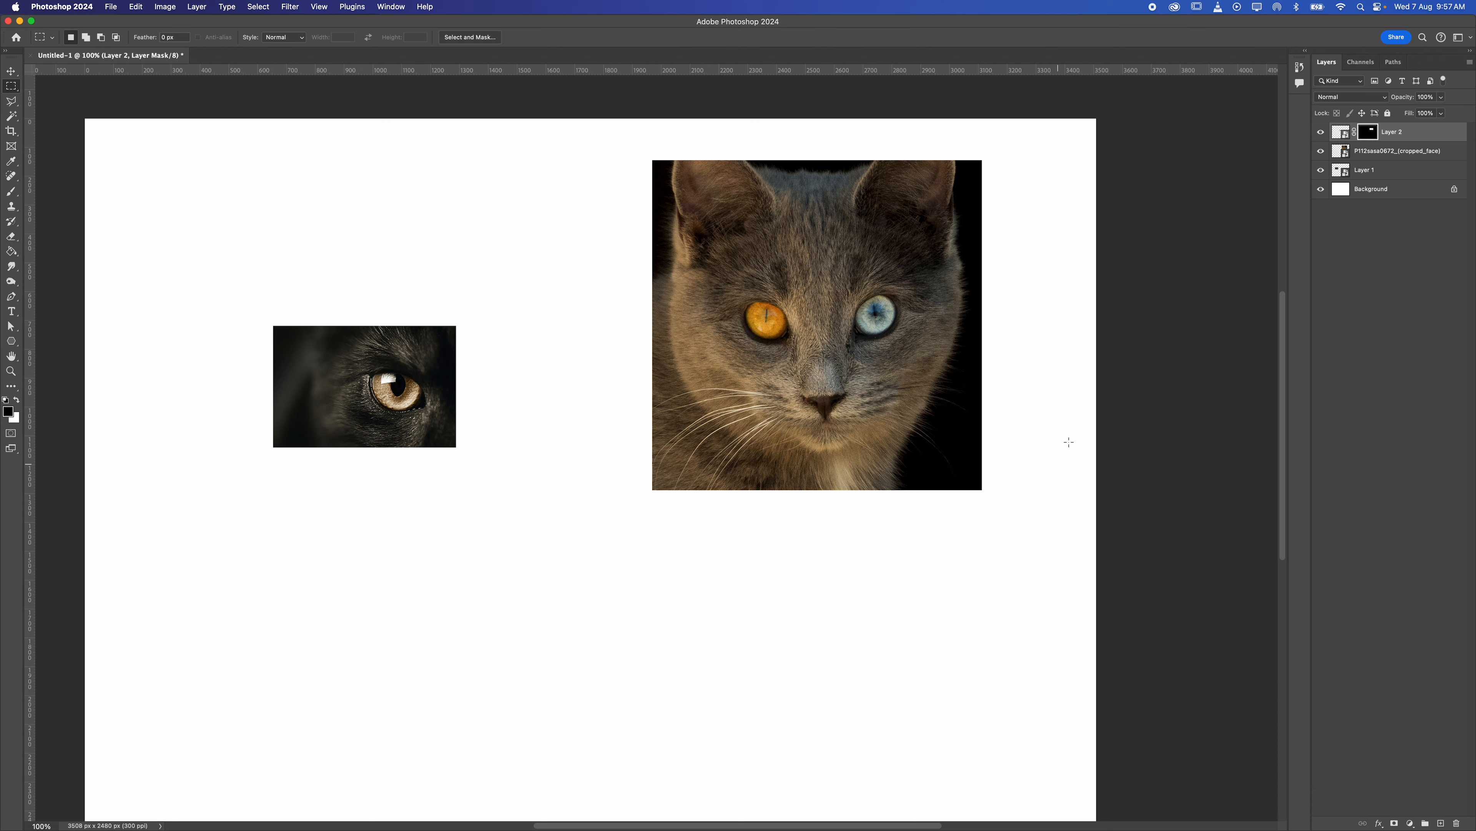
key(super+z)
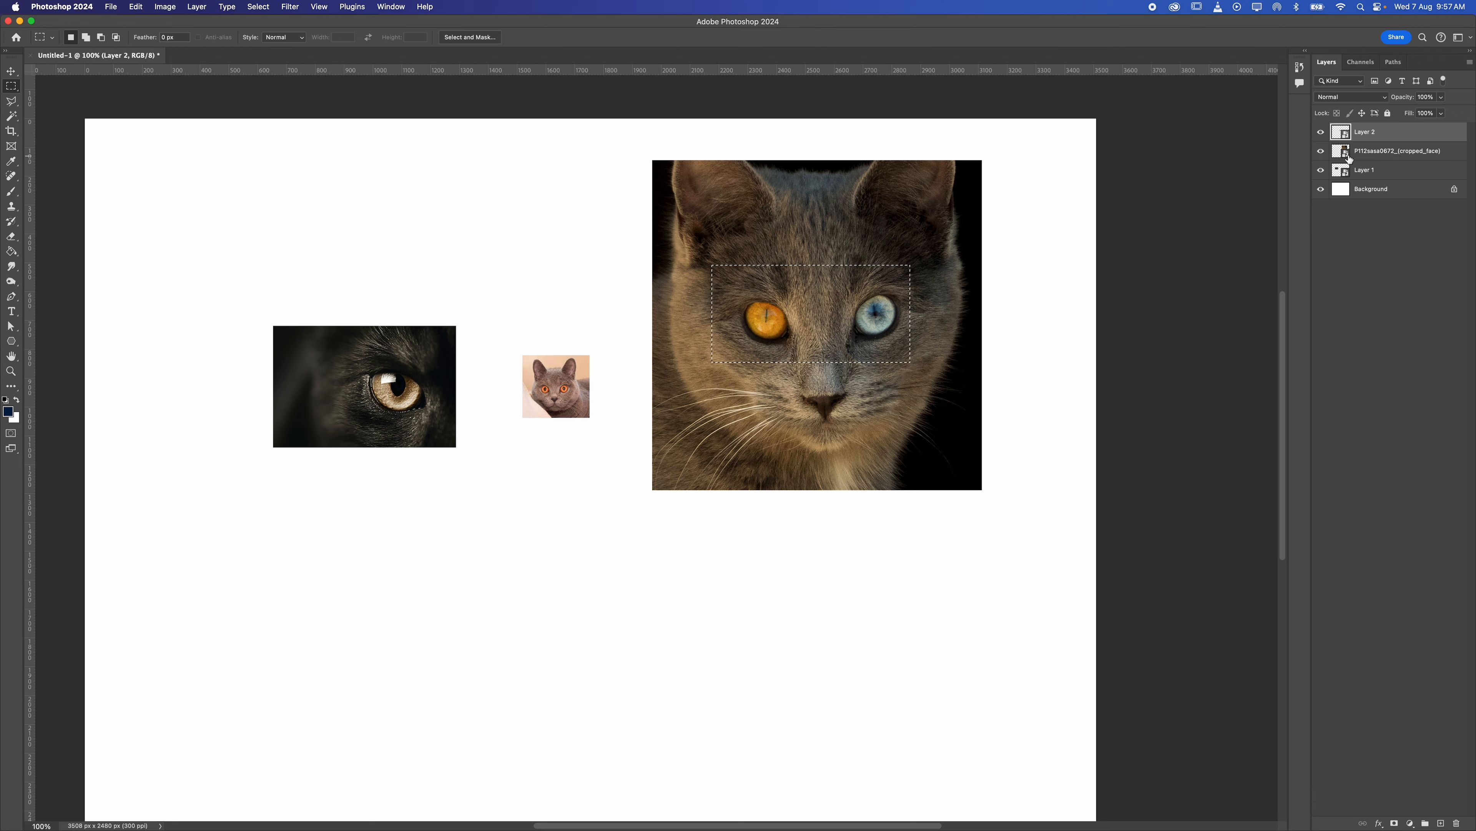
key(super+z)
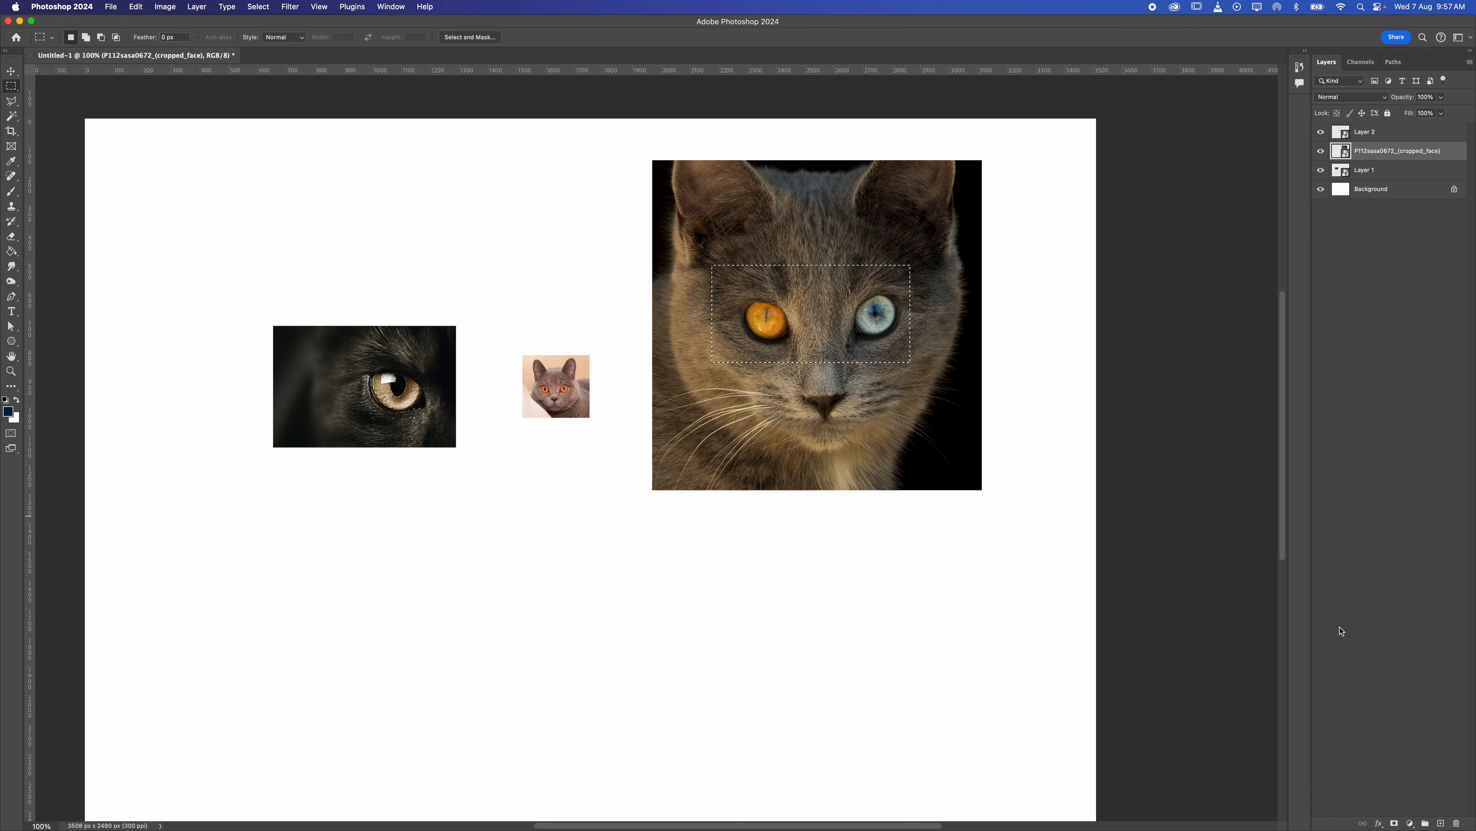
click(1395, 823)
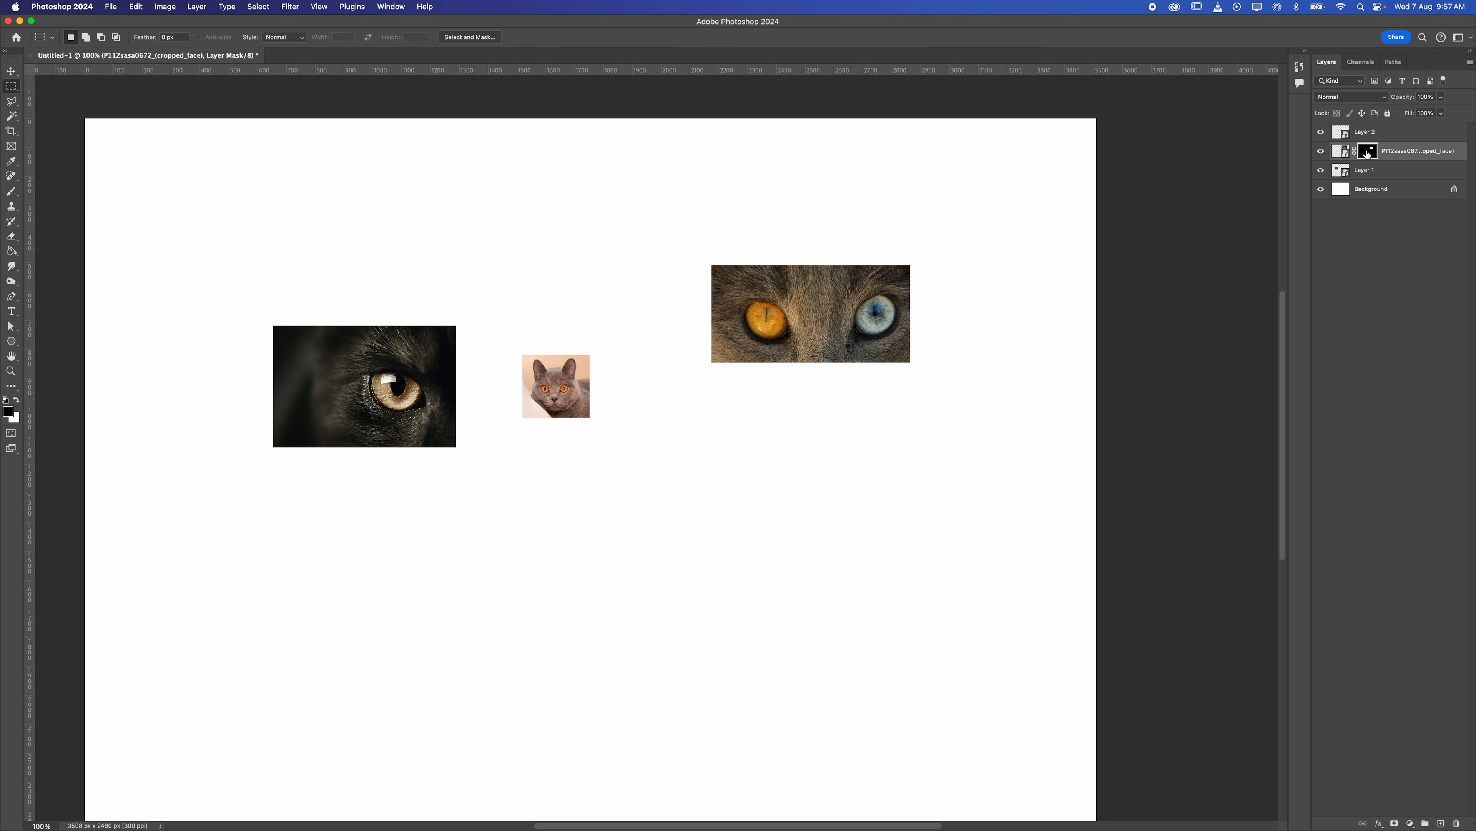
Target the odd-eyed cat layer's image and move the masked eyes down and left, level with the other two images
click(1338, 151)
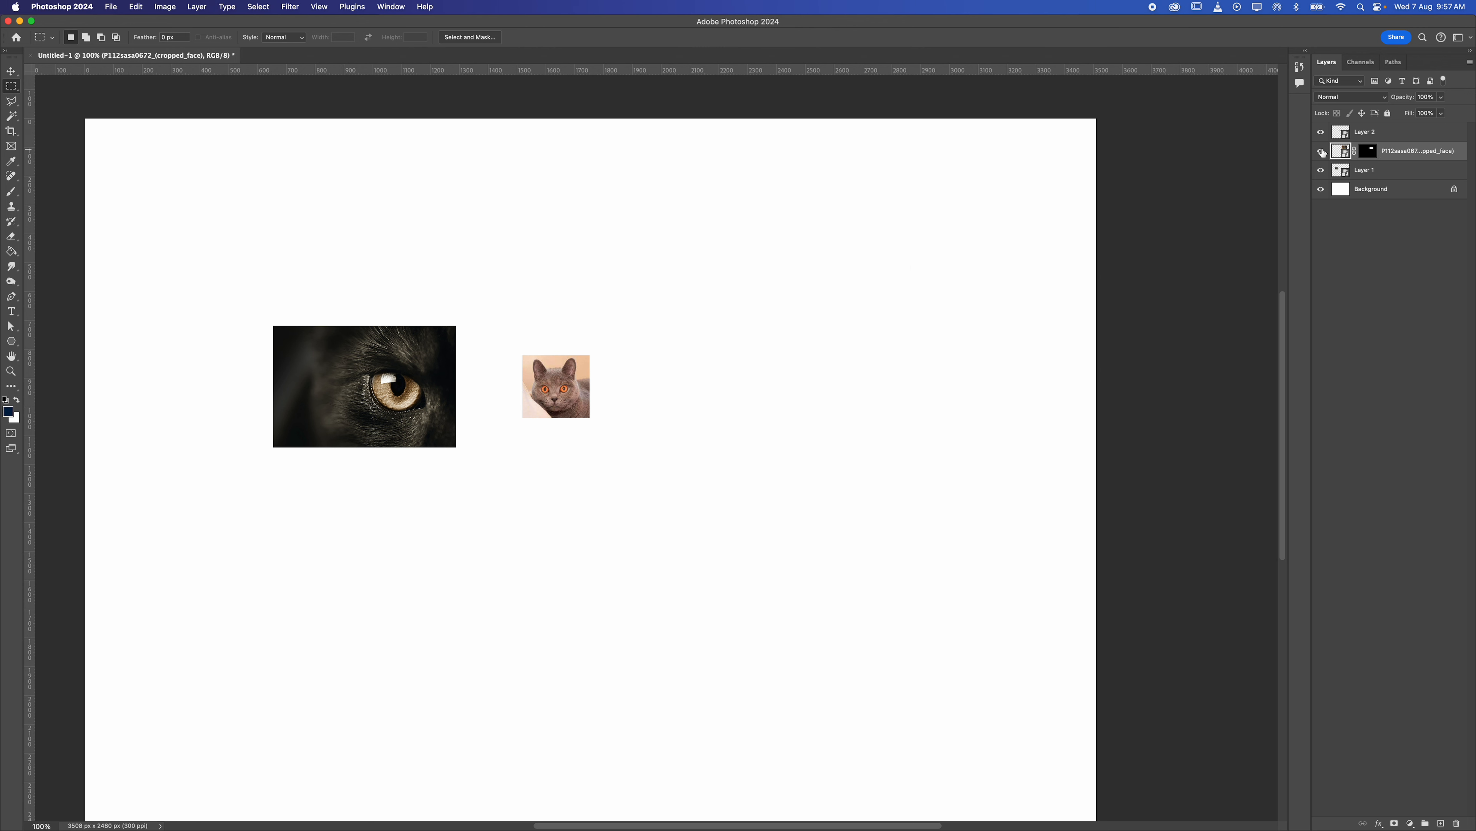
key(v)
drag(819, 301, 756, 373)
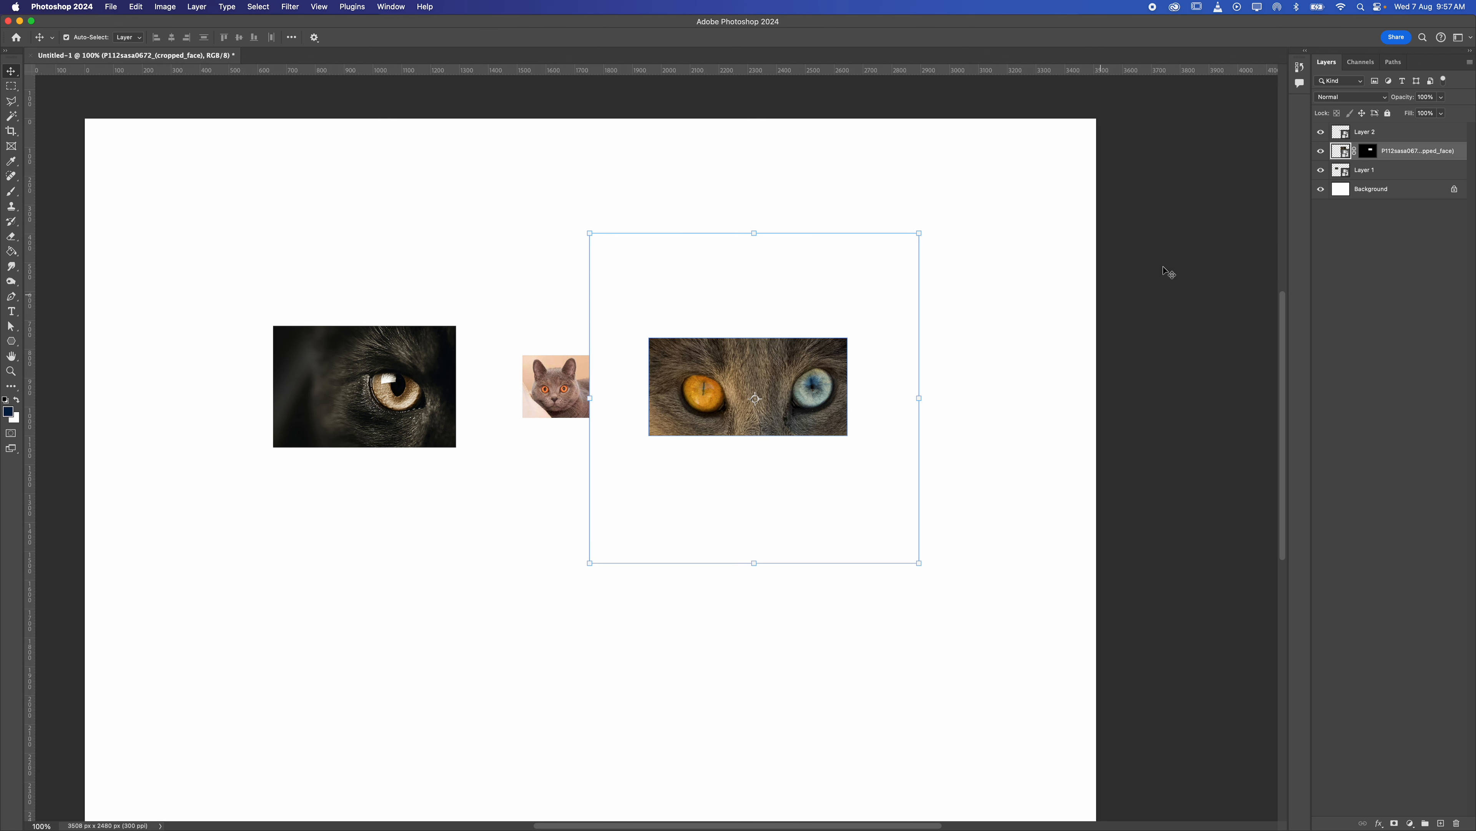
Disable the odd-eyed cat's layer mask to show the full picture, and enable the mask again
right_click(1369, 151)
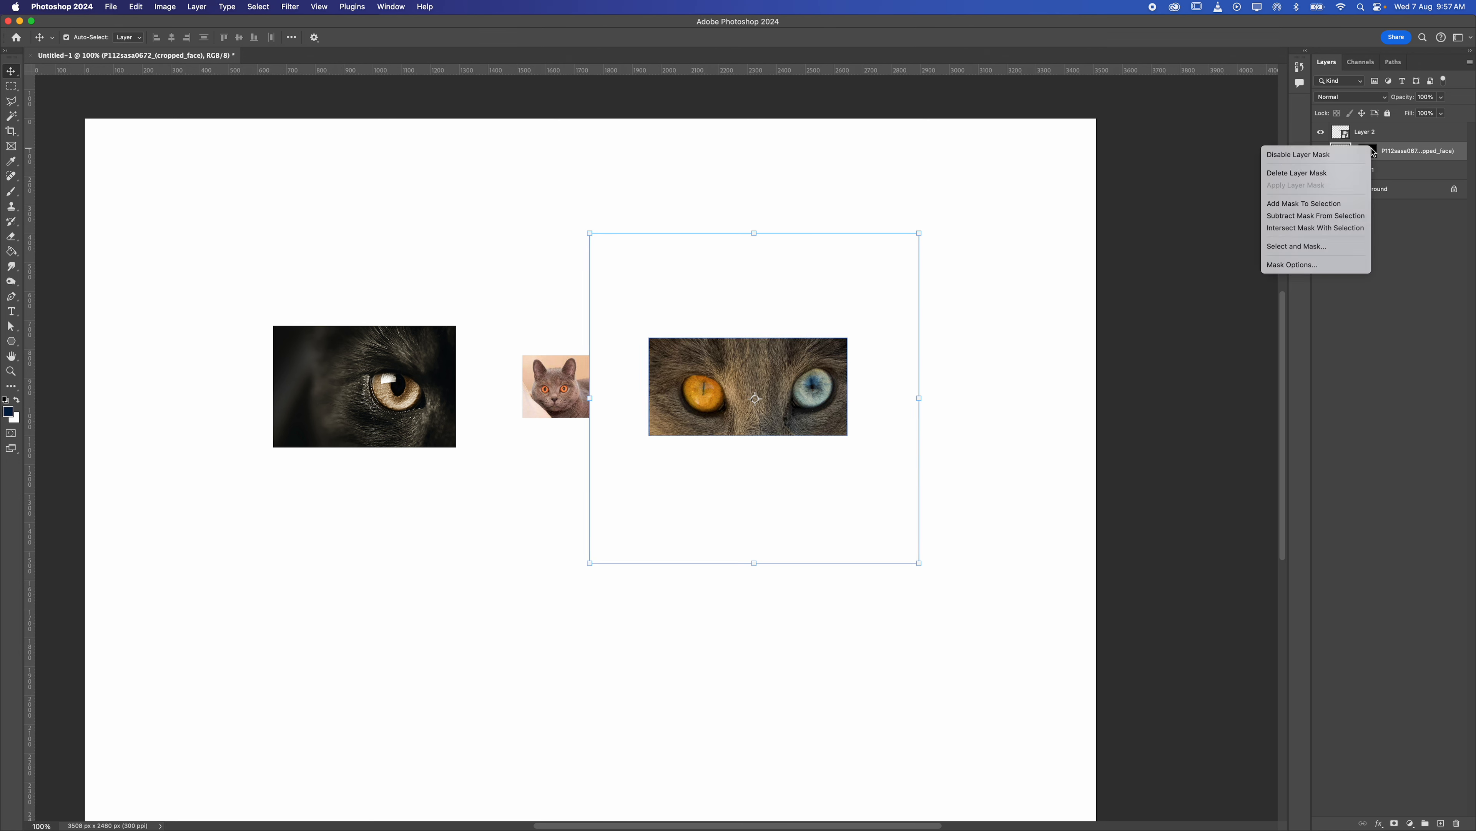
click(1339, 154)
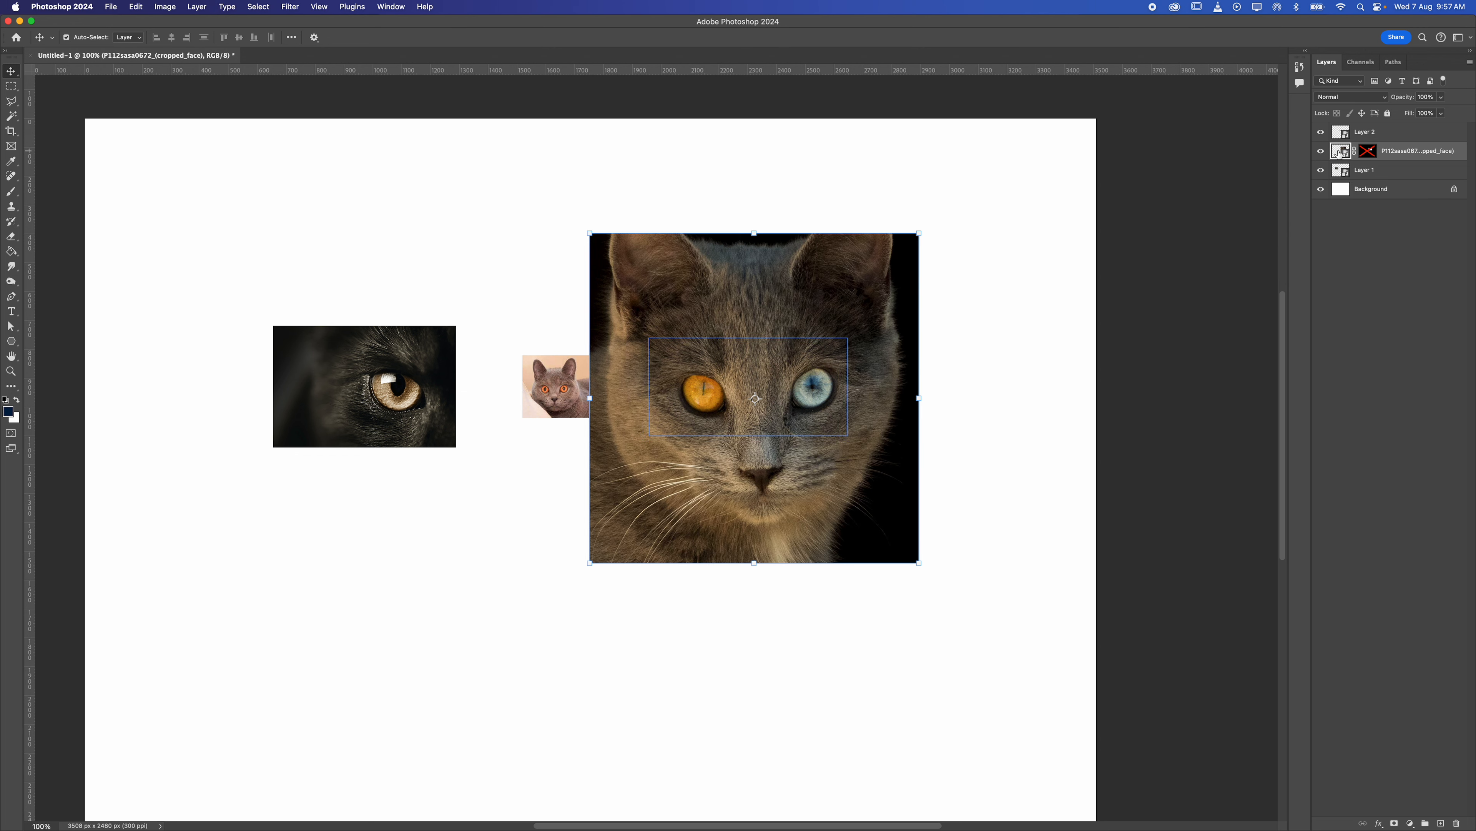
click(1366, 152)
right_click(1366, 152)
key(Escape)
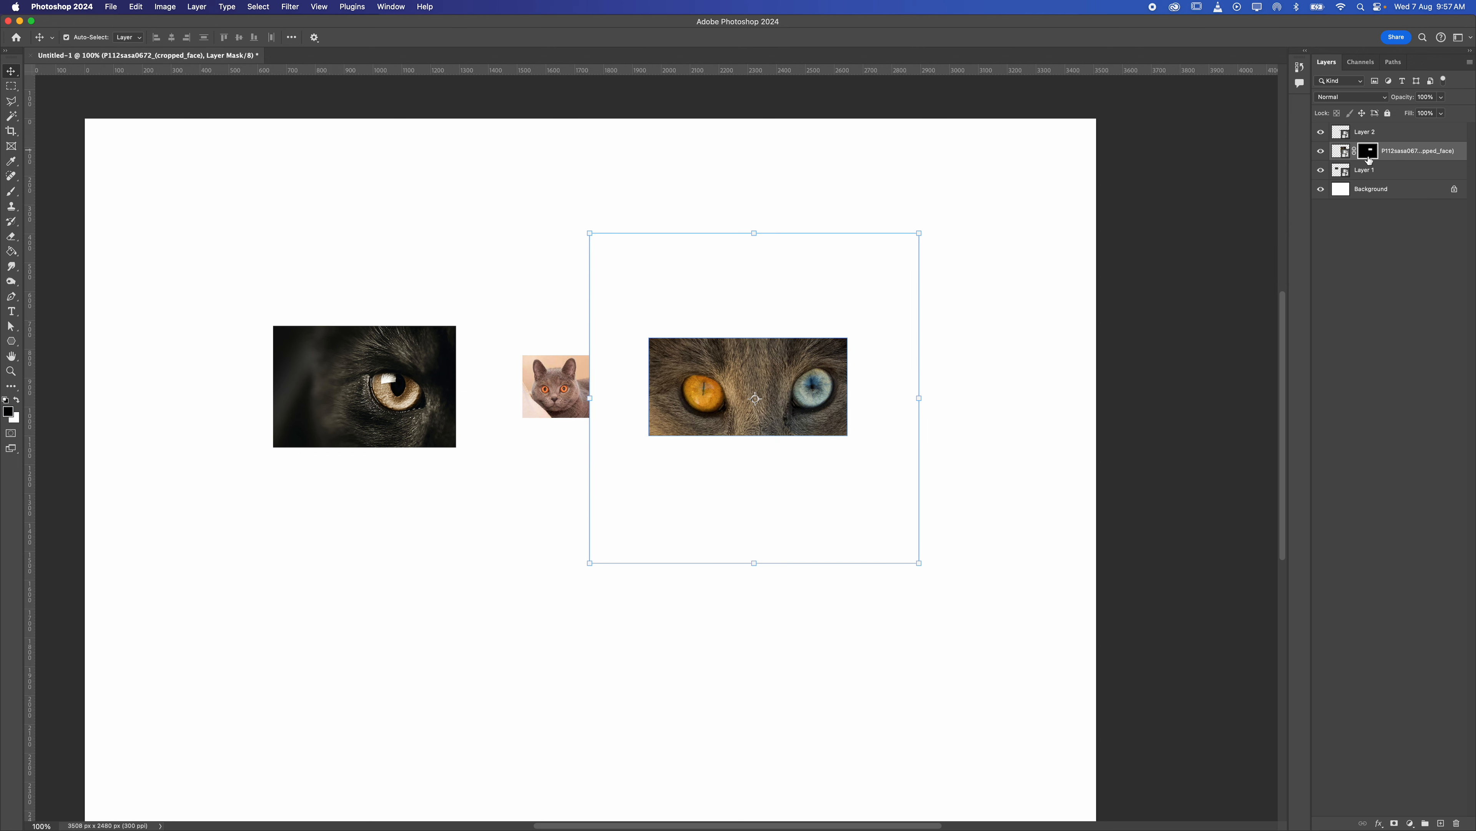
Move the masked eyes above the black cat's eye with left edges aligned, and place the small cat beside them with level tops
drag(810, 391, 426, 264)
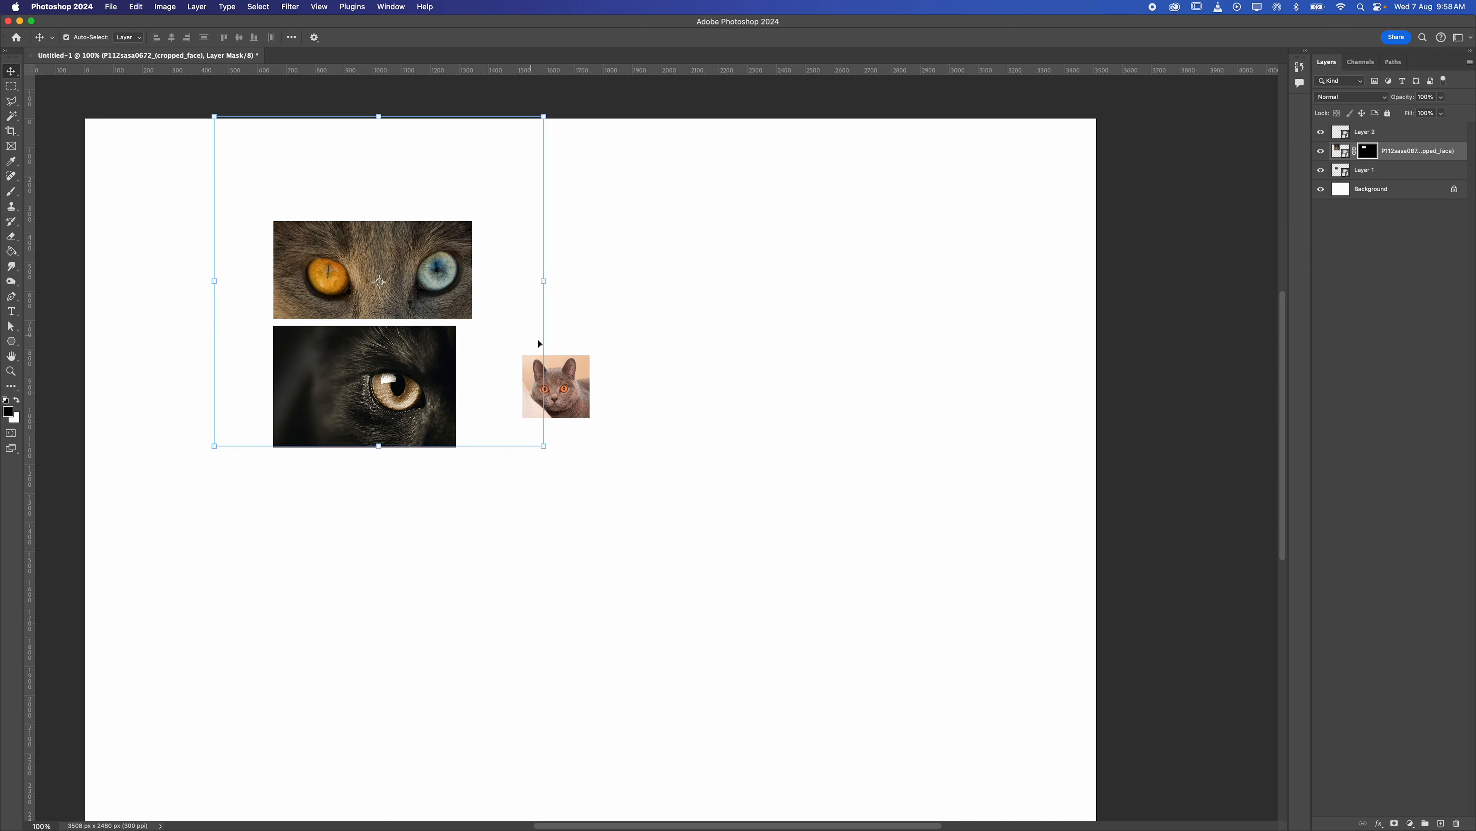
click(566, 374)
click(581, 329)
drag(558, 378, 524, 229)
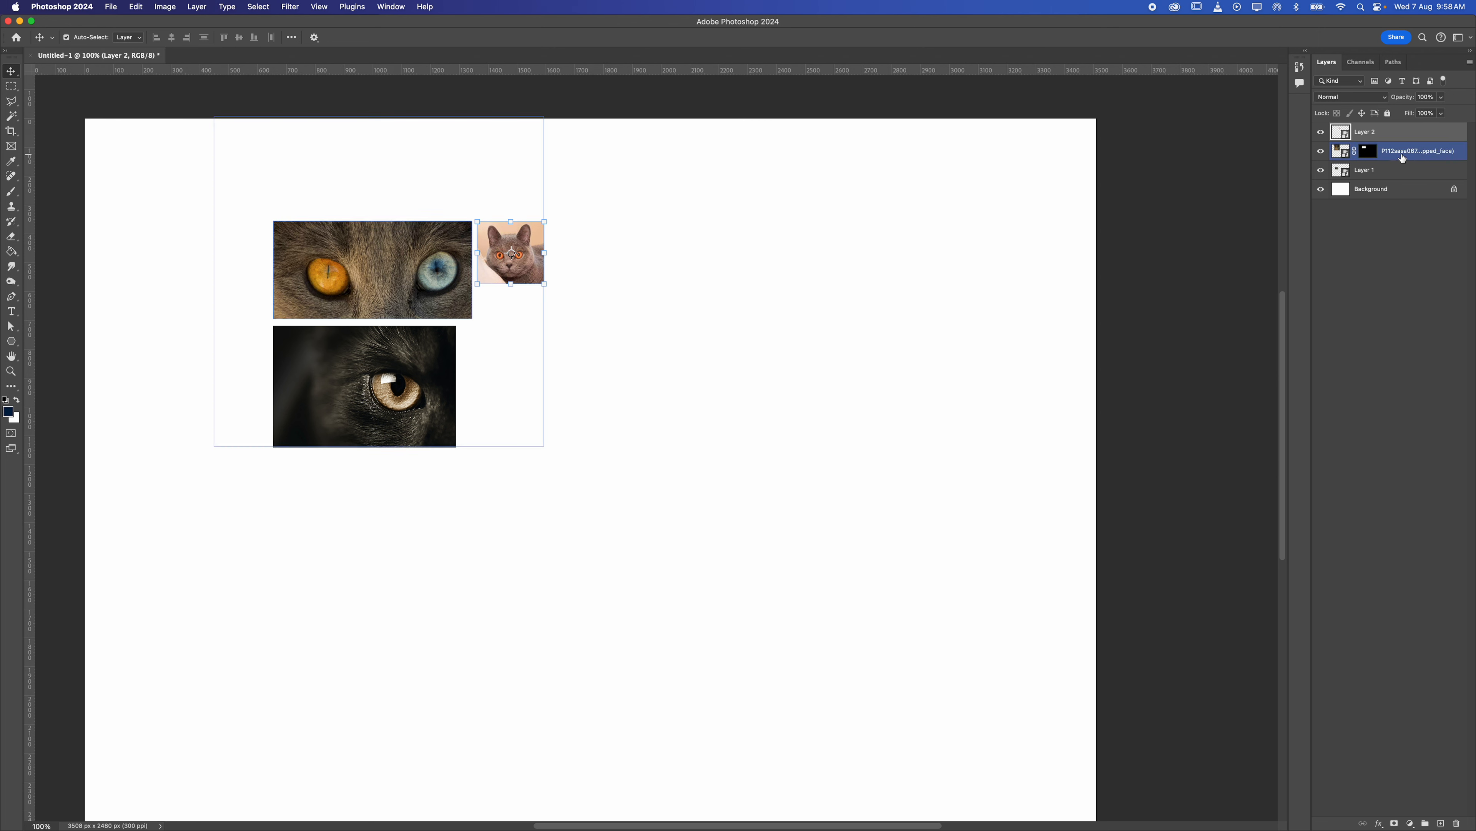
click(1419, 151)
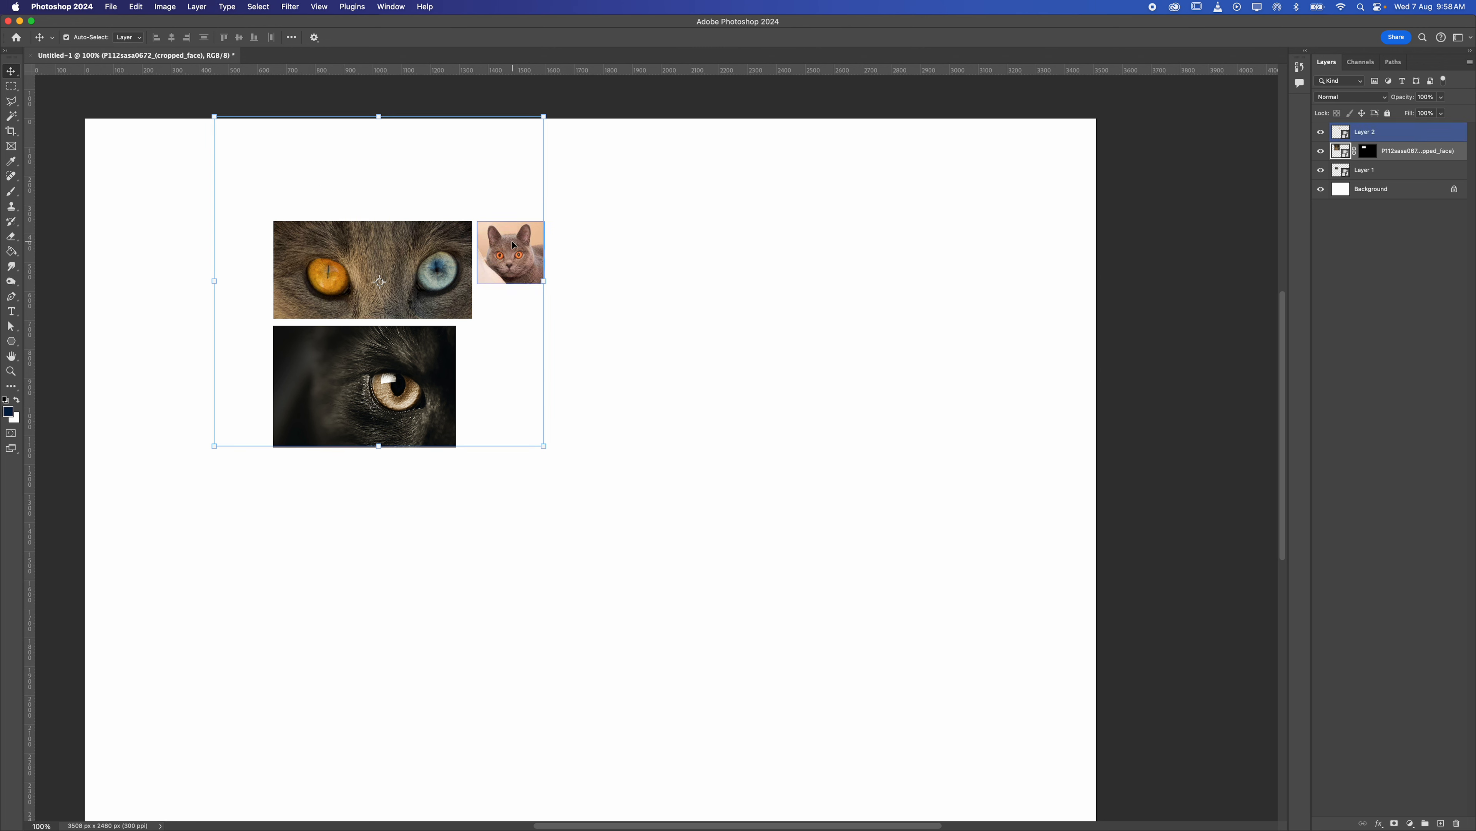
mouse_move(503, 259)
mouse_down()
mouse_move(576, 259)
mouse_move(505, 257)
mouse_up()
Move the black cat's eye beside the small cat, and shift the masked eyes further left and slightly up
drag(421, 363, 698, 255)
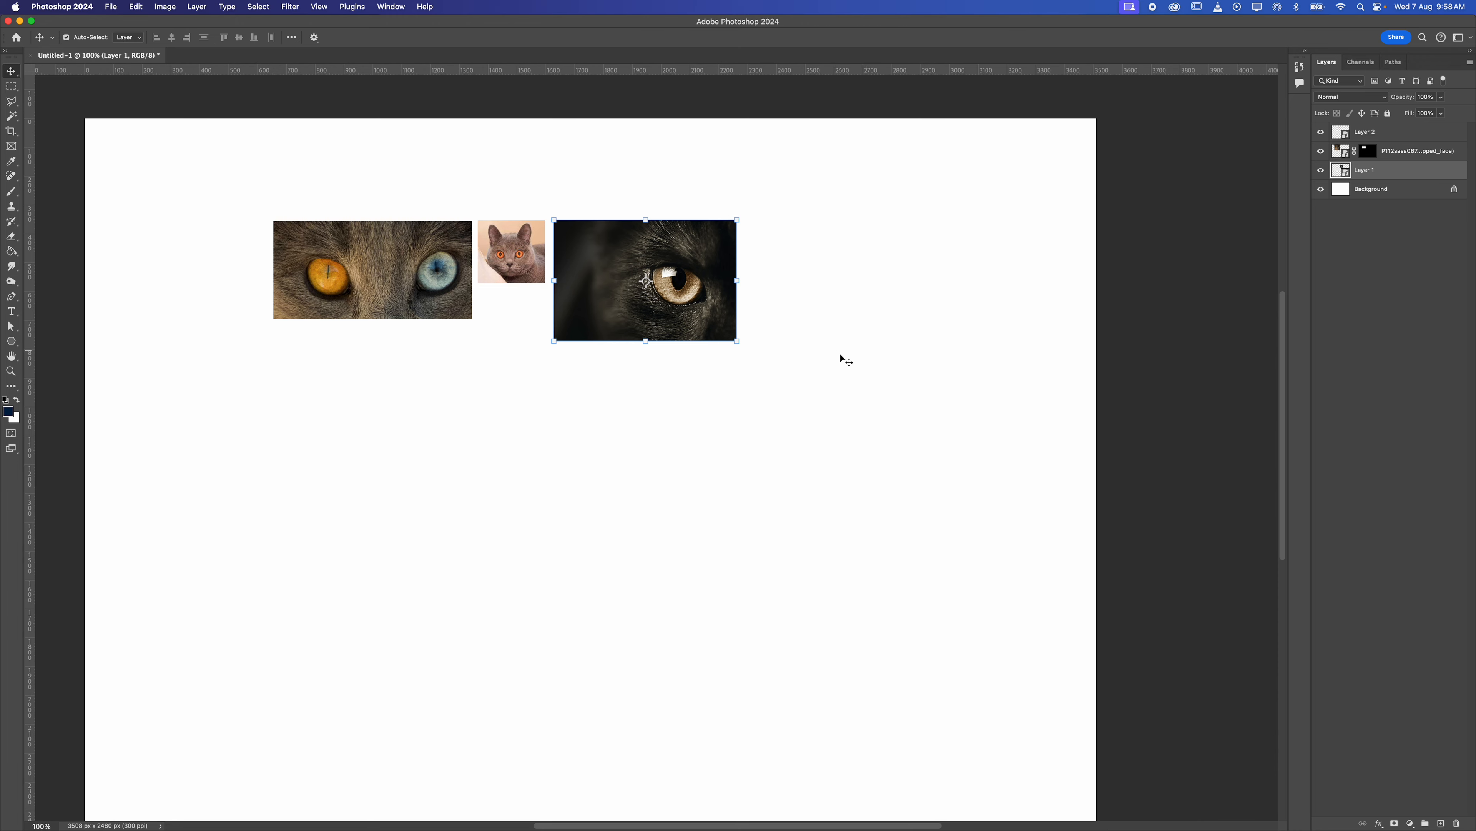
drag(456, 278, 393, 259)
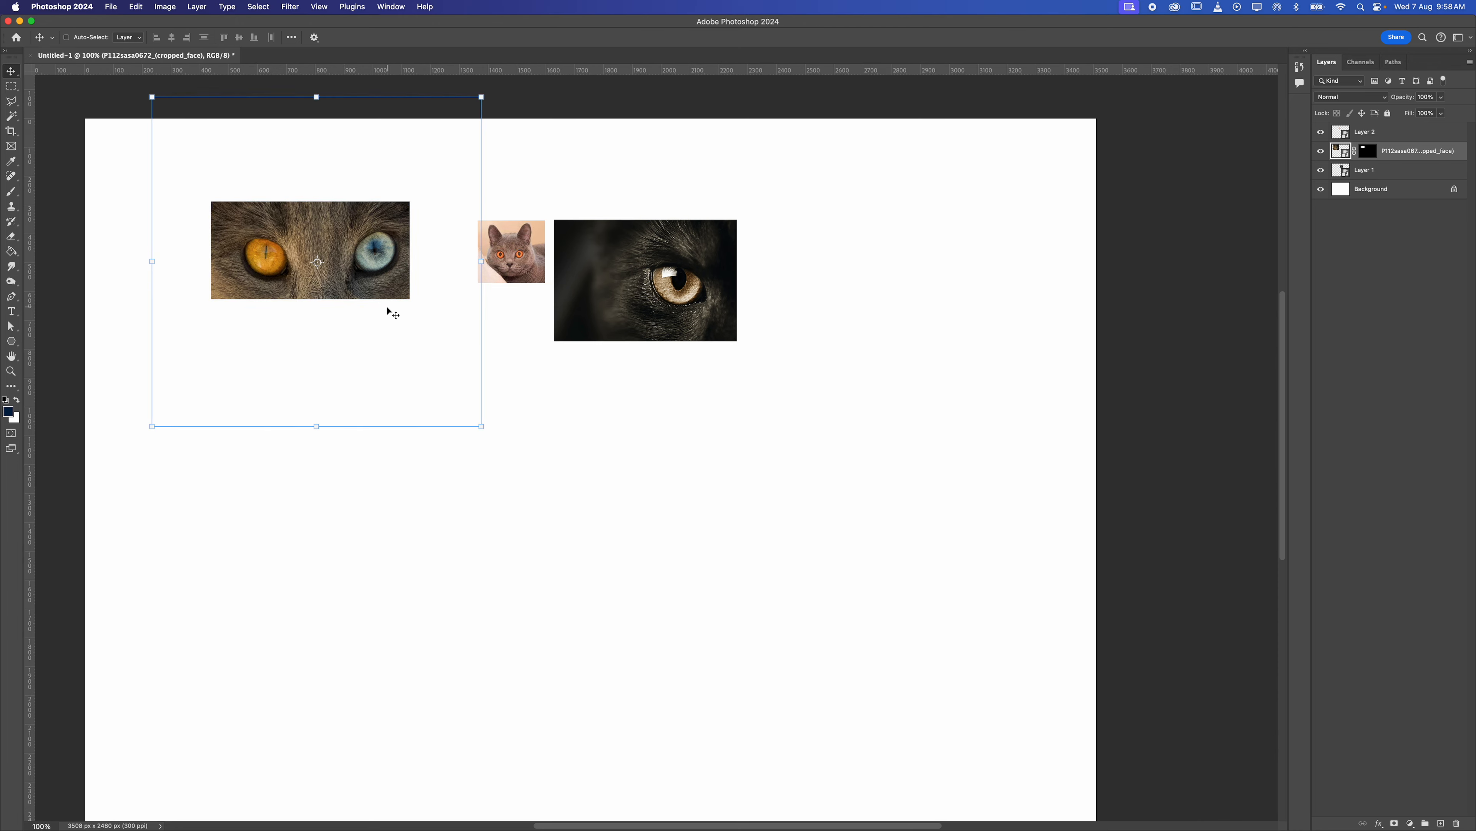
Try rotating and scaling the masked odd-eyed cat image twice, undoing each transform
key(super+t)
drag(506, 431, 391, 347)
drag(467, 387, 657, 447)
key(Return)
click(691, 315)
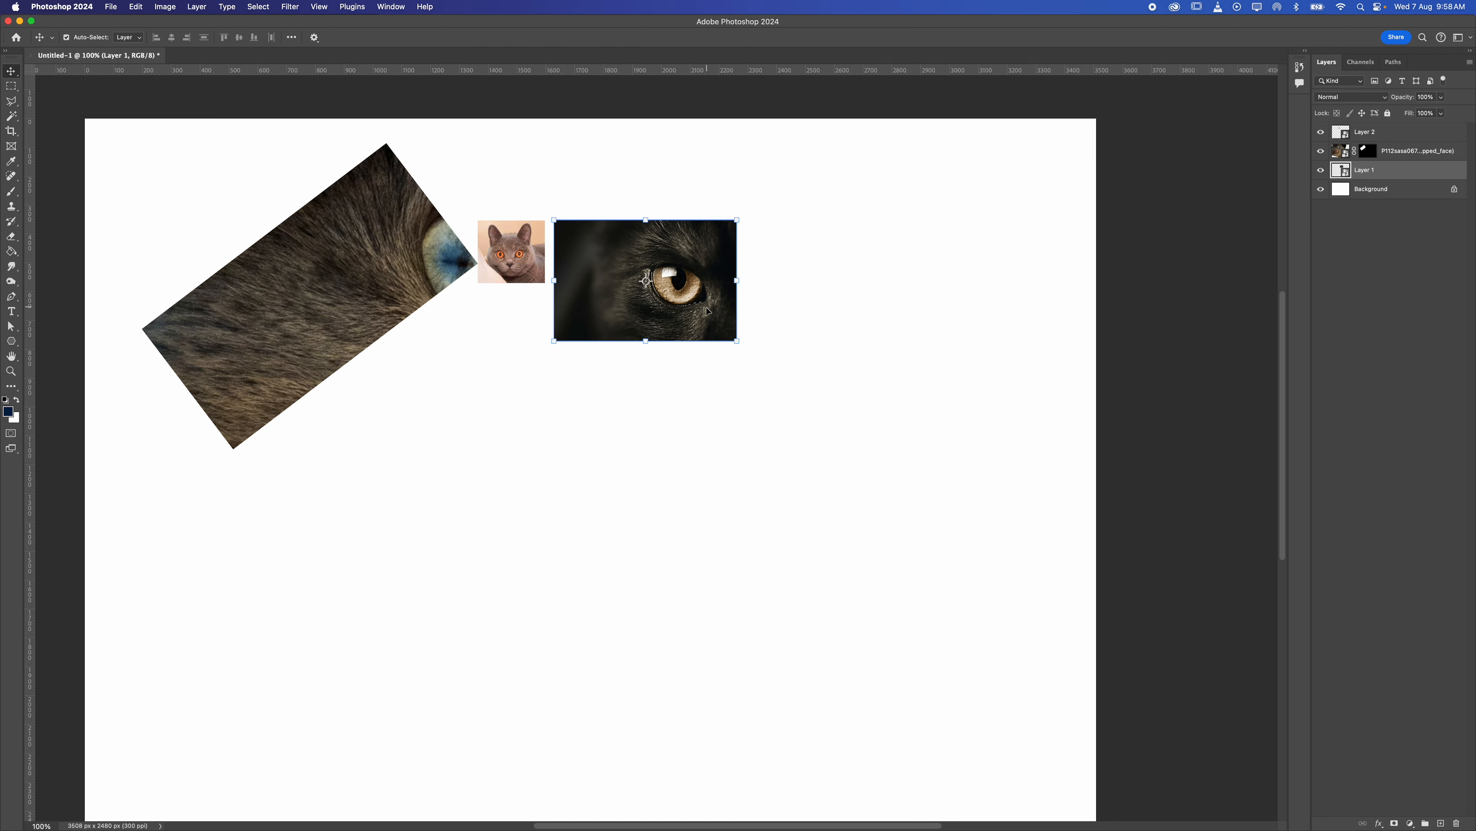
key(super+z)
click(349, 274)
drag(492, 436, 617, 16)
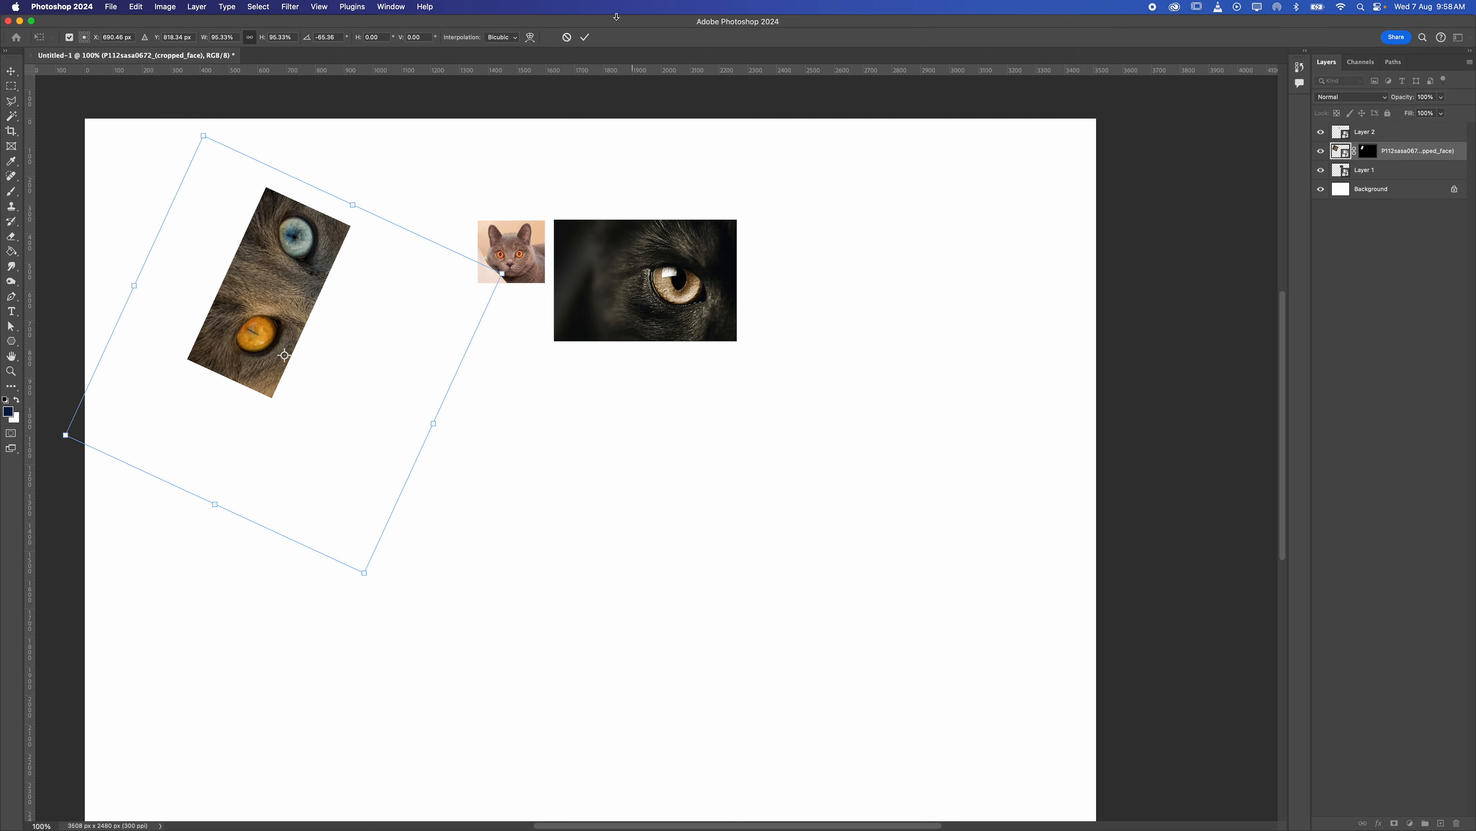
click(586, 38)
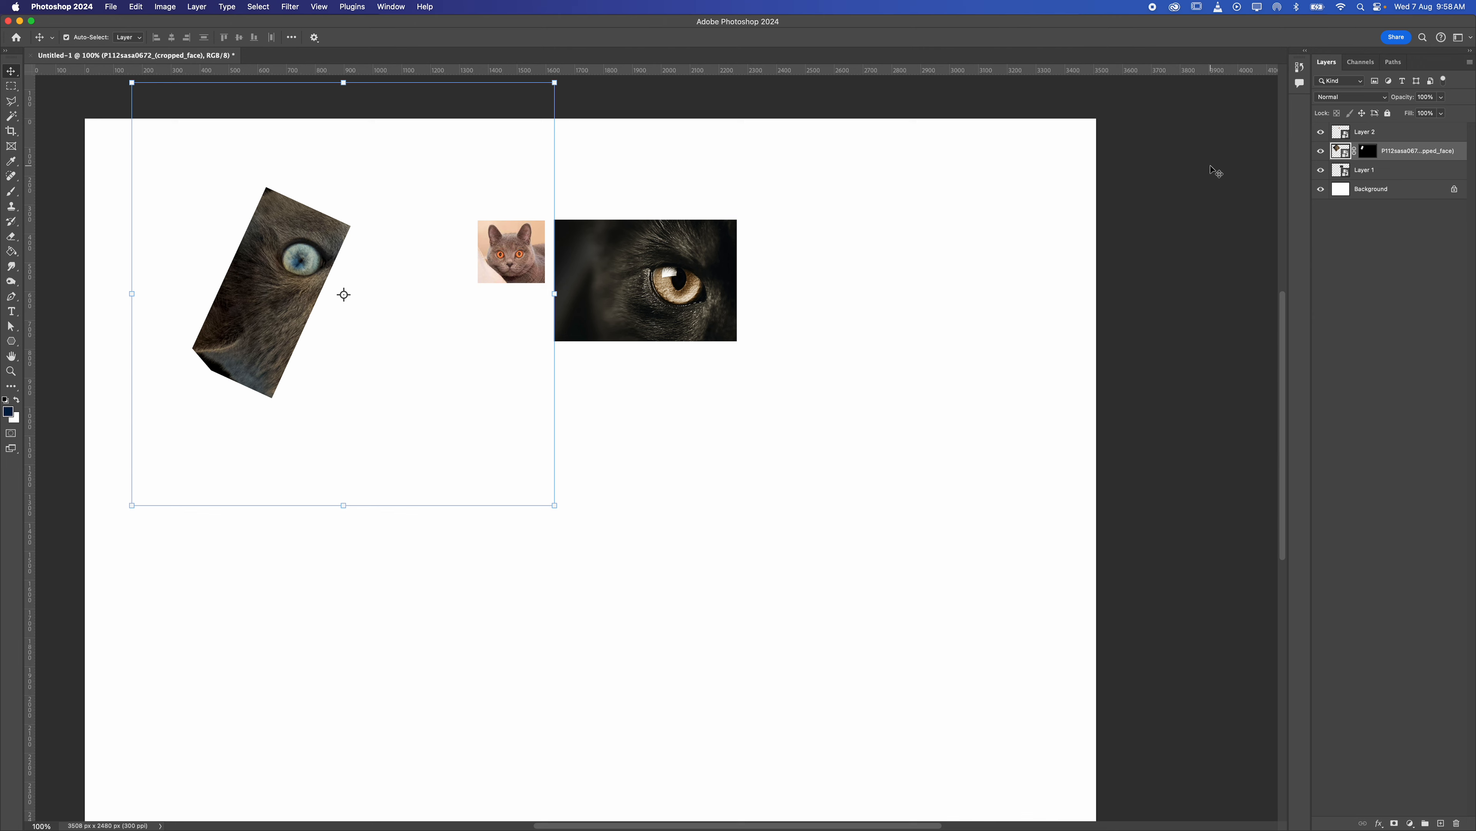
key(super+z)
Enlarge the black cat's eye image to about 26% scale and rotate it about 18 degrees counterclockwise with Free Transform
click(724, 288)
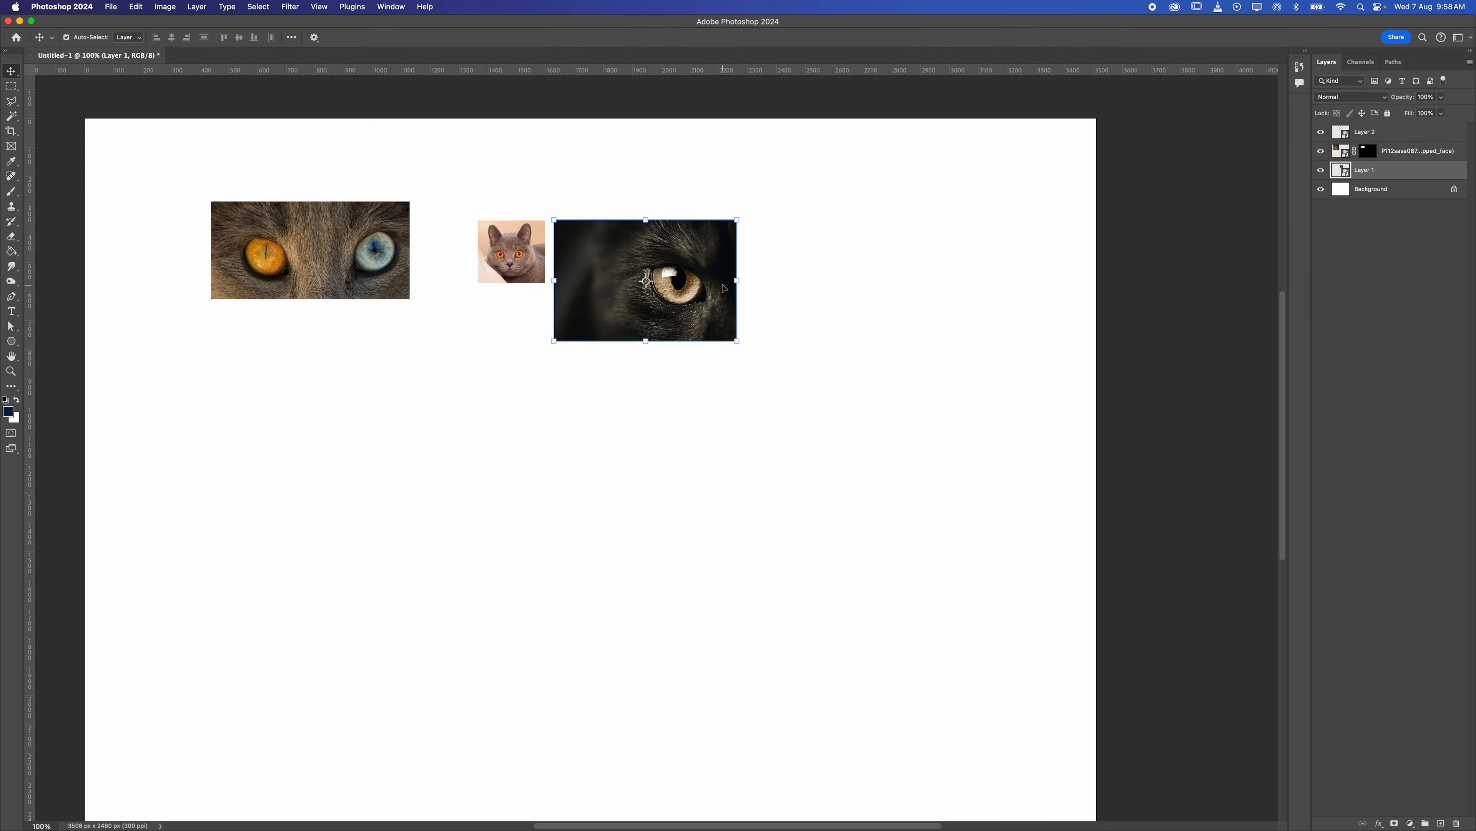
key(super+t)
drag(778, 385, 930, 301)
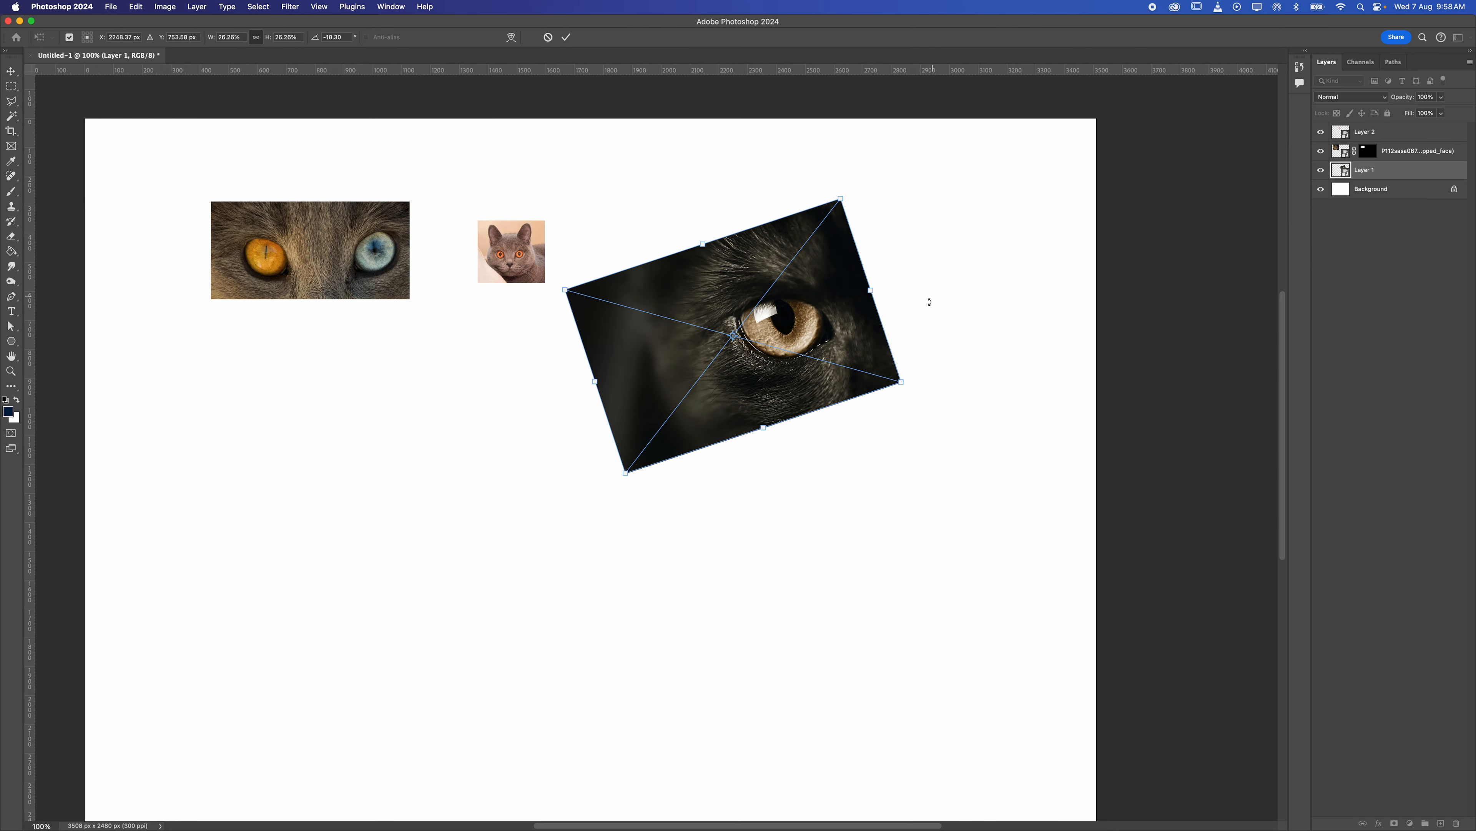
key(Return)
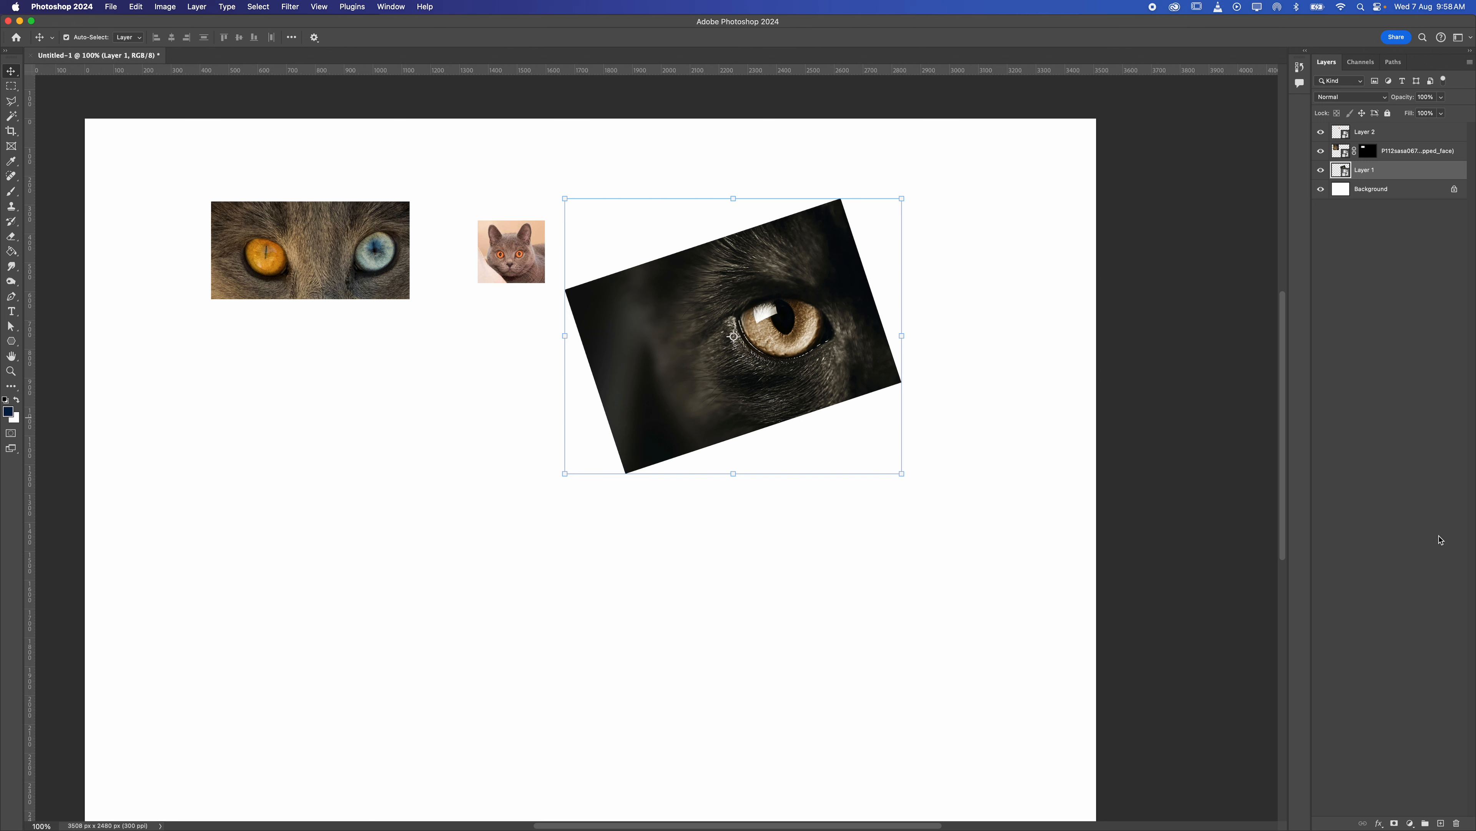
Add an outside Stroke effect of about 48 px to the black cat's eye layer
click(1379, 824)
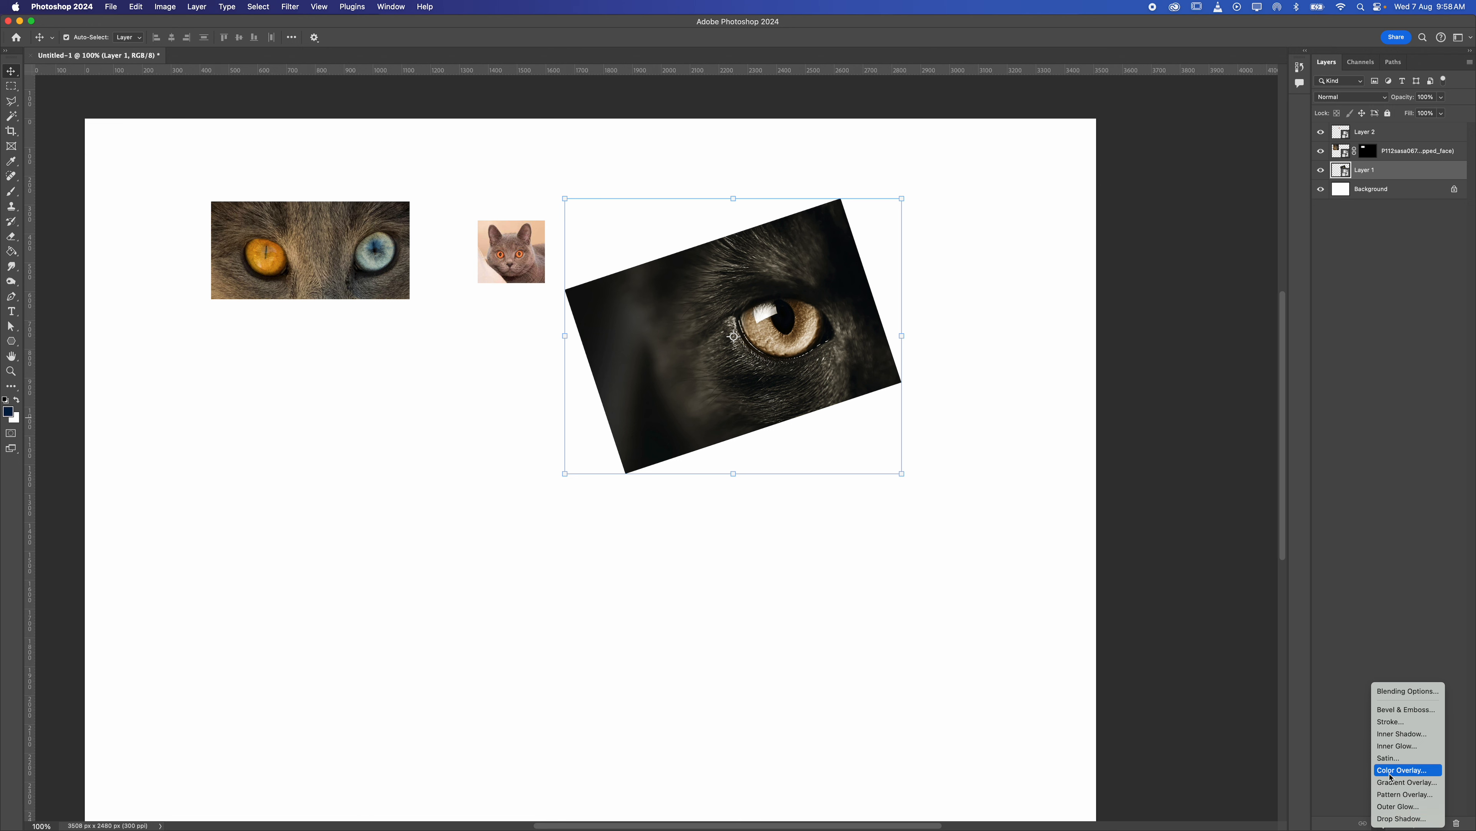
click(1390, 721)
drag(764, 58, 360, 253)
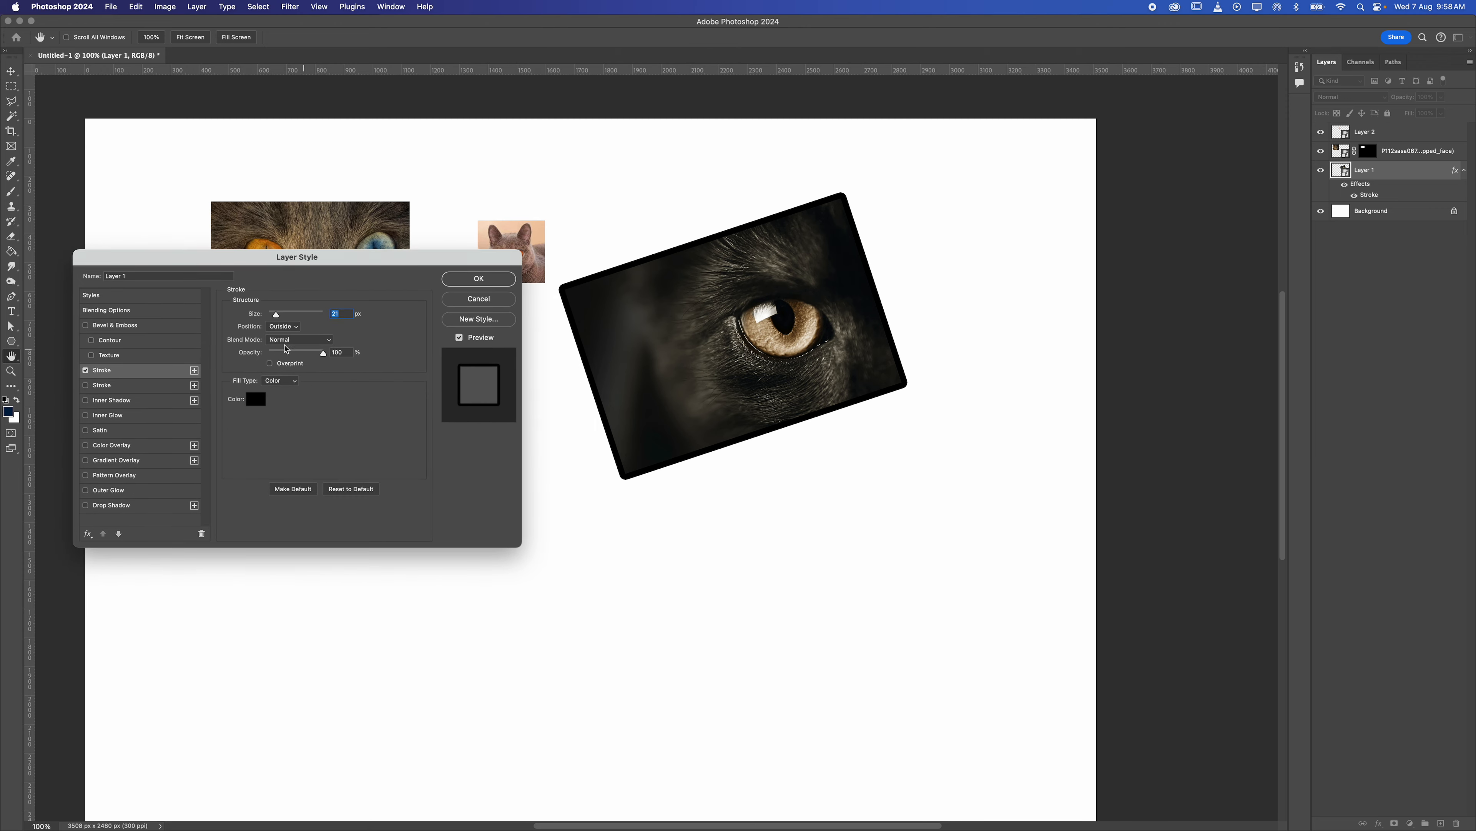
drag(277, 314, 283, 319)
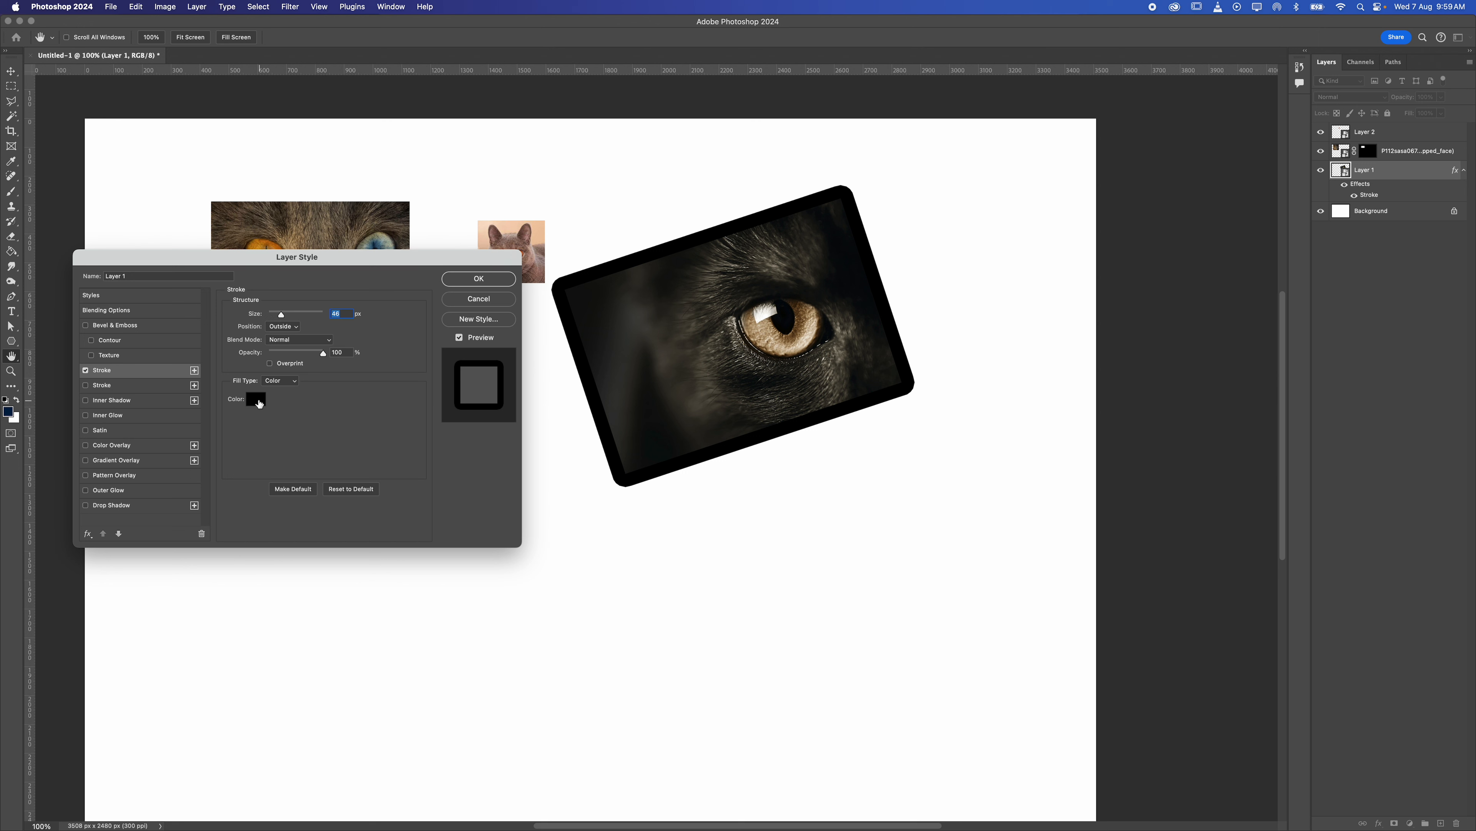
Set the stroke colour of the black cat's eye frame to a muted grey-beige
click(257, 401)
click(421, 269)
click(420, 207)
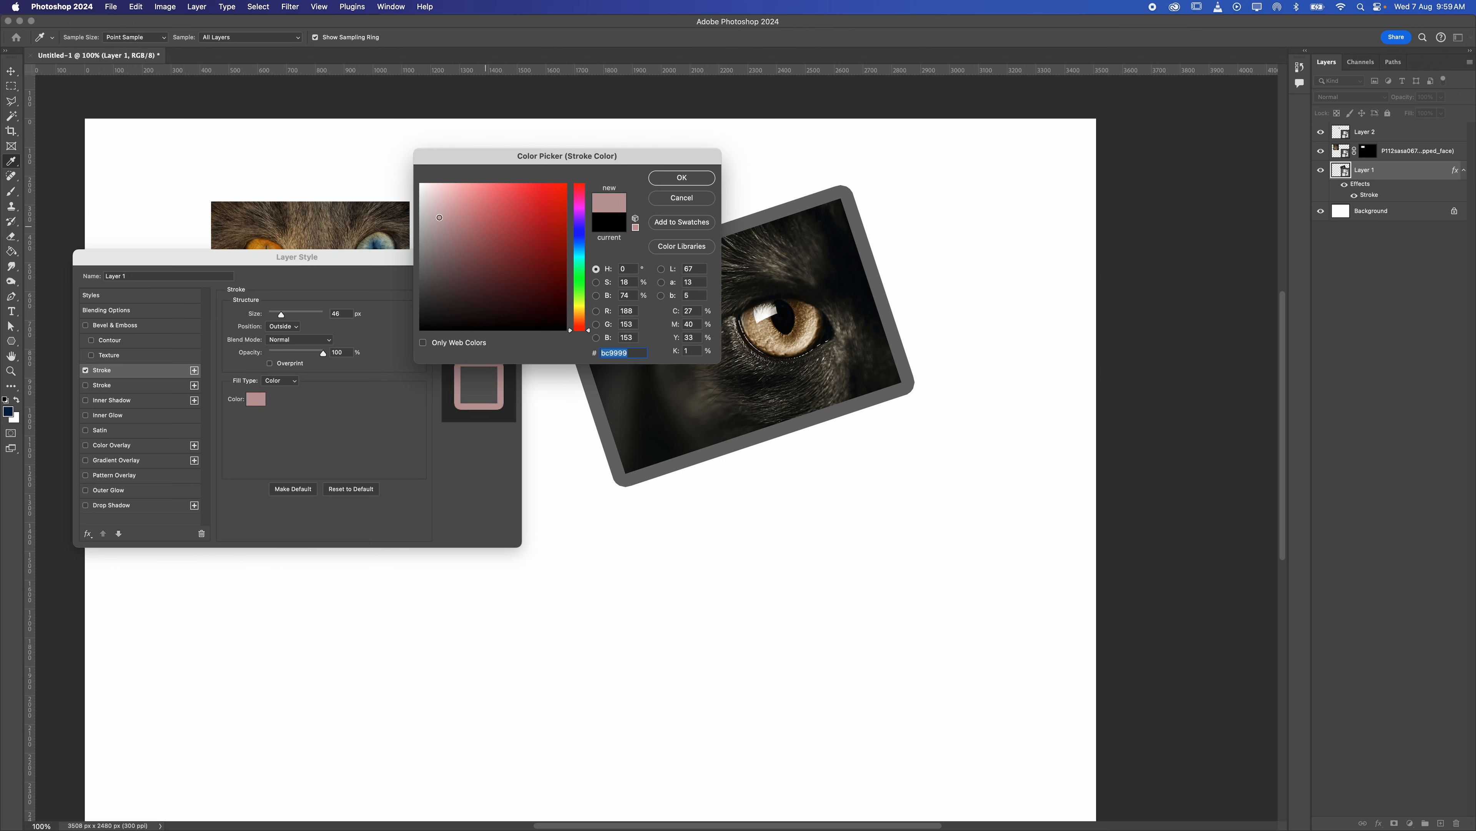
click(681, 177)
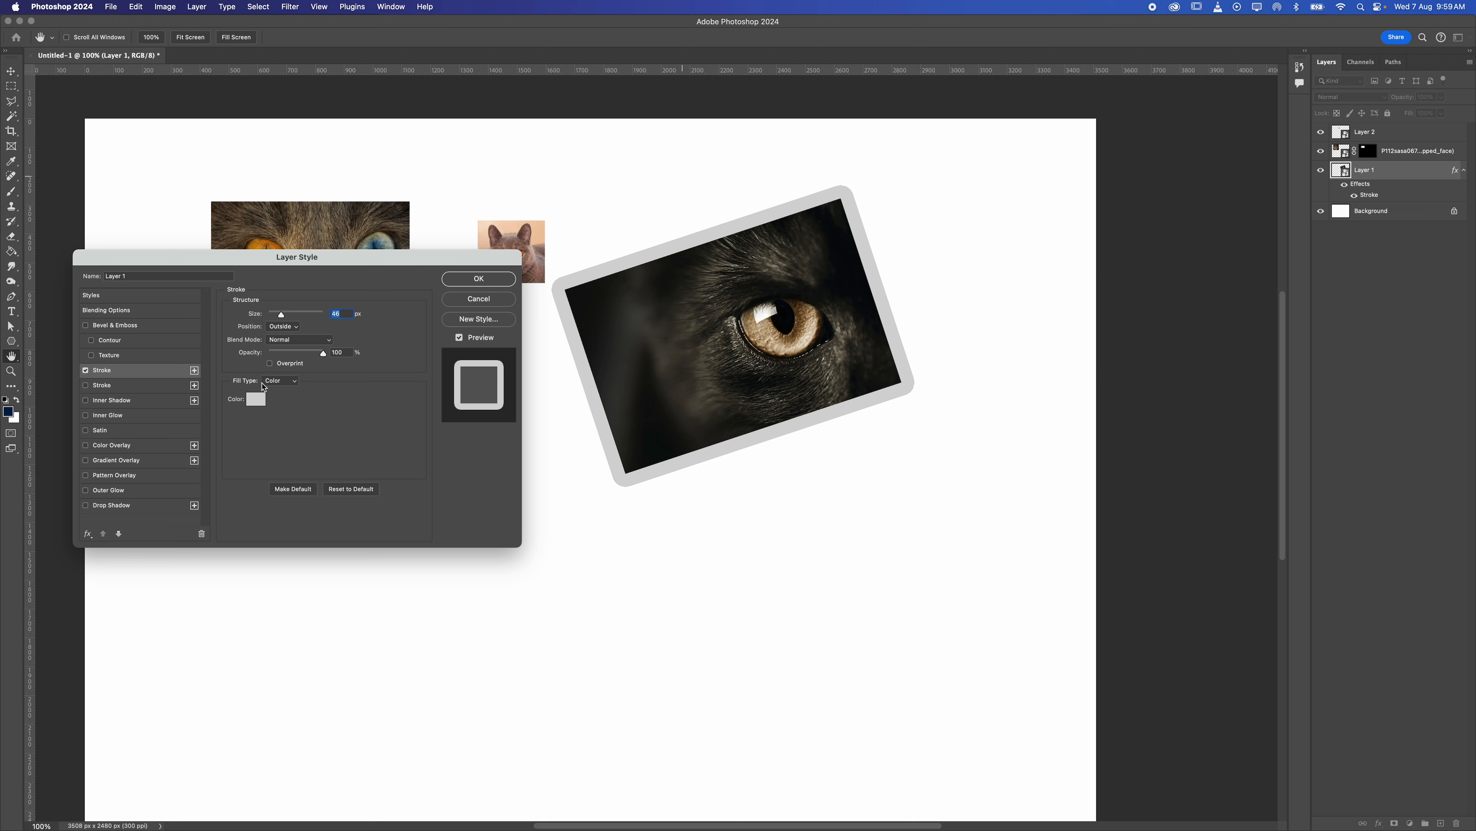
click(256, 401)
click(577, 311)
click(425, 200)
click(434, 224)
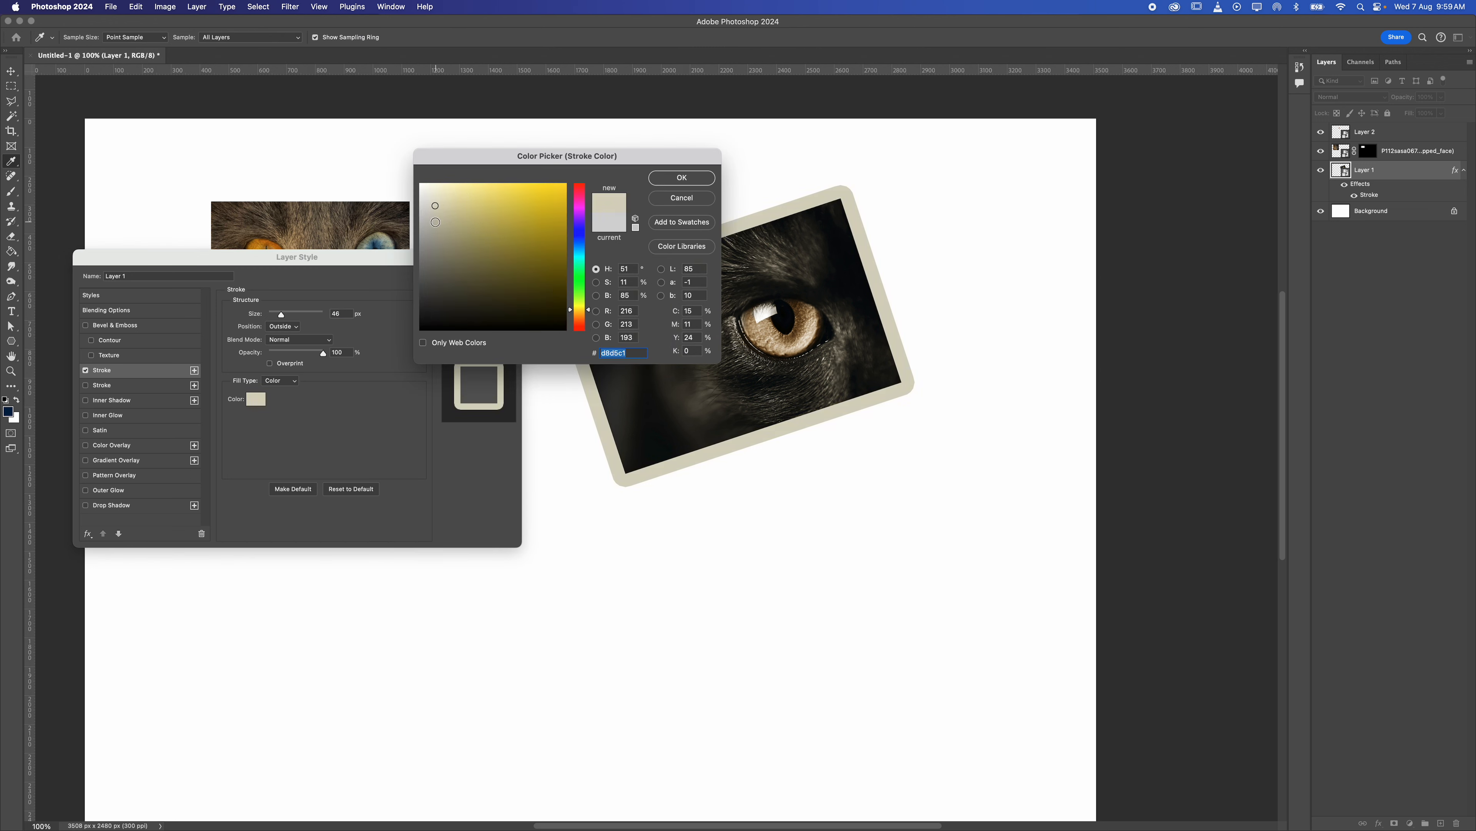
click(681, 178)
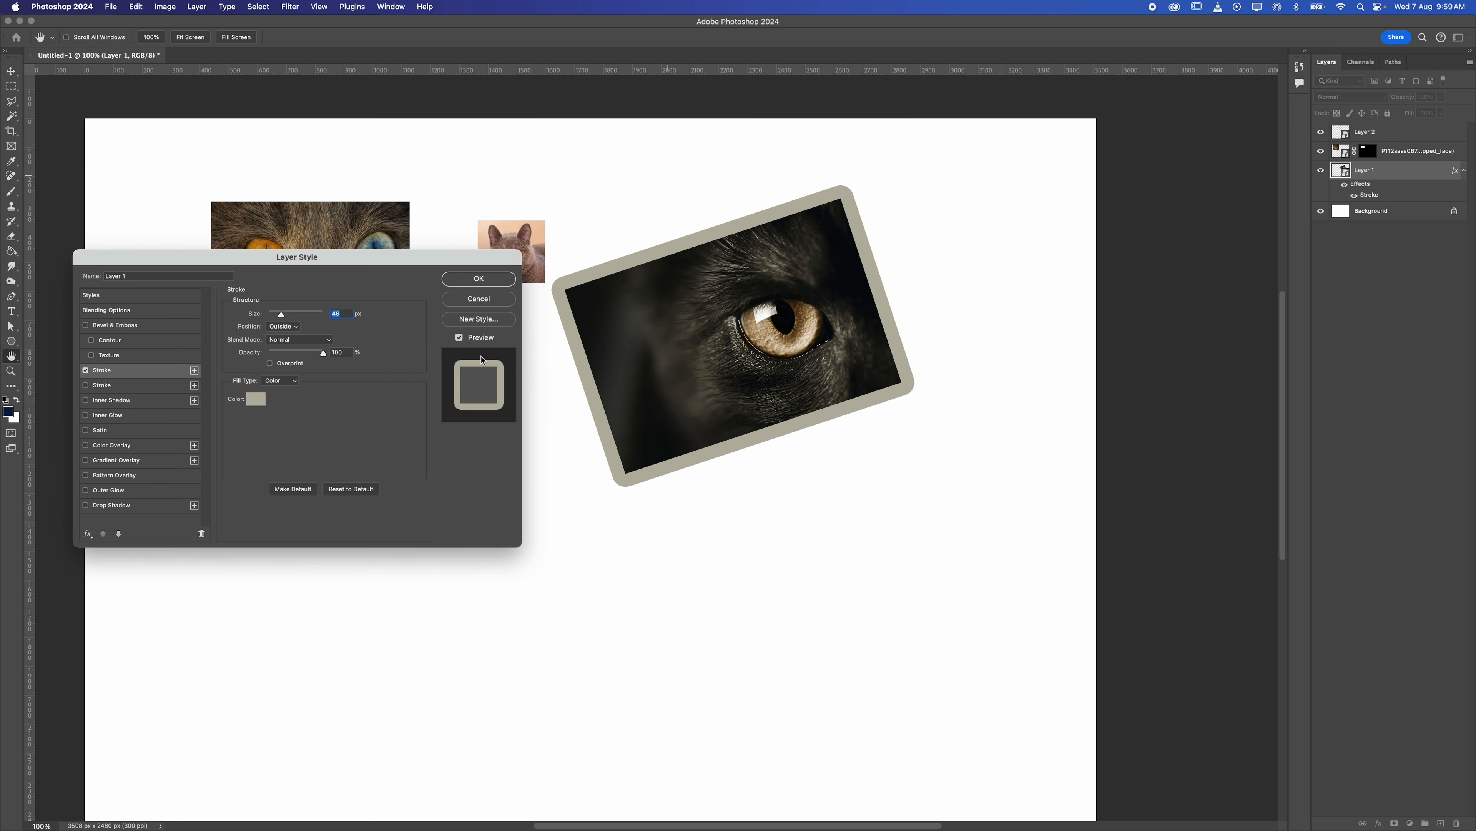
Add a Drop Shadow with 50% opacity, 155° angle, 81 px distance, 21% spread and 51 px size, and apply the layer style
click(107, 505)
drag(276, 337, 274, 396)
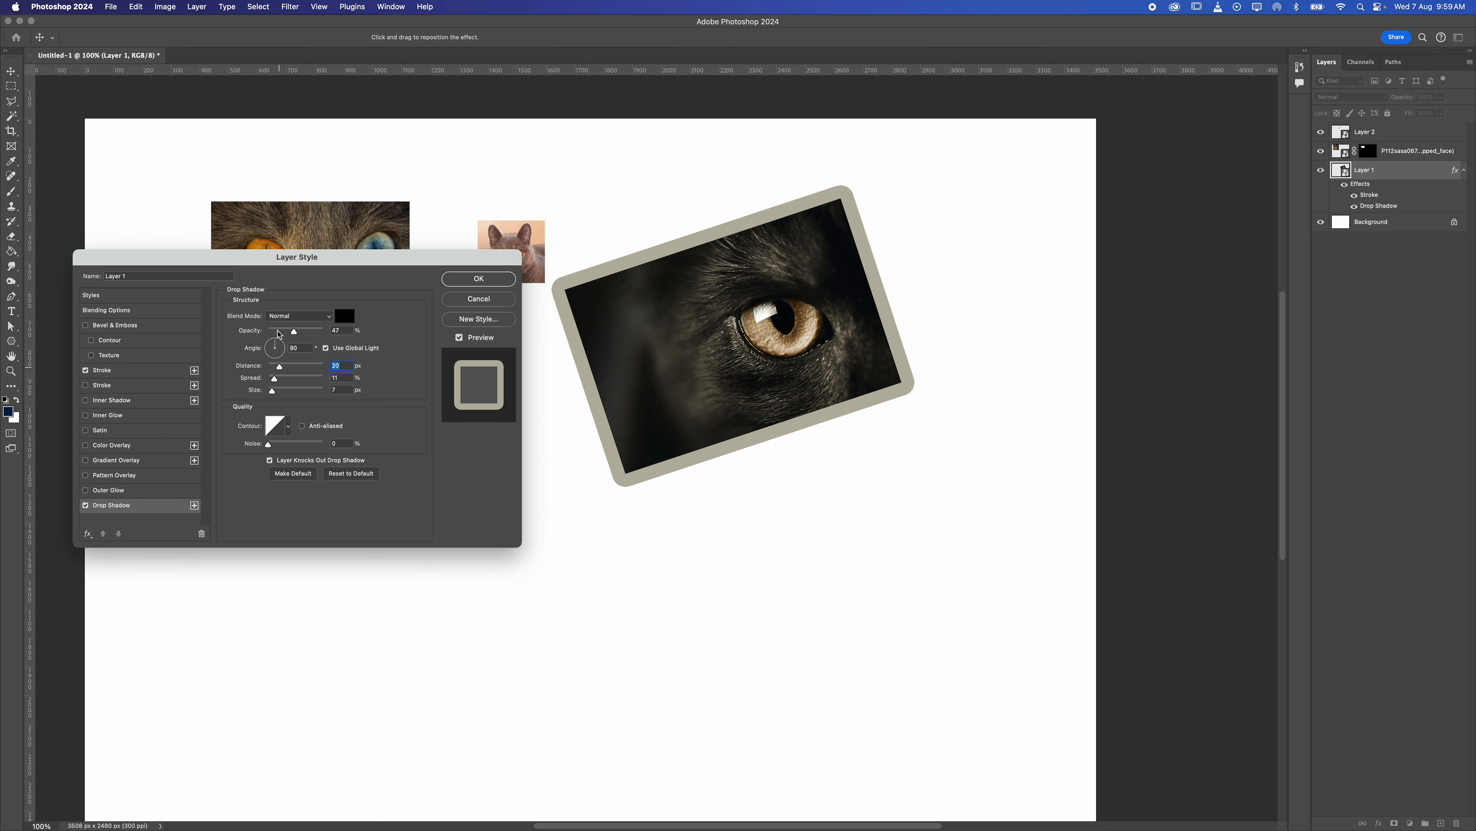
drag(295, 331, 327, 335)
drag(276, 395, 279, 391)
mouse_move(273, 368)
mouse_down()
mouse_move(306, 368)
mouse_move(283, 393)
mouse_up()
drag(275, 343, 269, 349)
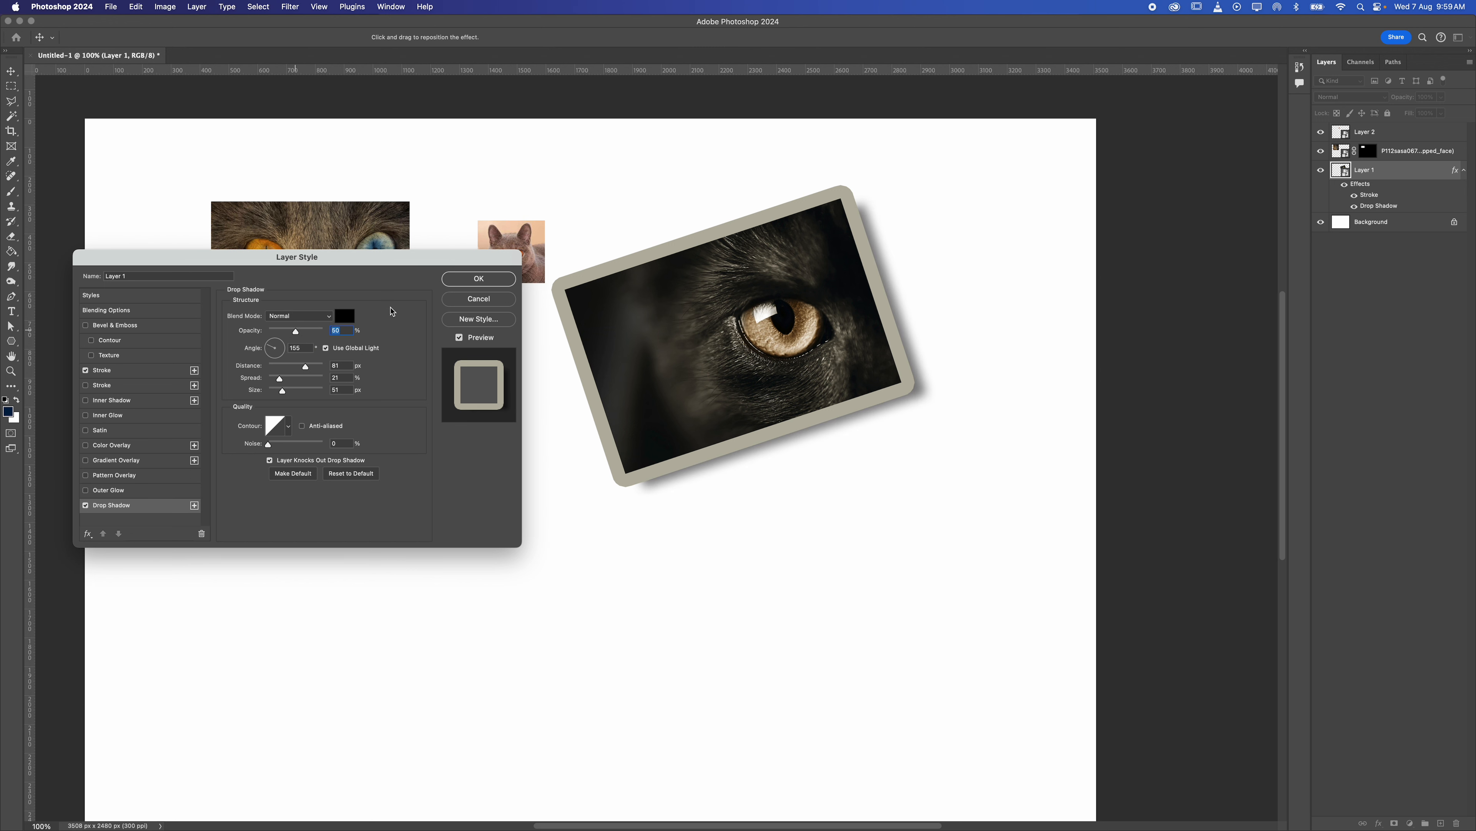
click(478, 279)
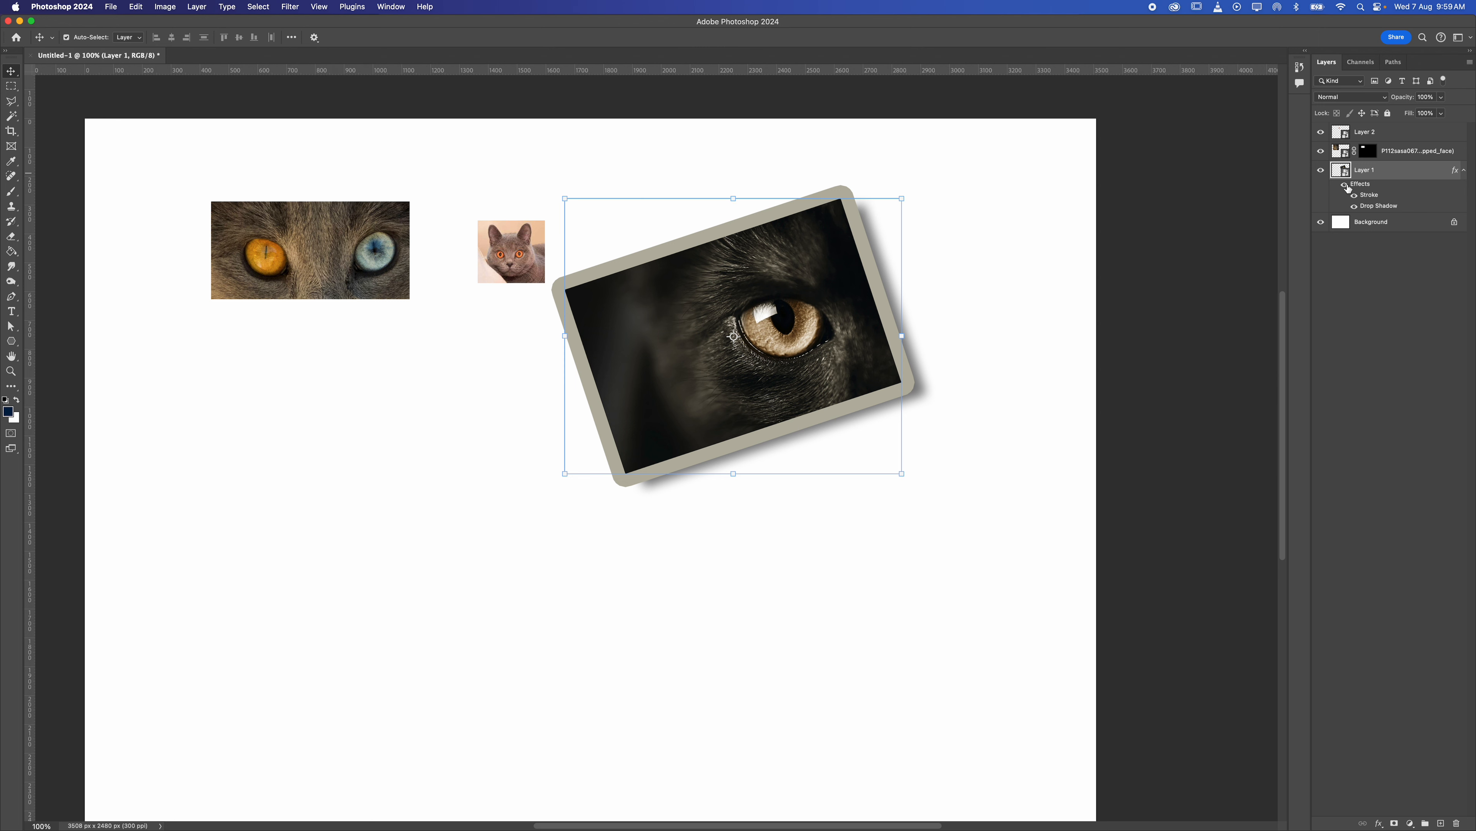
Toggle the Stroke and Drop Shadow effects of the black cat's eye layer off and on to compare
click(1355, 196)
click(1355, 196)
click(1355, 207)
click(1355, 207)
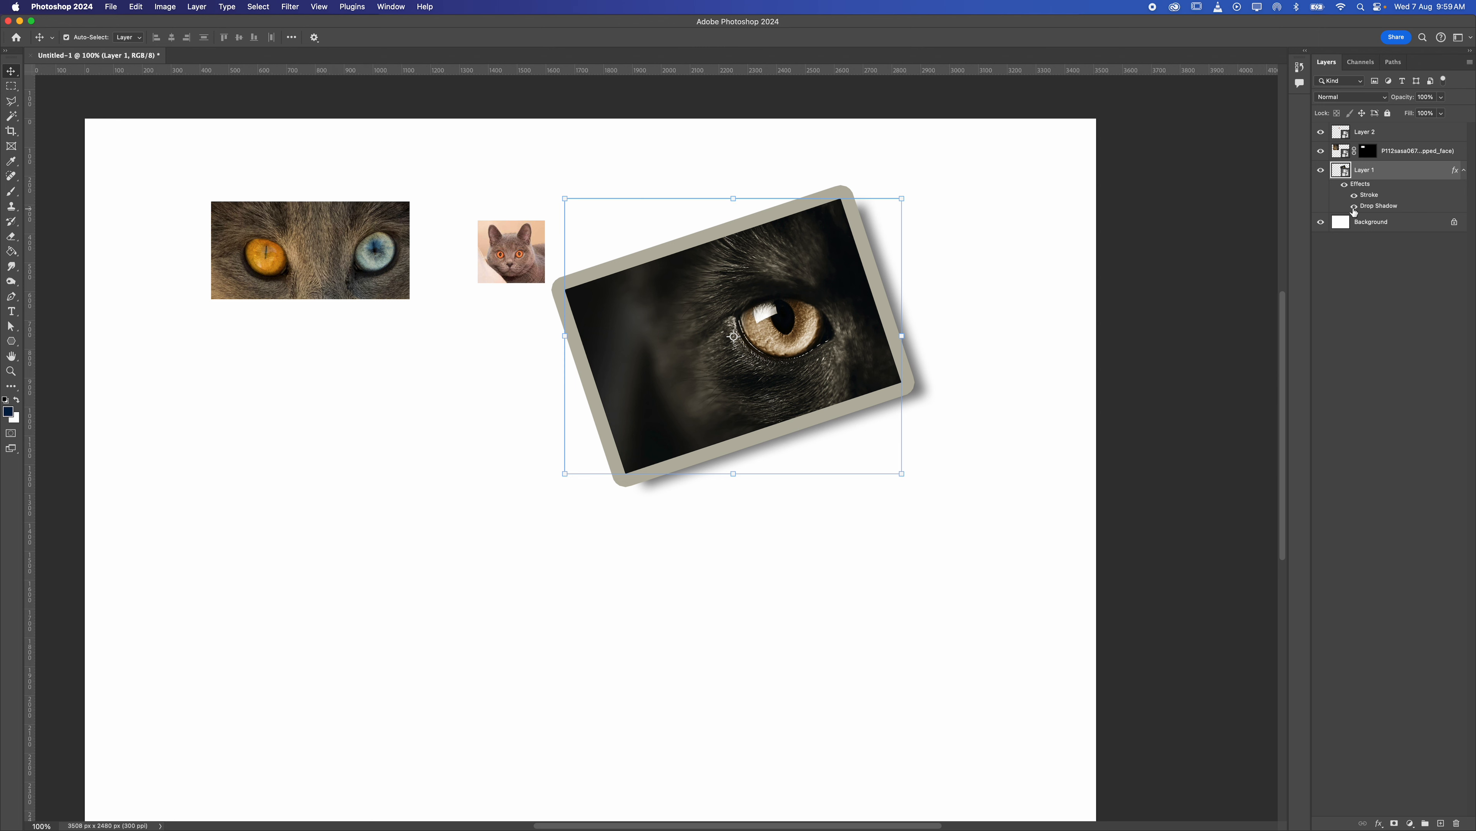
Copy the black cat's eye layer style onto the small cat's layer and move the small cat over the tilted photo's lower-left corner
right_click(1371, 171)
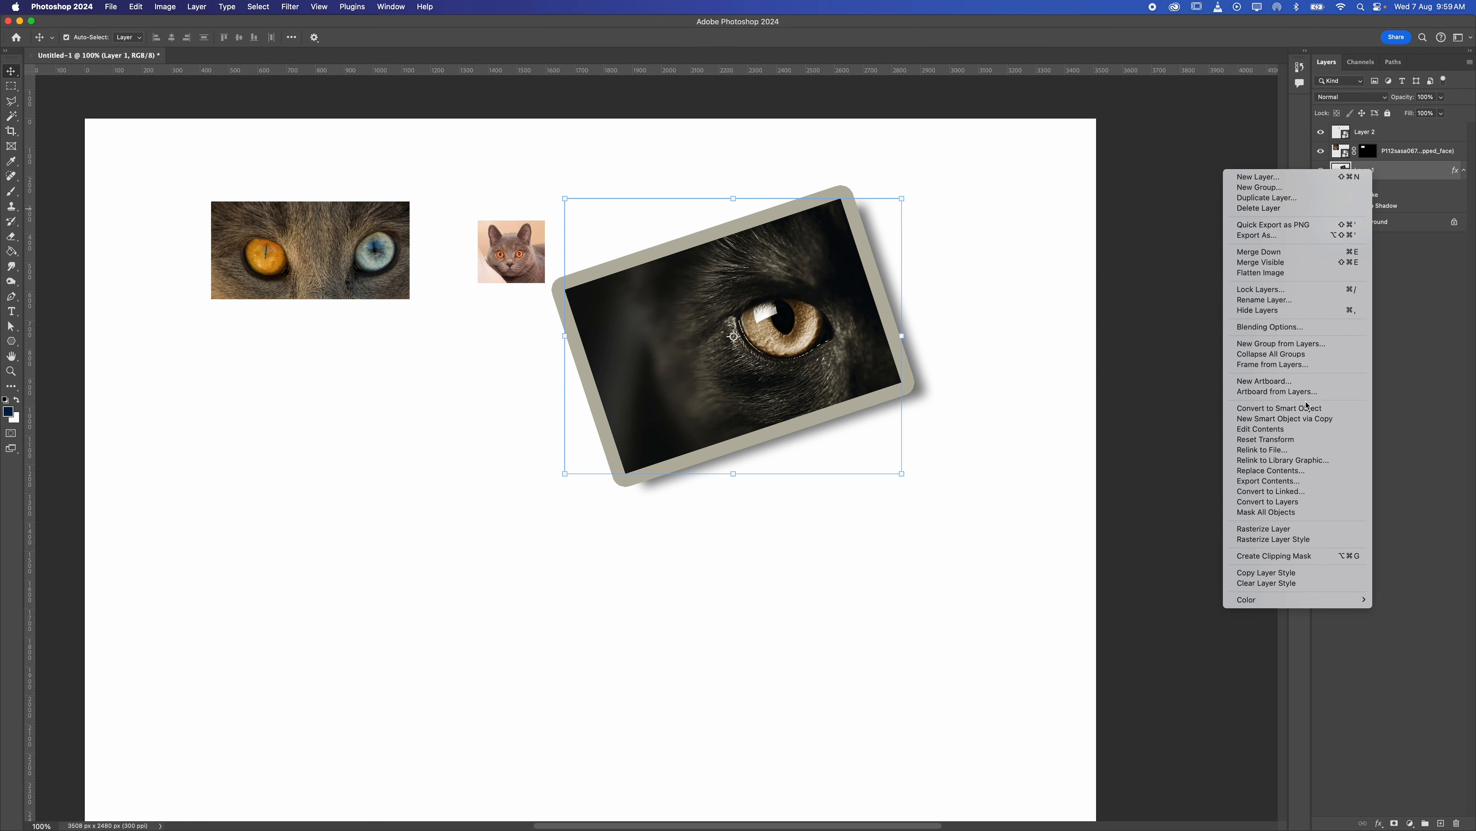
click(1252, 573)
click(1374, 134)
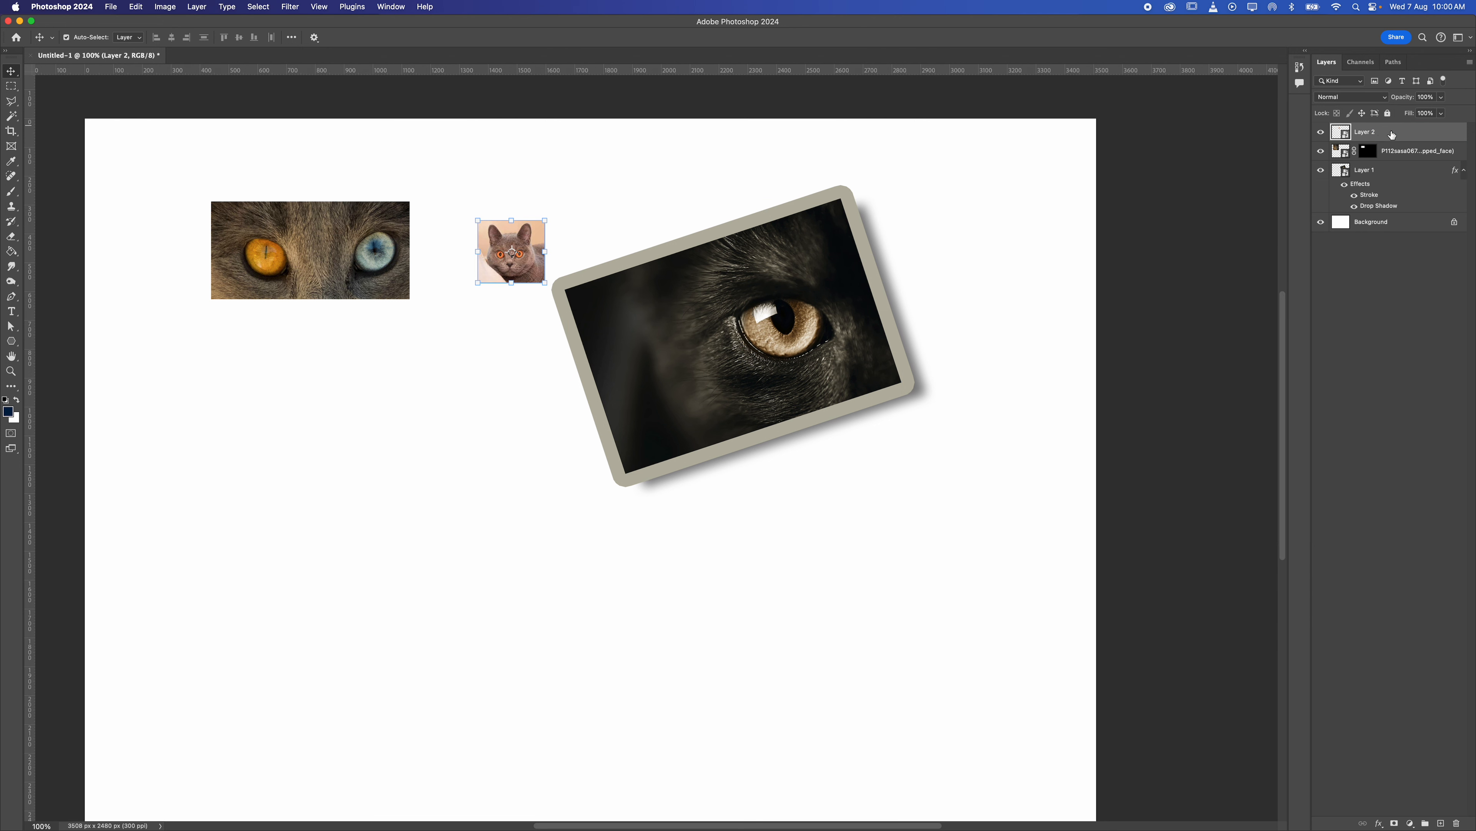
right_click(1392, 134)
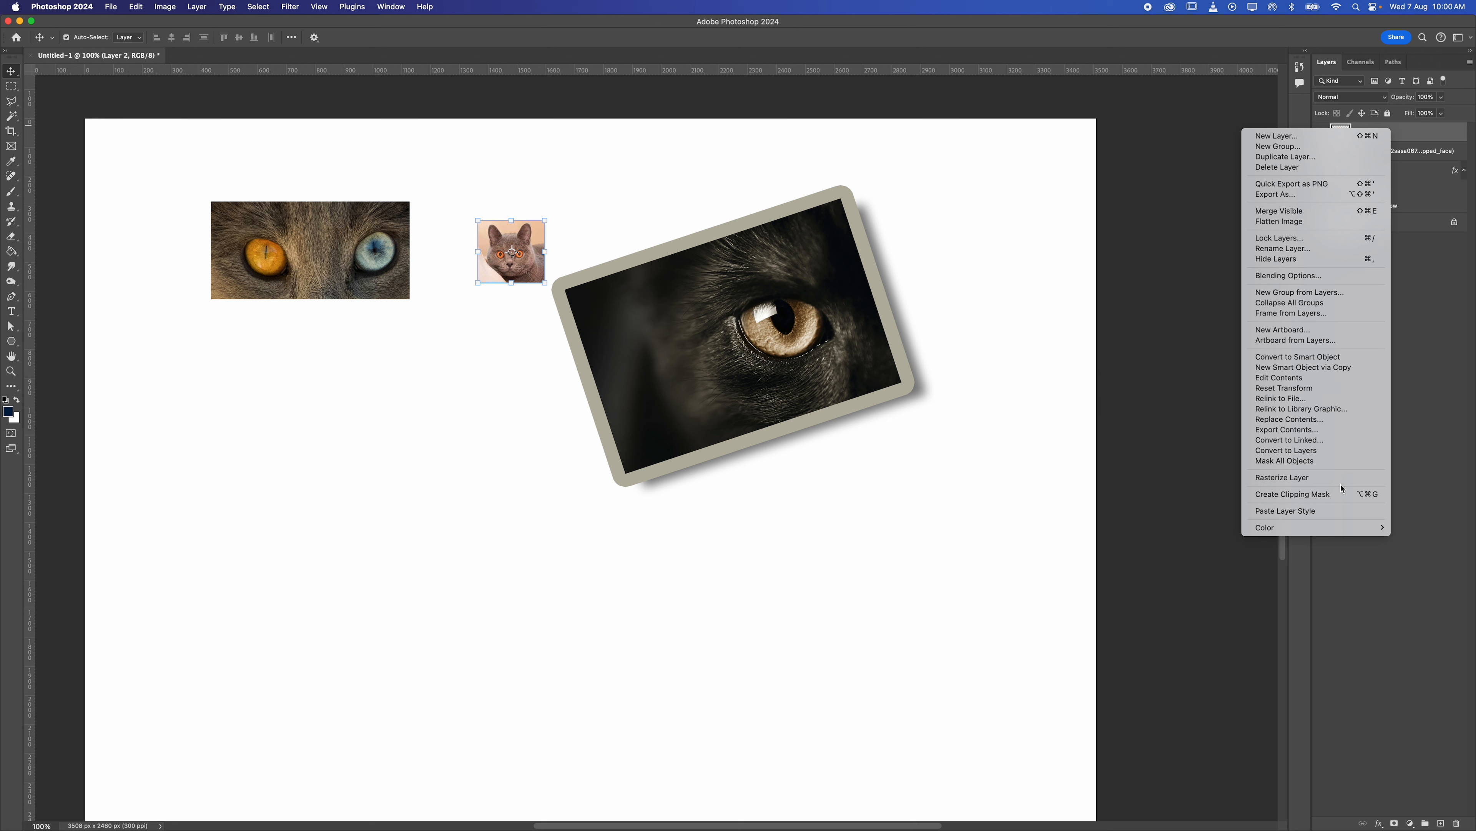
click(1328, 511)
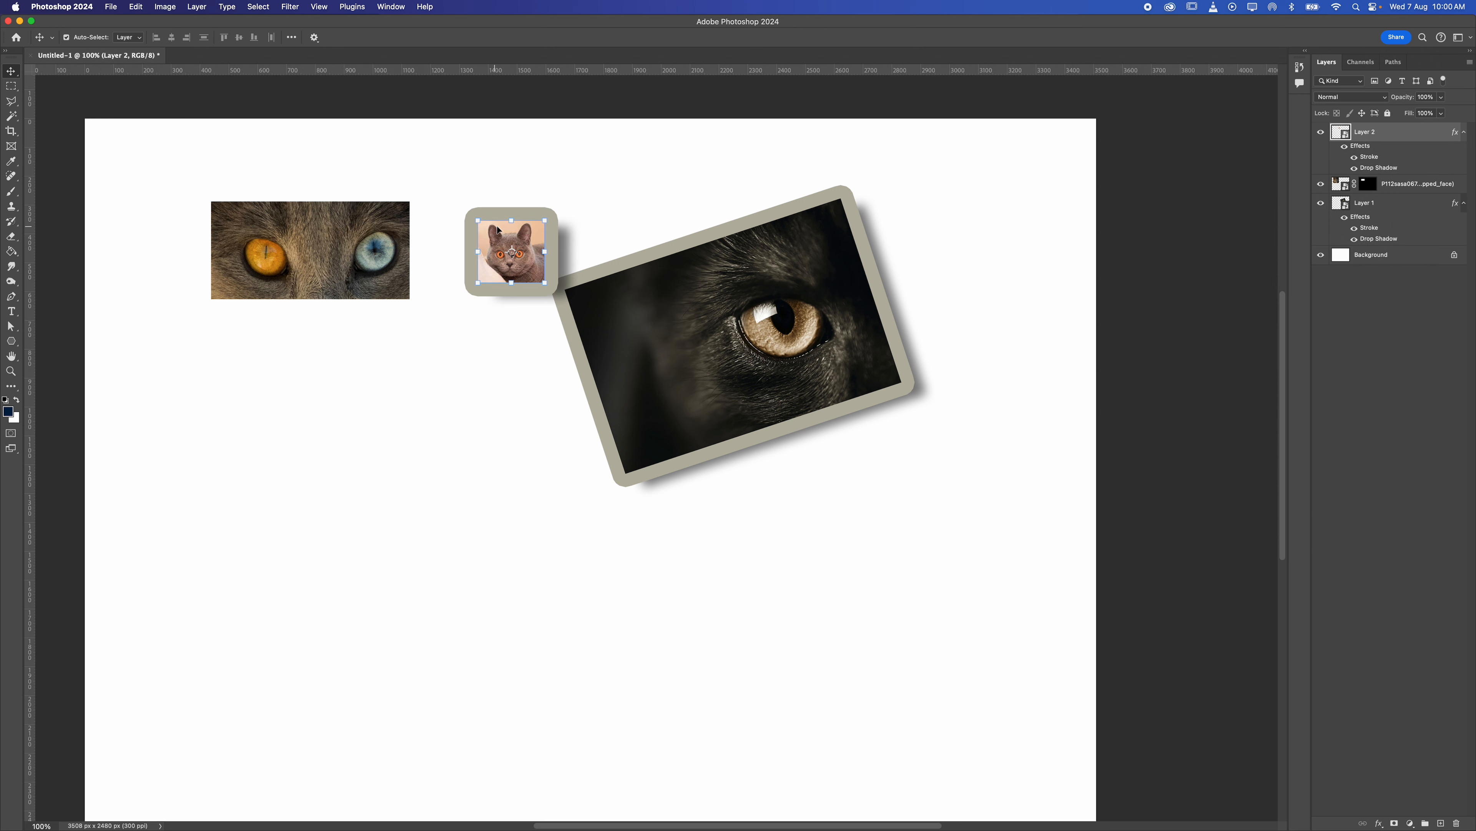
drag(508, 258, 611, 494)
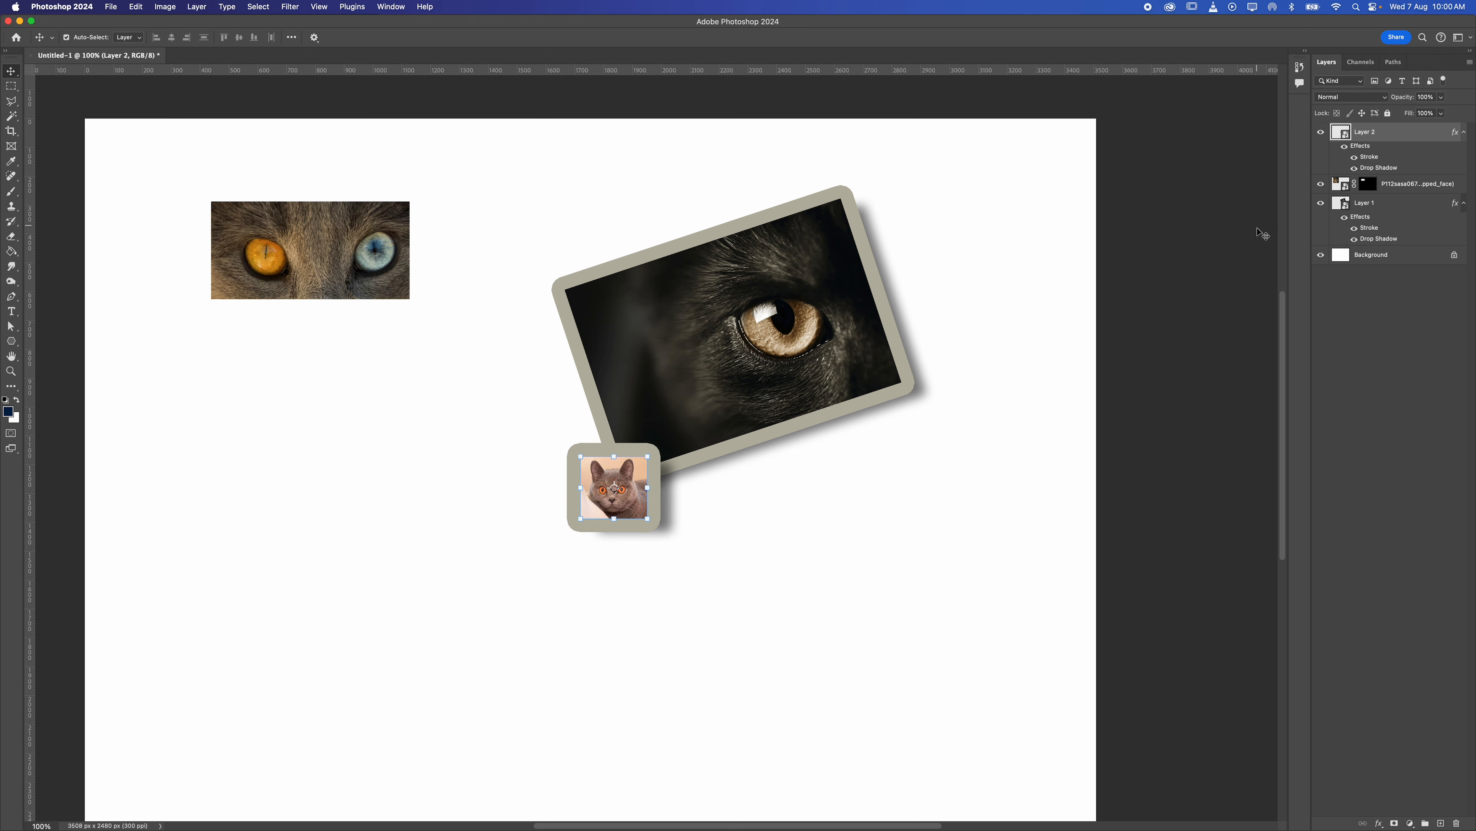
Paste the copied layer style onto the odd-eyed cat layer and move it over the tilted photo's upper-right corner
click(1351, 227)
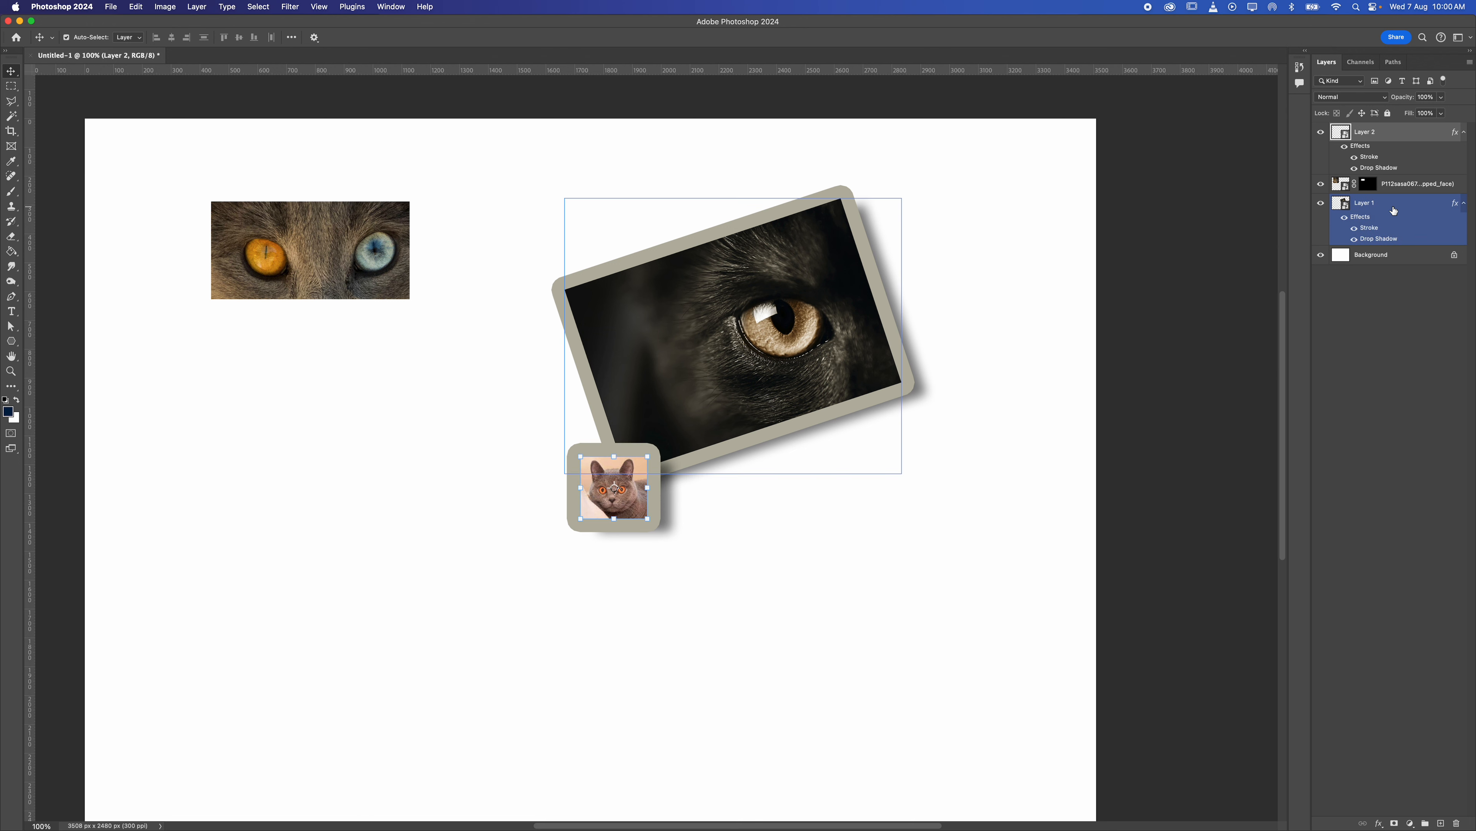
click(1406, 184)
right_click(1401, 183)
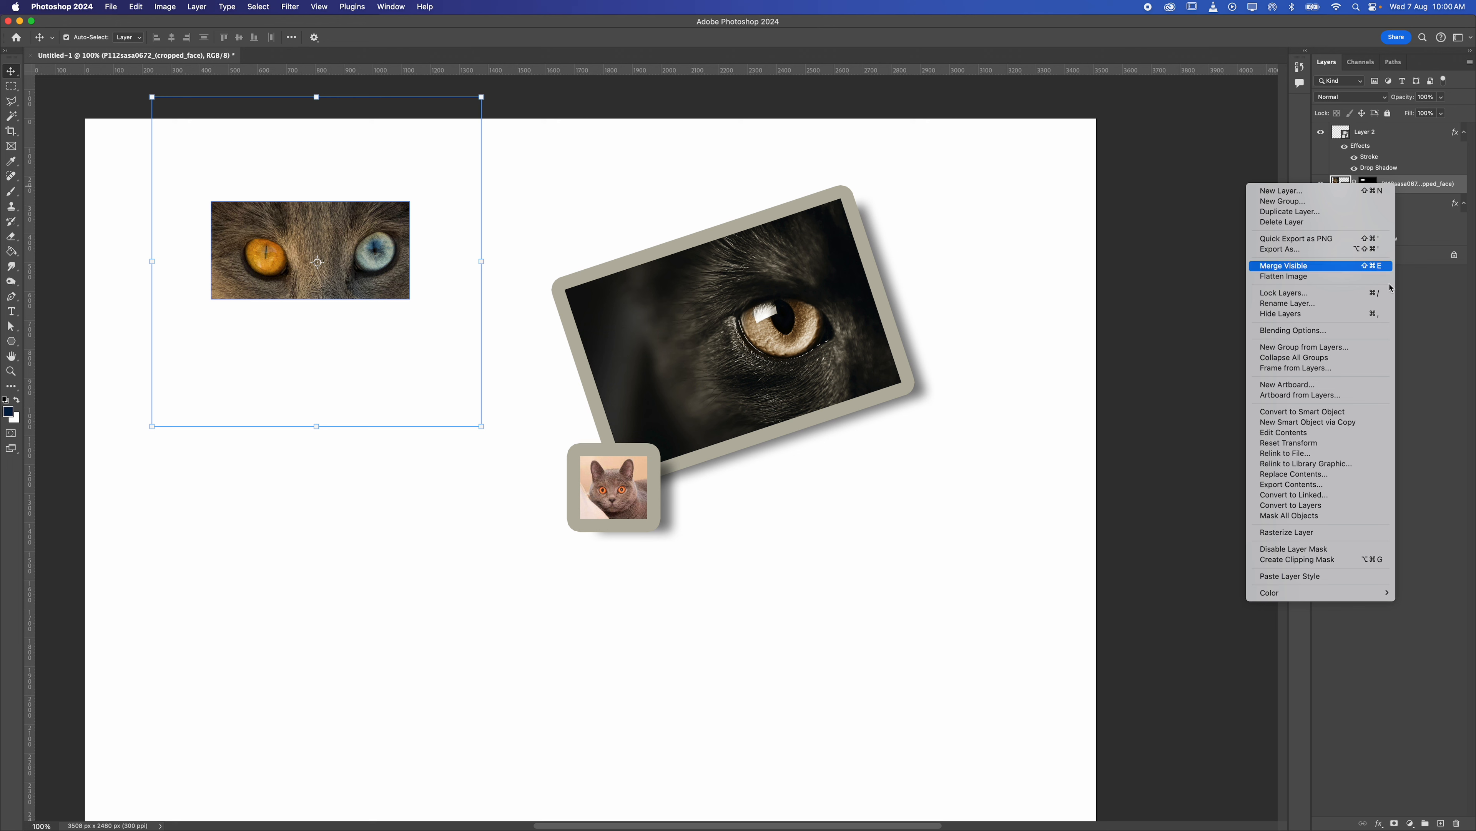
click(1324, 583)
drag(353, 273, 912, 219)
click(893, 421)
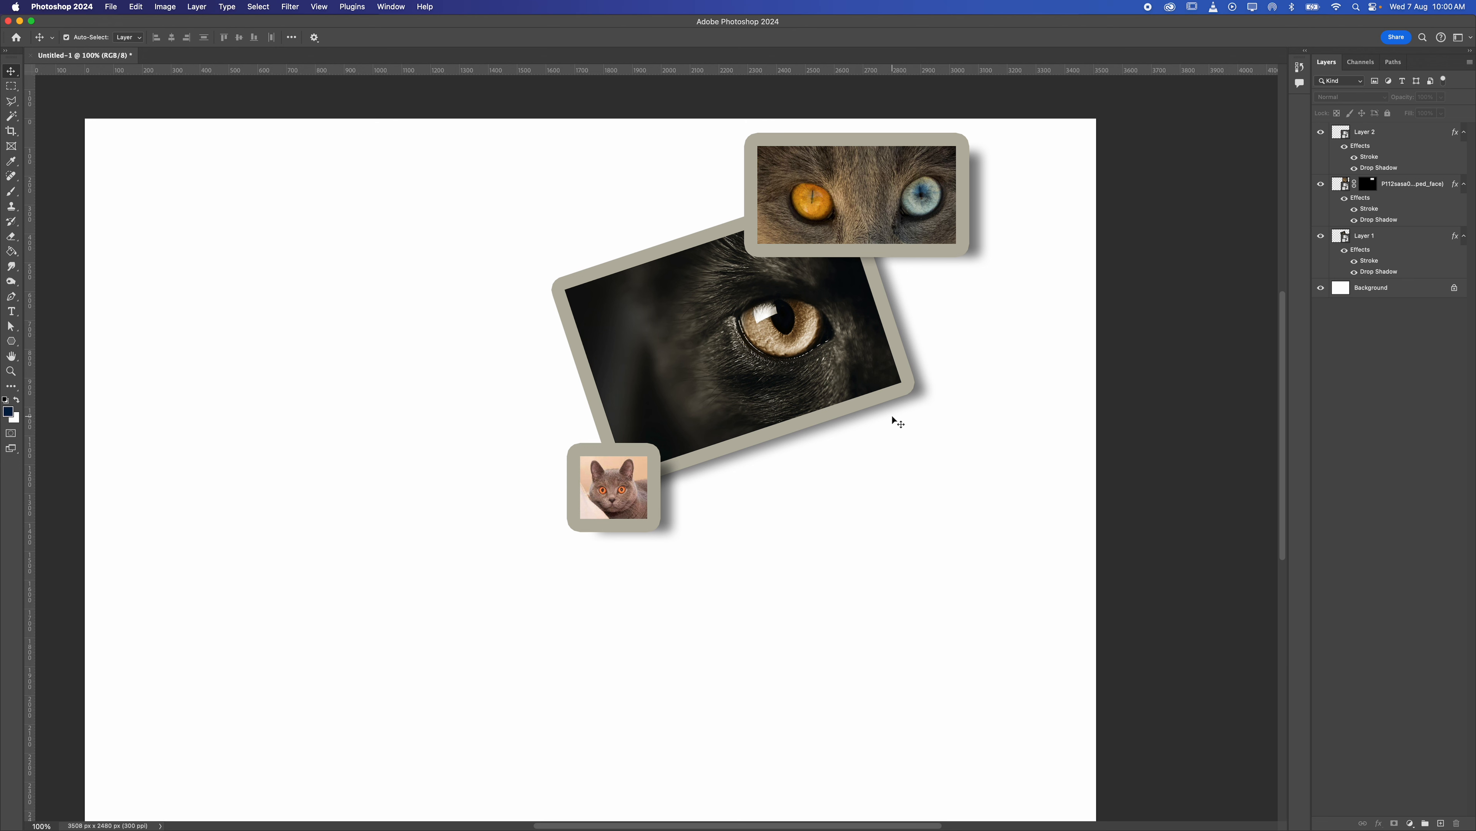
Save the moodboard in Documents as Untitled-1.psd in Photoshop format with Maximize Compatibility enabled
key(super+minus)
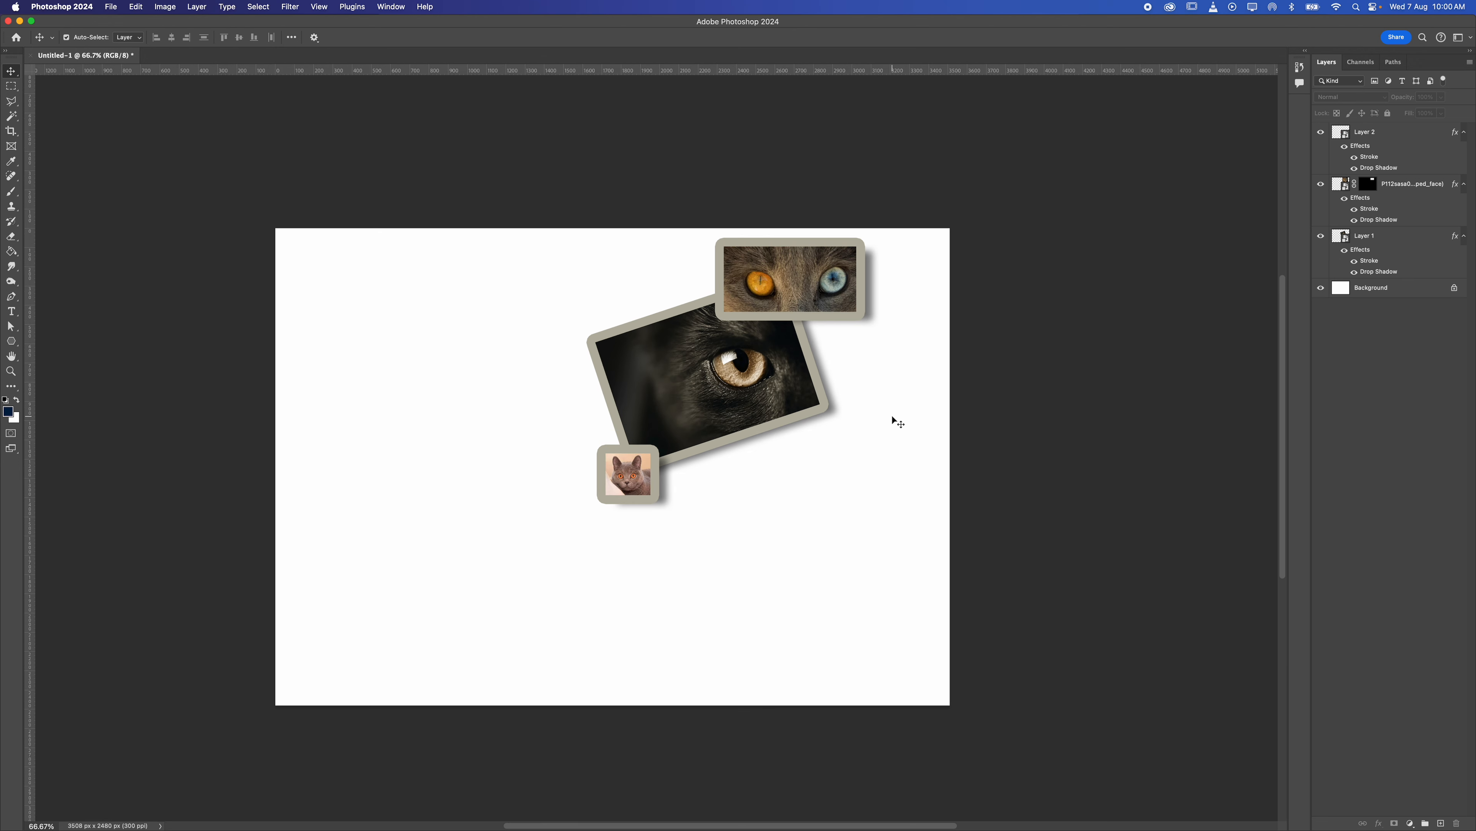
click(112, 7)
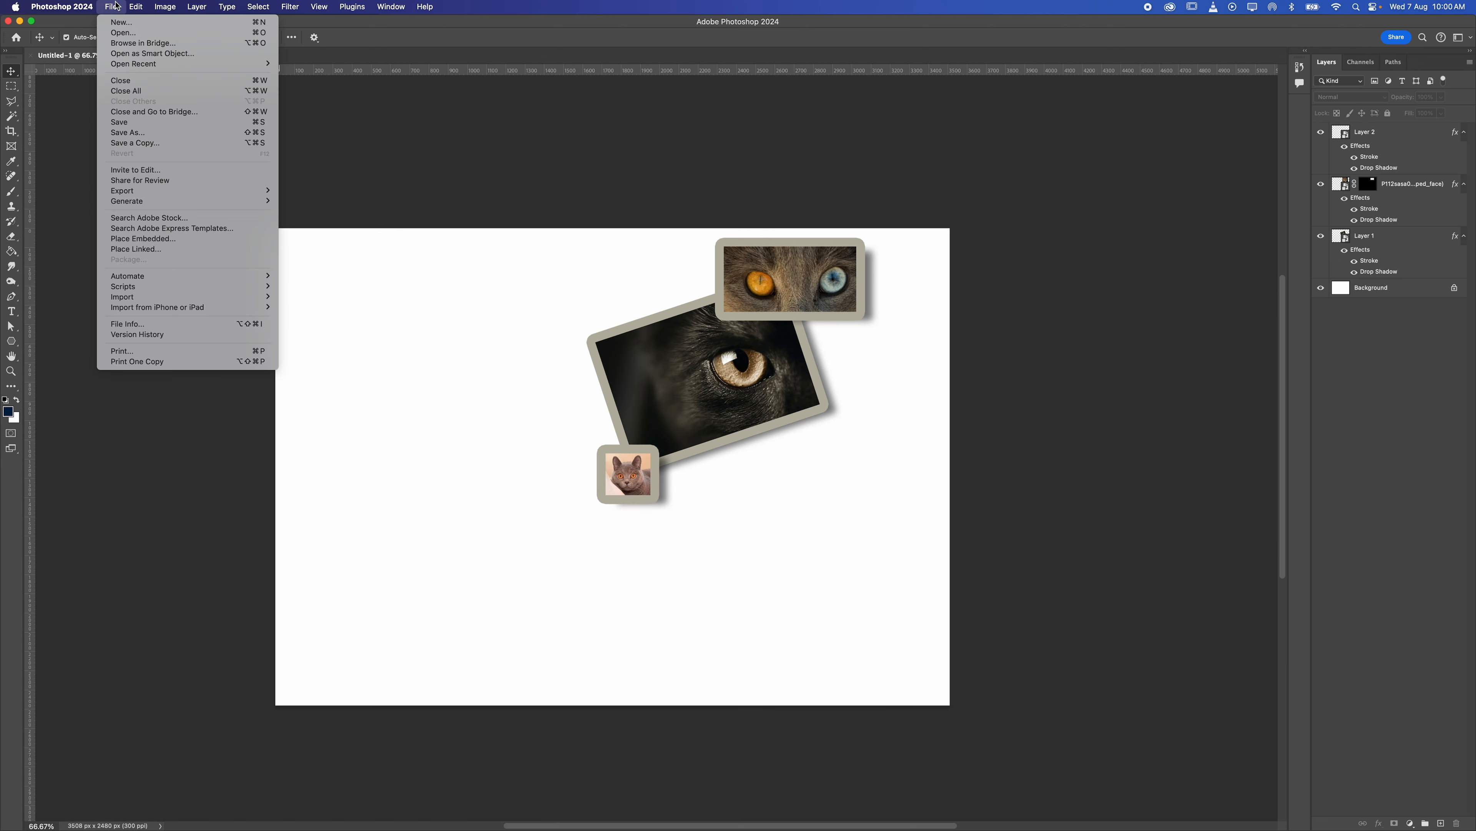
click(136, 132)
drag(724, 308, 733, 258)
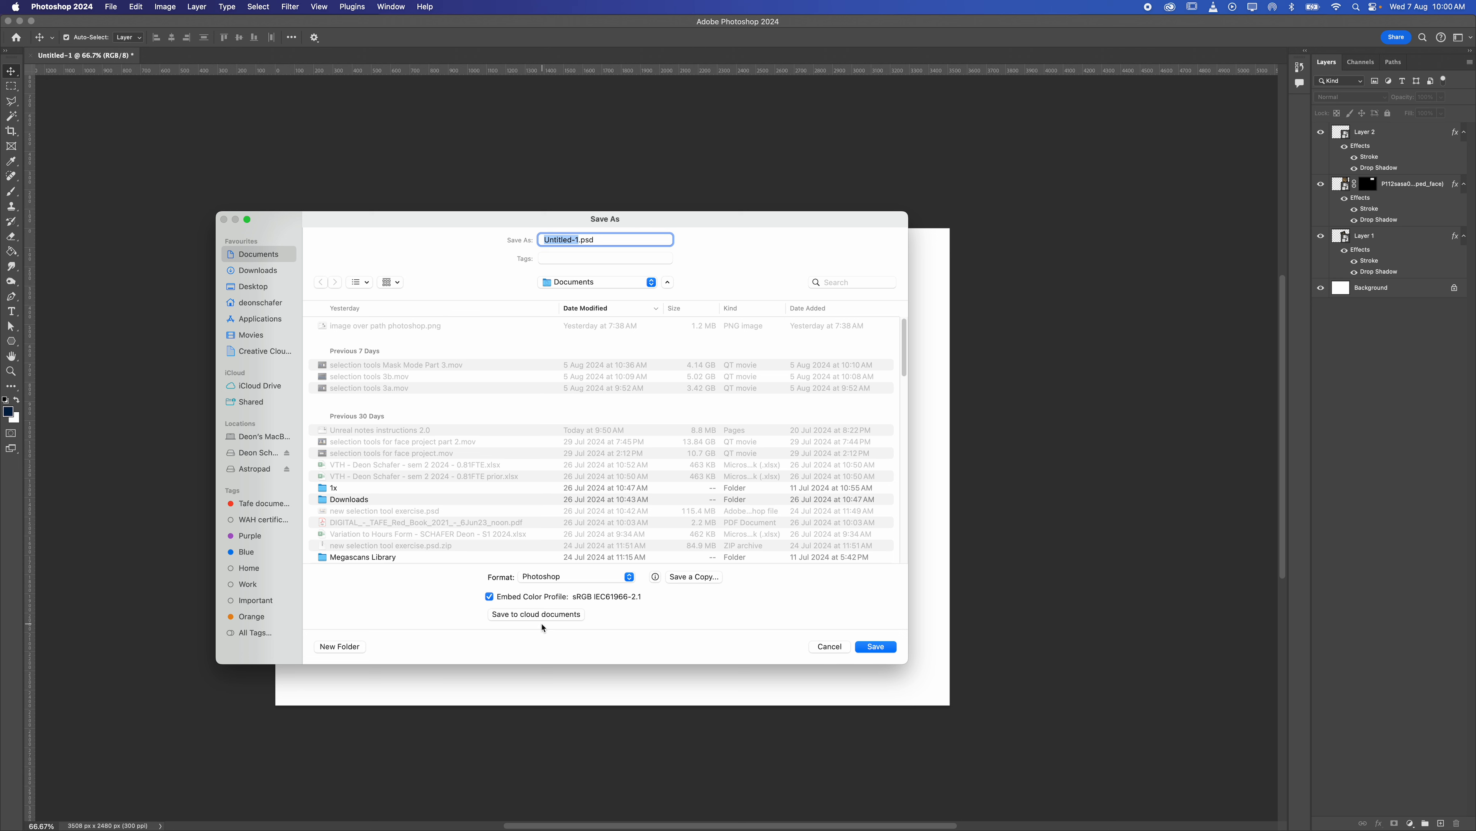
click(531, 577)
click(440, 579)
click(867, 650)
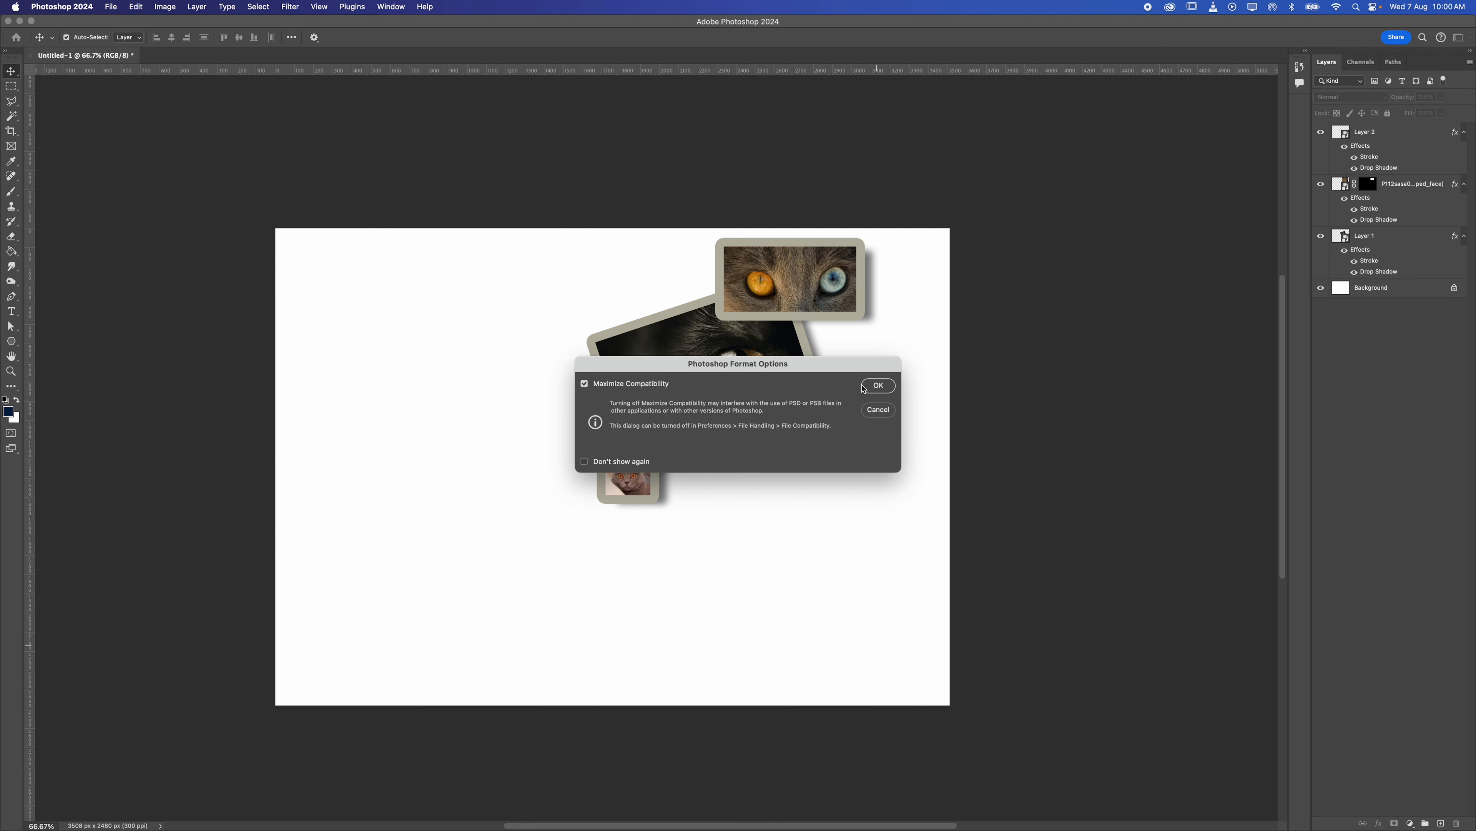
click(877, 386)
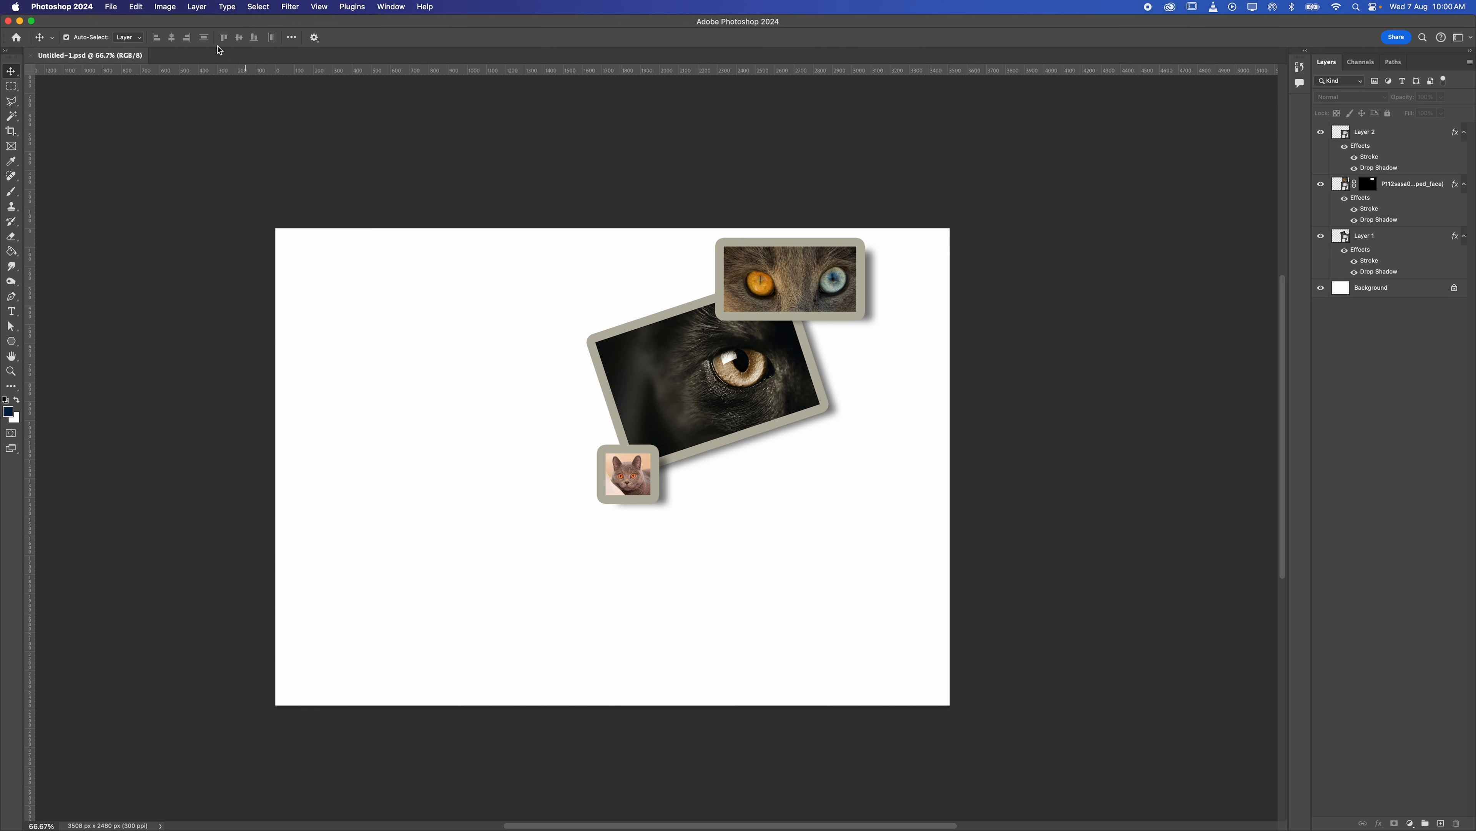
Export the moodboard using Quick Export as PNG
click(112, 8)
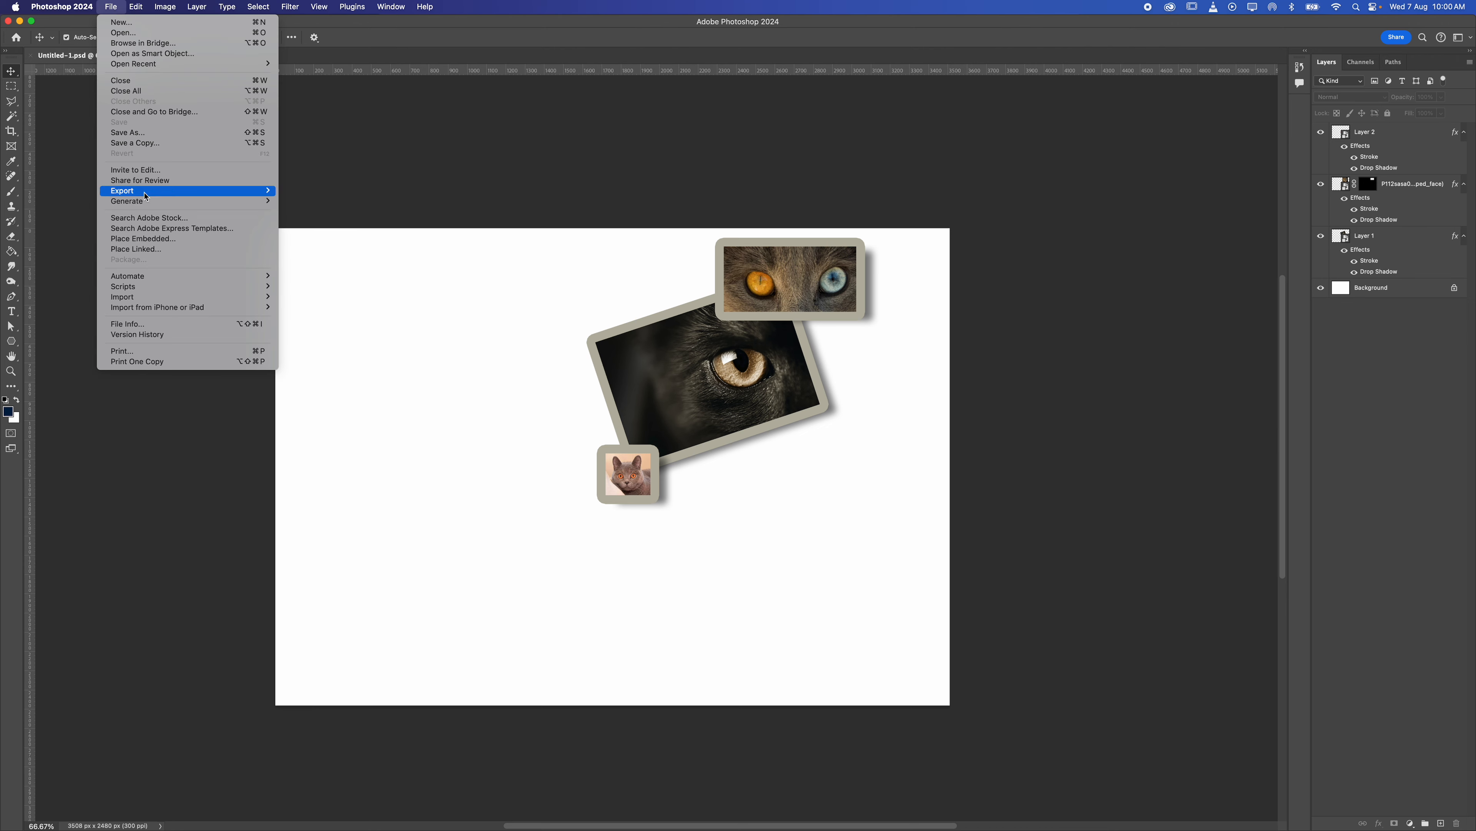
mouse_move(145, 194)
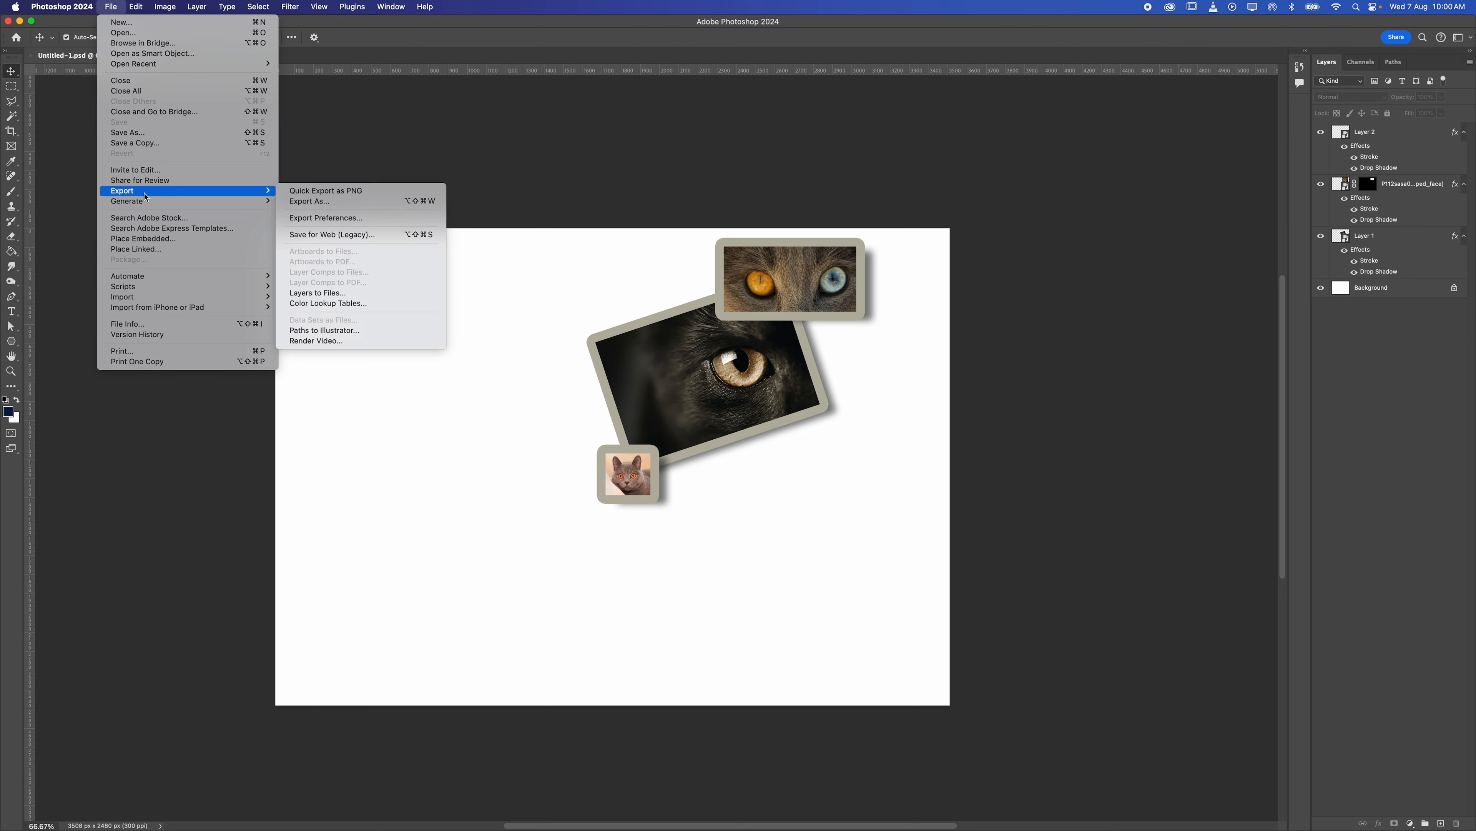
click(348, 195)
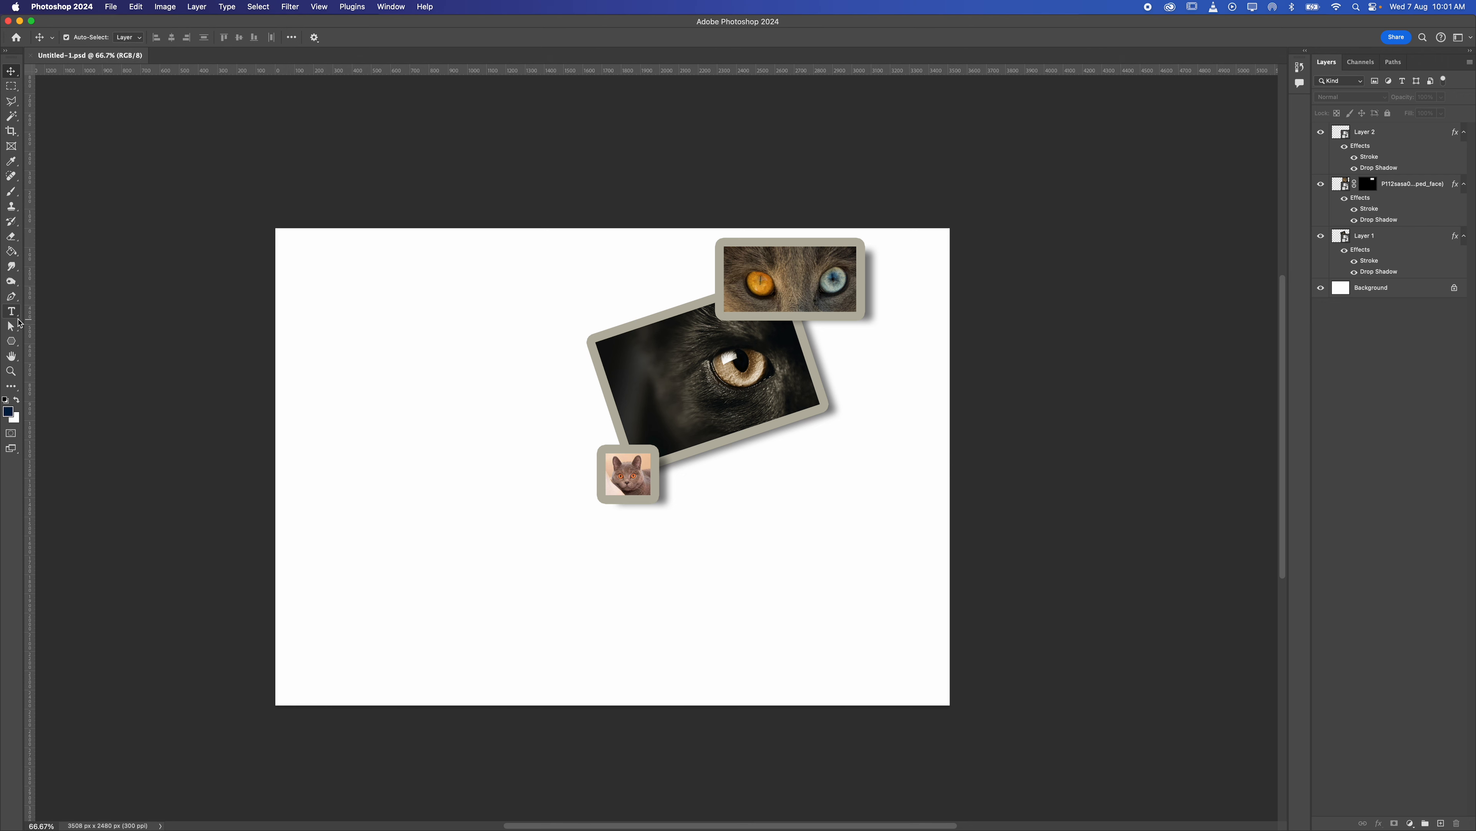
Activate the Horizontal Type tool for adding text to the moodboard
click(11, 312)
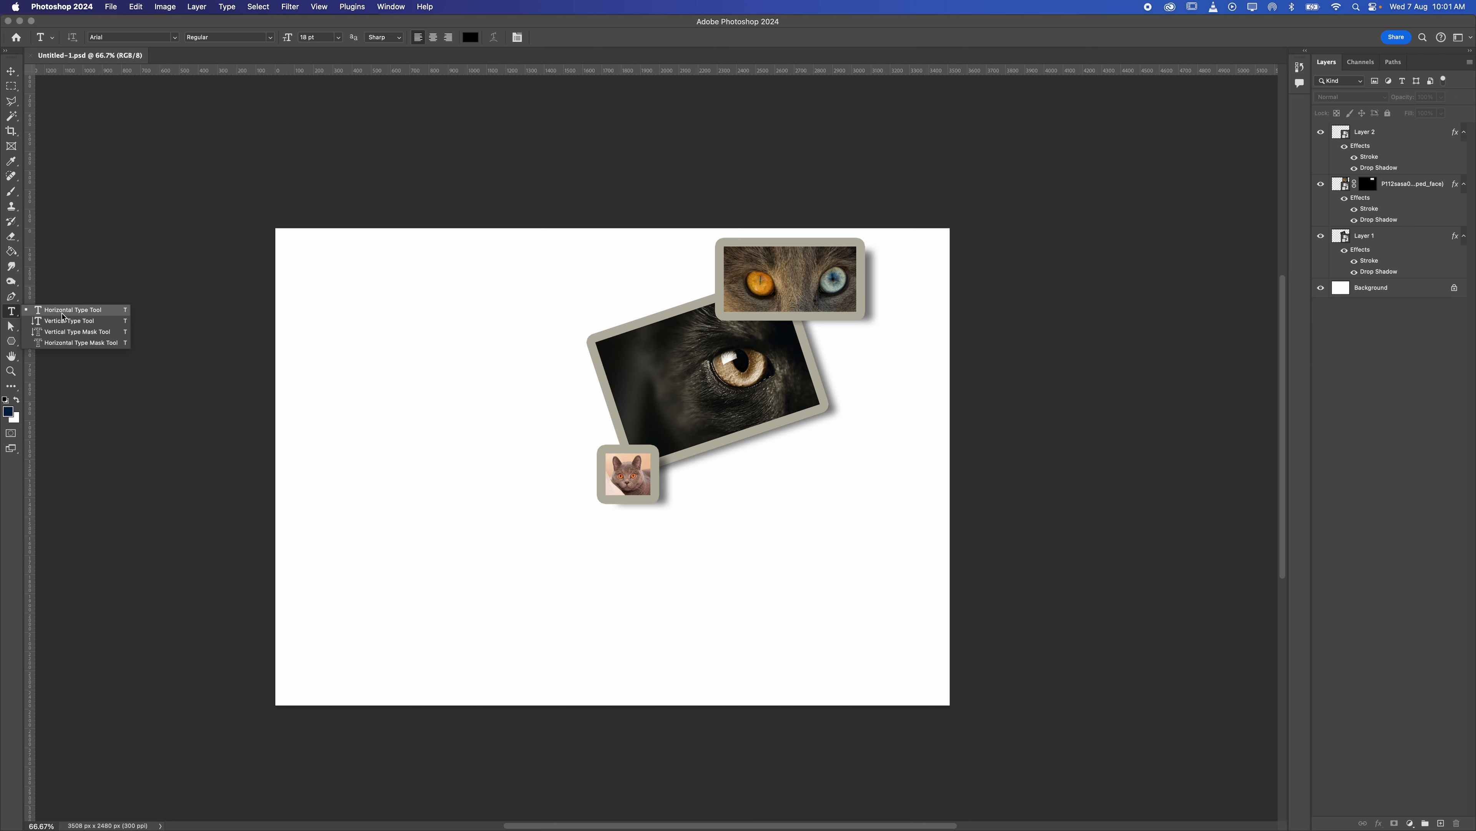
click(566, 43)
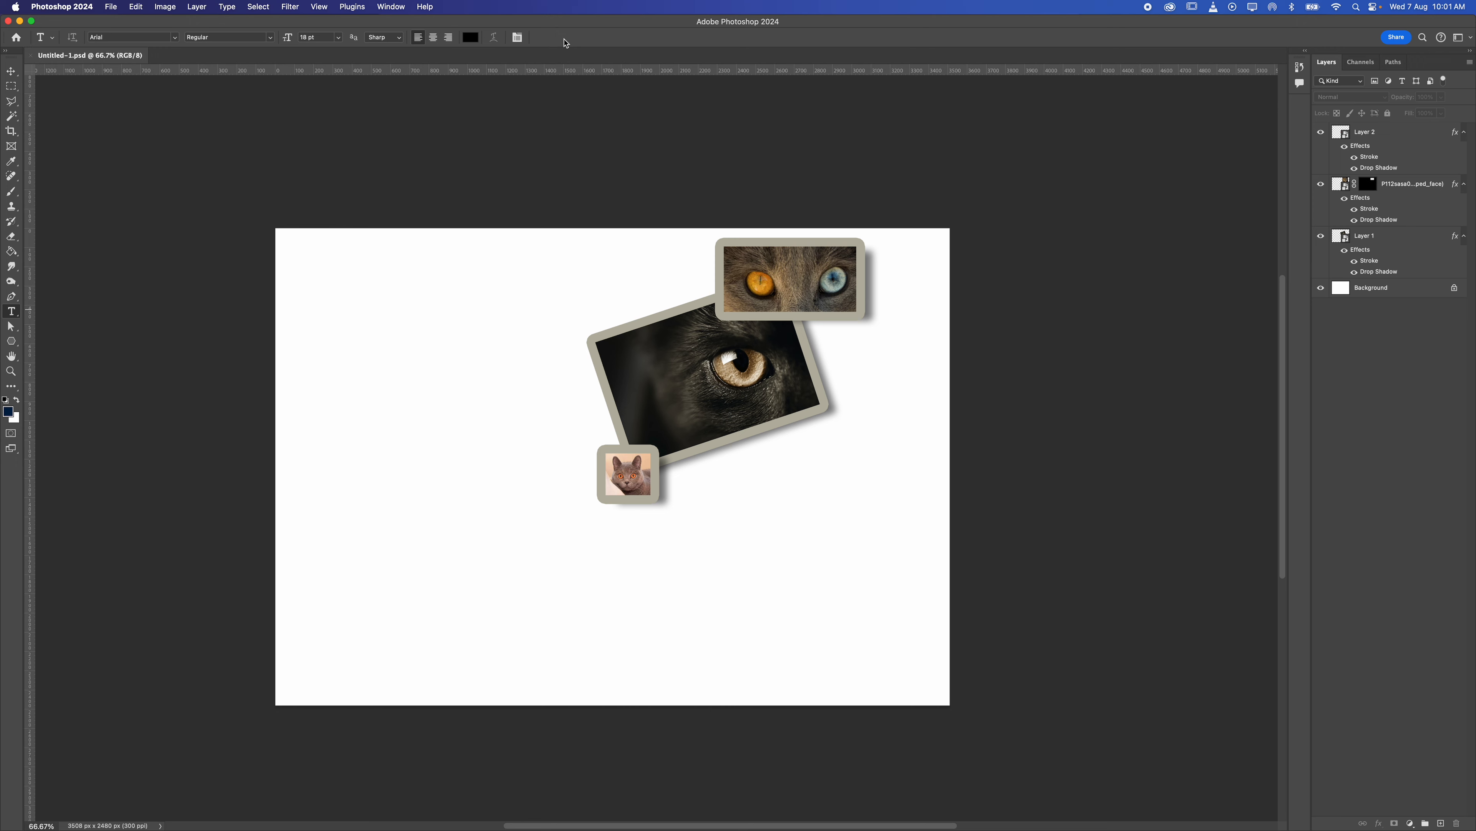